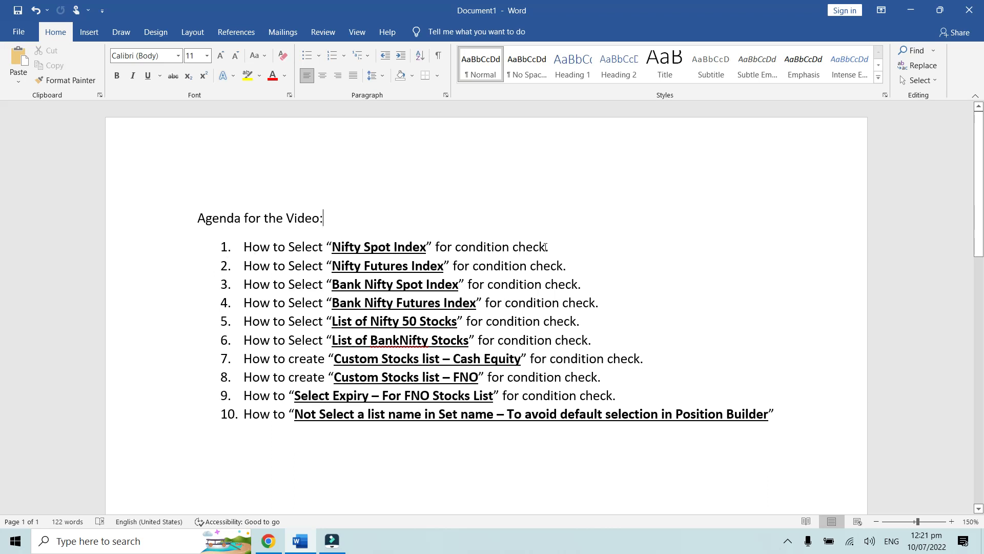
- Switch to Tradetron in Chrome and start a new strategy named "Selecting index and stocks"
left_click(276, 543)
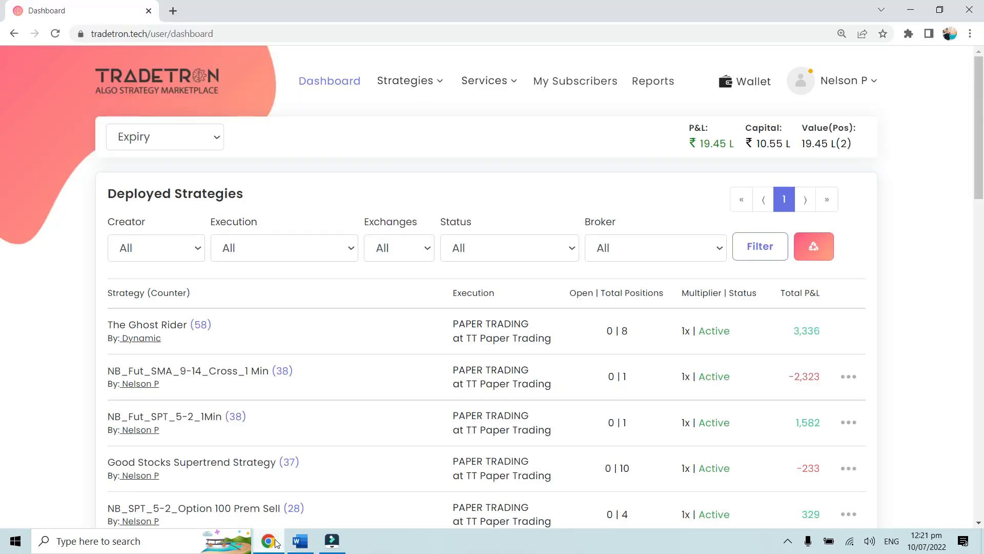
left_click(423, 88)
left_click(378, 118)
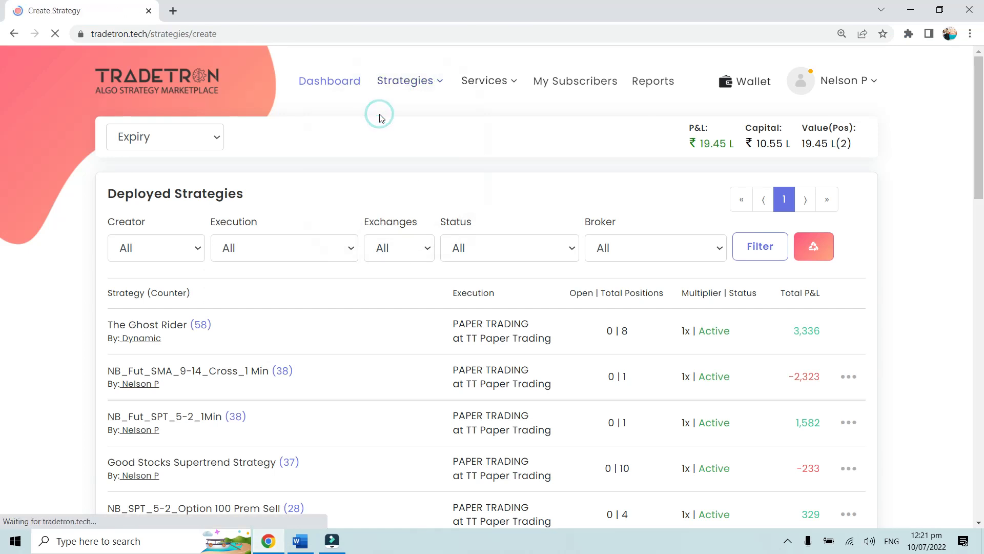
left_click(319, 259)
type("Sele")
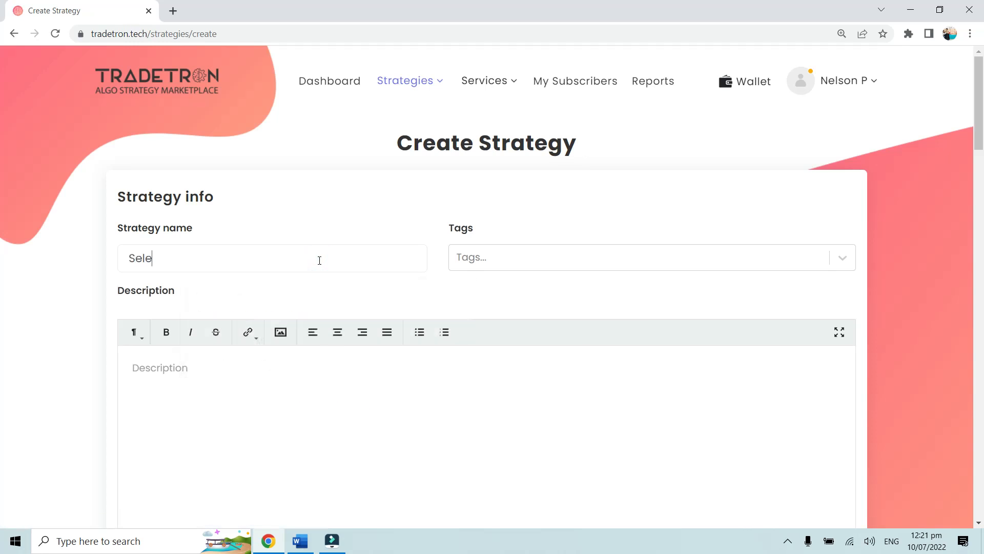
type("cting index and s")
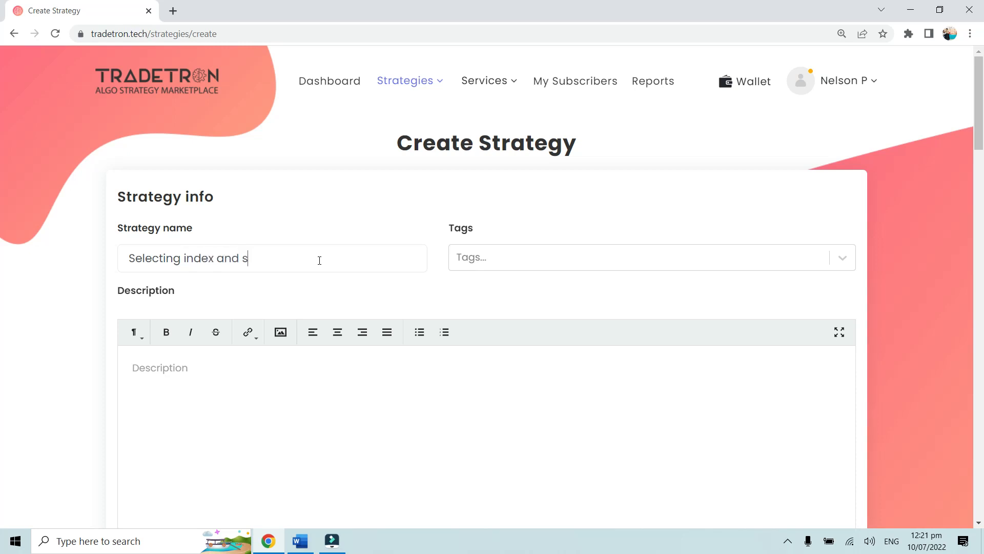
type("tocks")
- Create the strategy with its default settings and accept the confirmation to go to its edit page
scroll(355, 249, "down", 20)
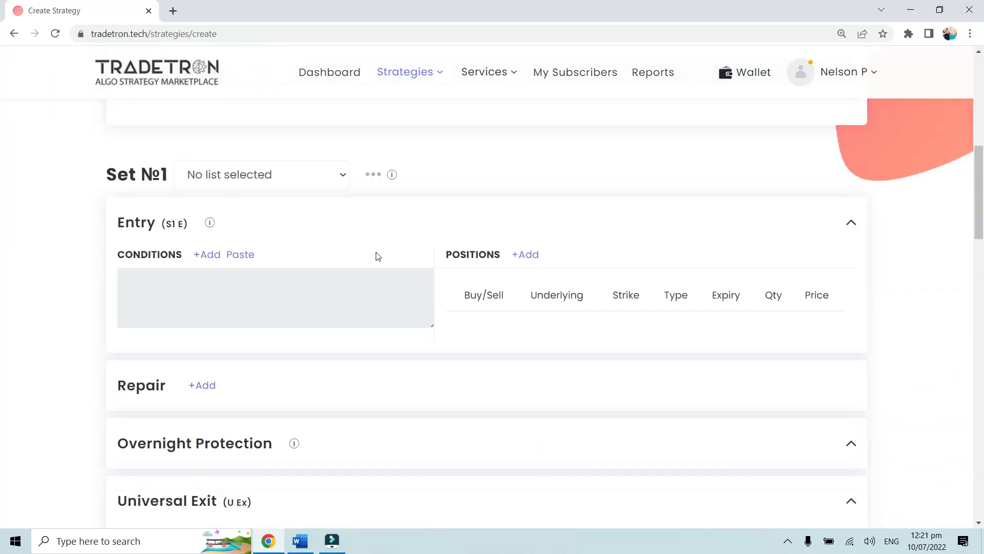
left_click(479, 277)
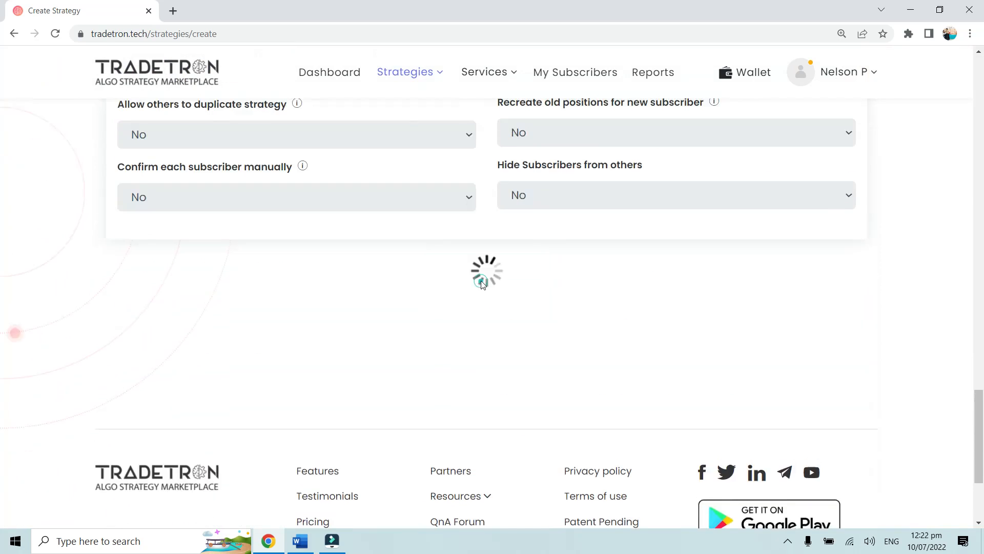
left_click(574, 384)
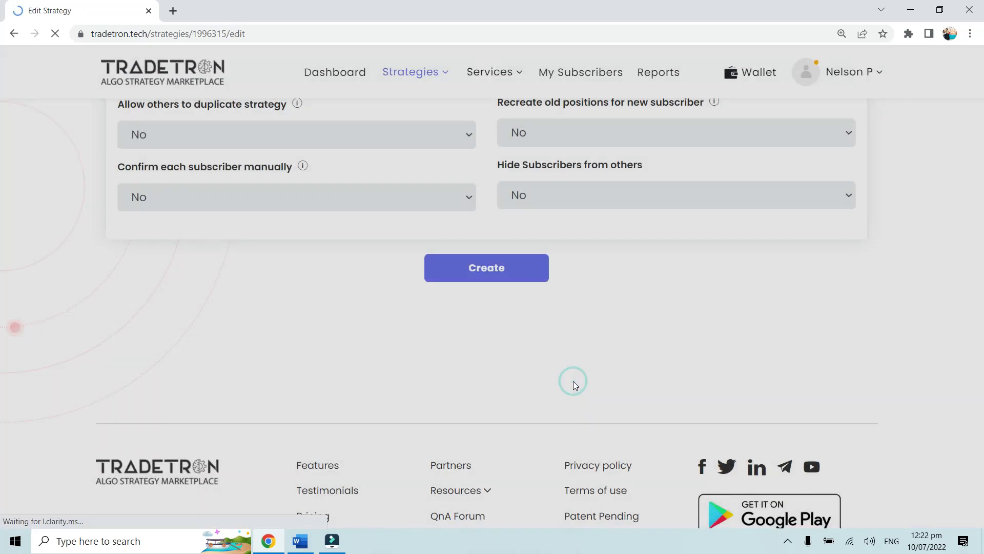
- Check the video agenda in Word, and return to the Set 1 entry section of the strategy in Chrome
scroll(461, 344, "down", 5)
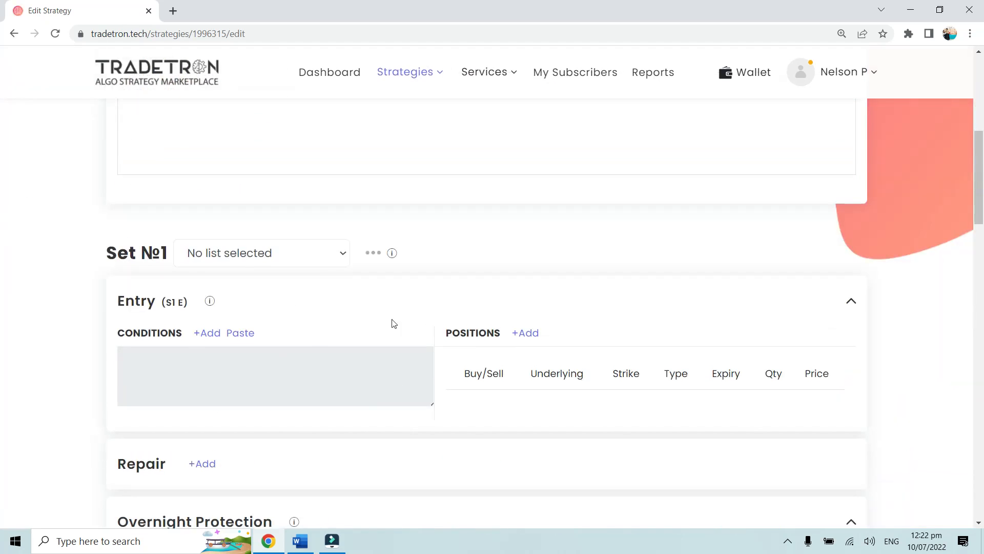
left_click(301, 539)
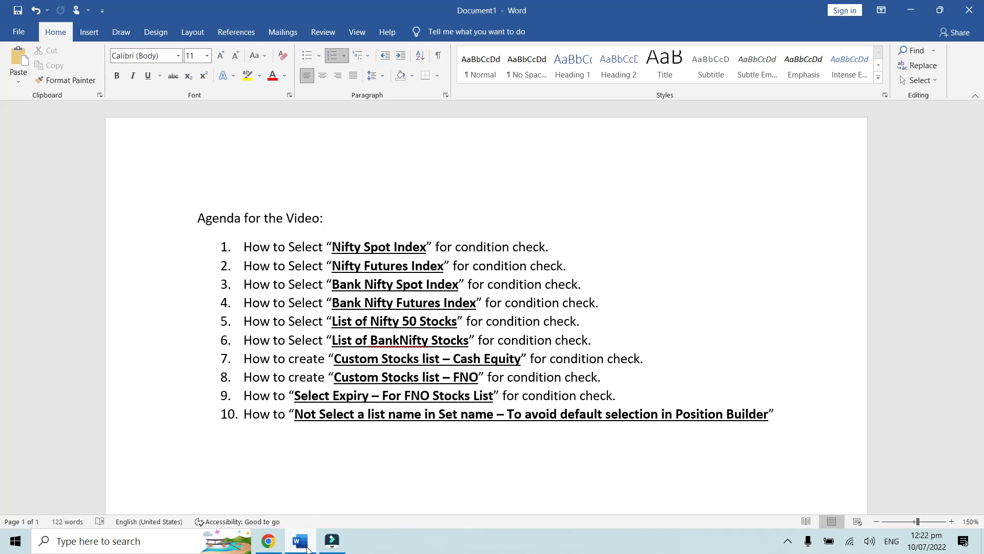
key("alt+Tab")
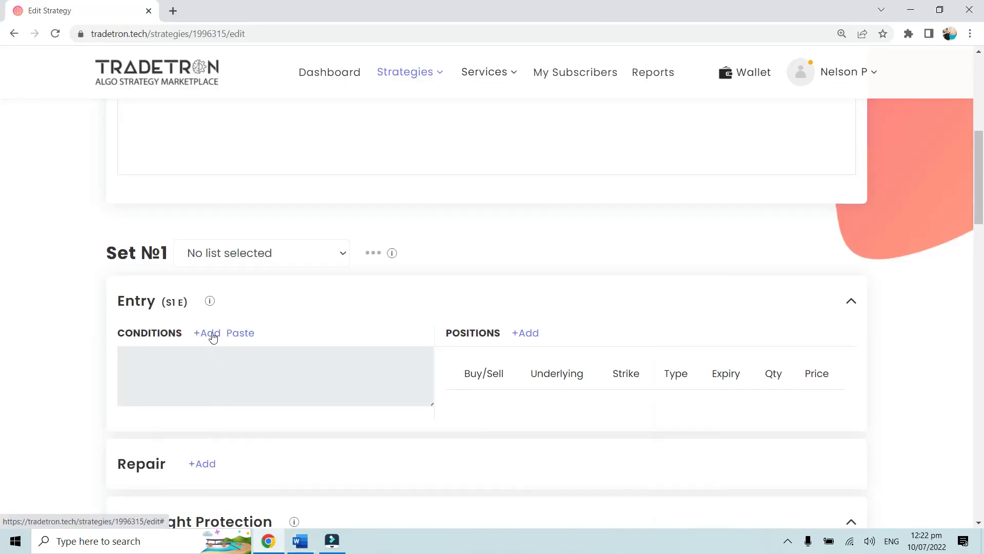
- Open a new entry condition for Set 1 and choose the Position keyword for it
left_click(213, 337)
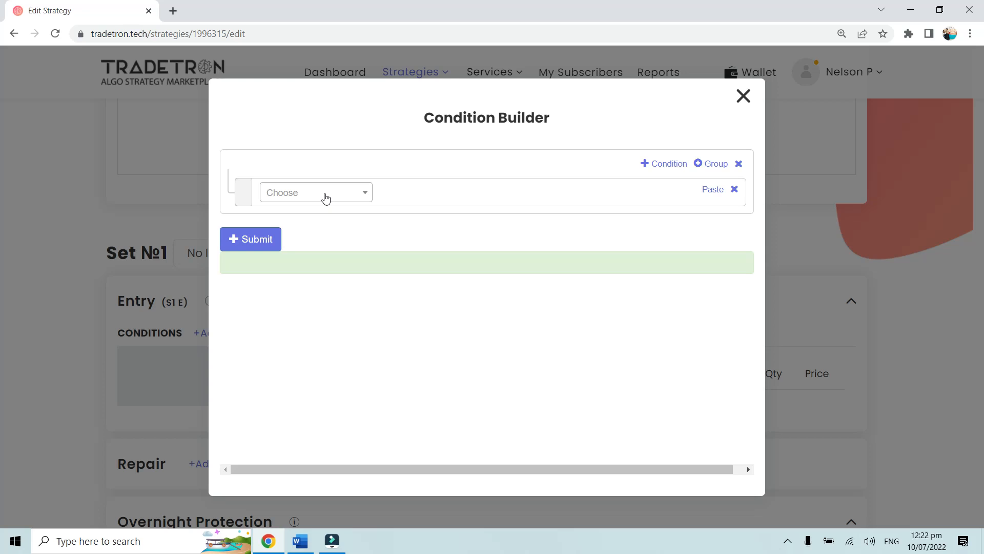
left_click(326, 198)
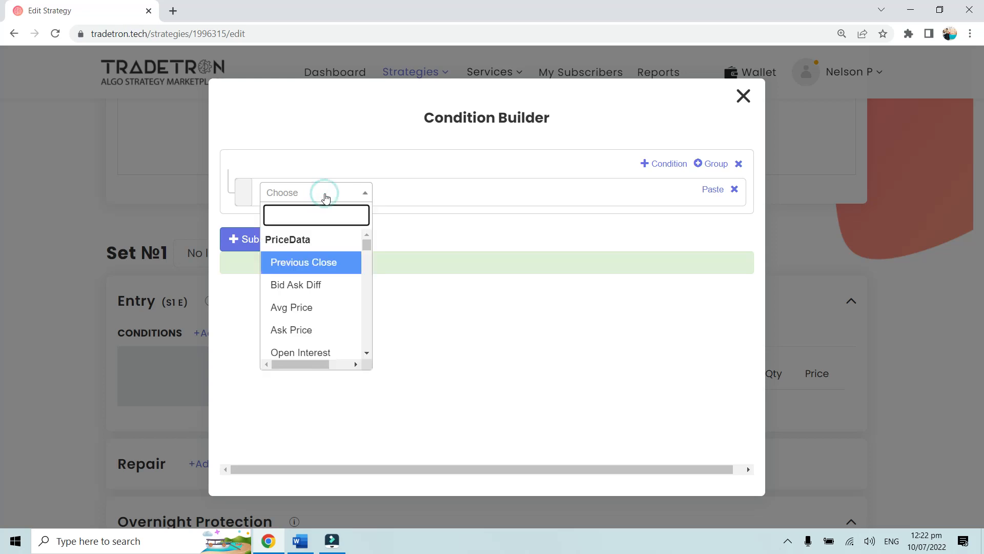
type("POsi")
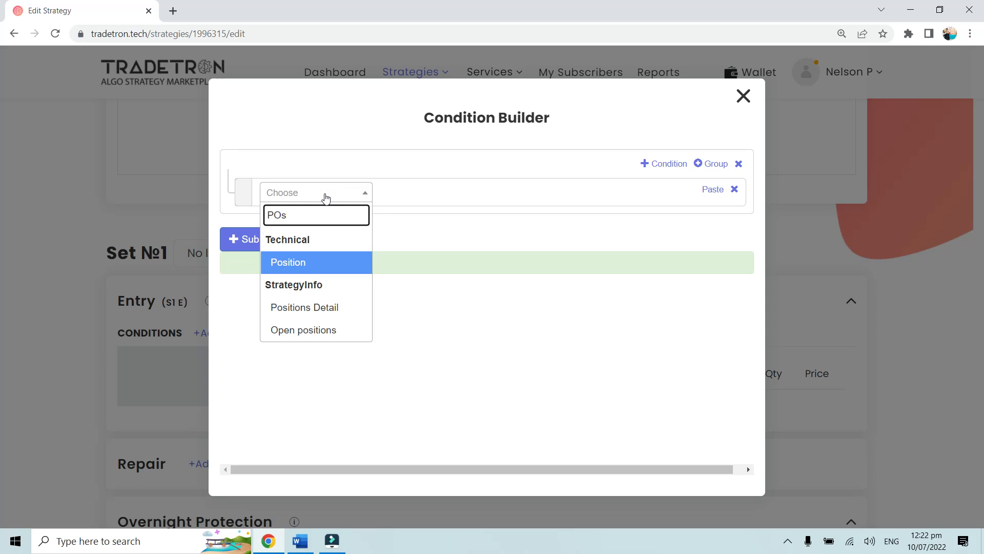
key("BackSpace")
key("BackSpace")
type("osi")
left_click(323, 264)
- Set the Position keyword's series to CLOSE and its position to -1
left_click(413, 243)
type("Clos")
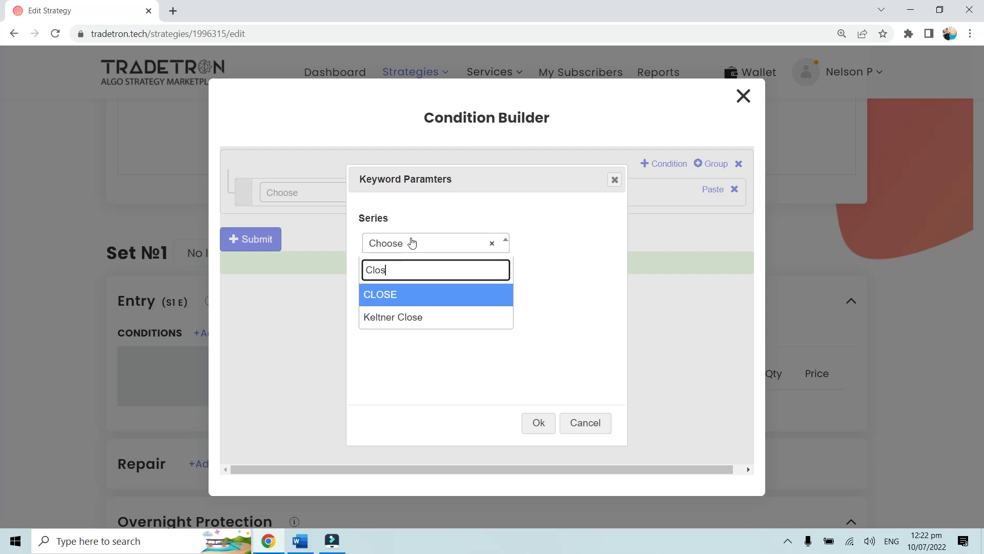
left_click(407, 300)
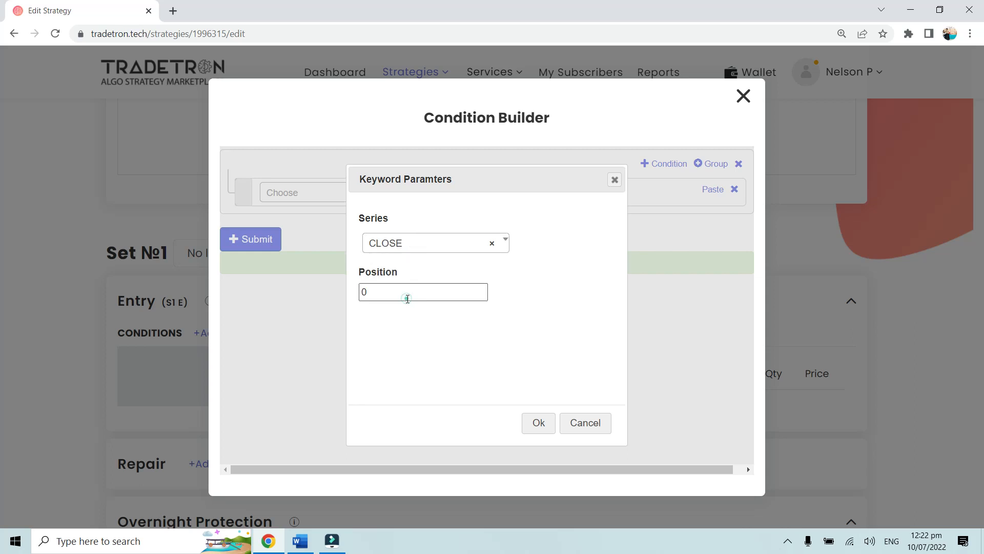
double_click(398, 297)
type("-1")
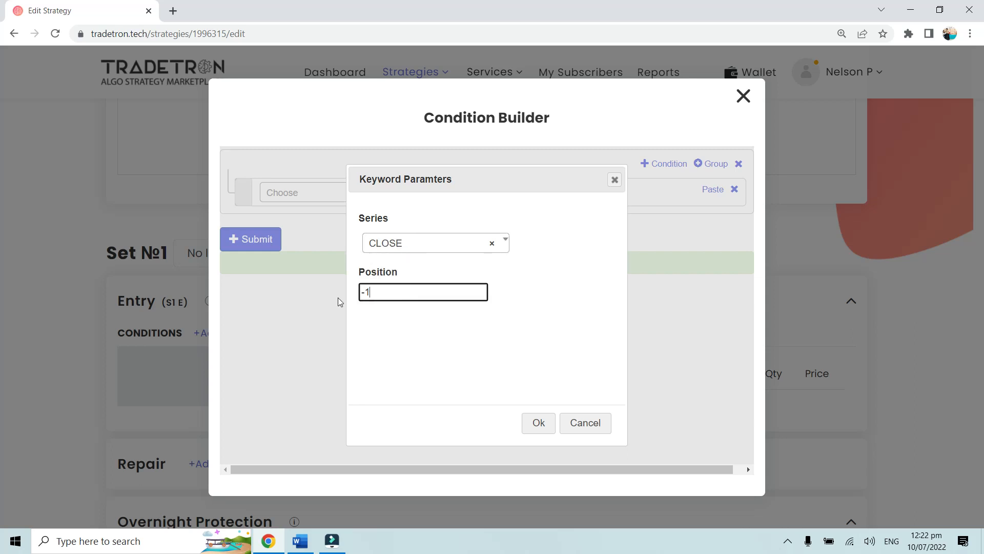
left_click(539, 423)
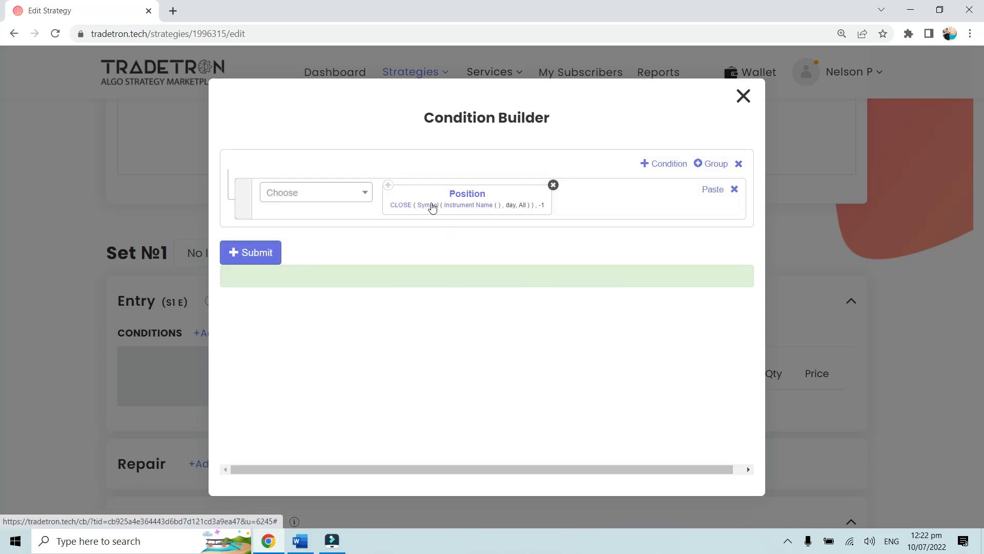
- Set the candle type of the Symbol inside the Position keyword to 5m
left_click(431, 204)
left_click(391, 284)
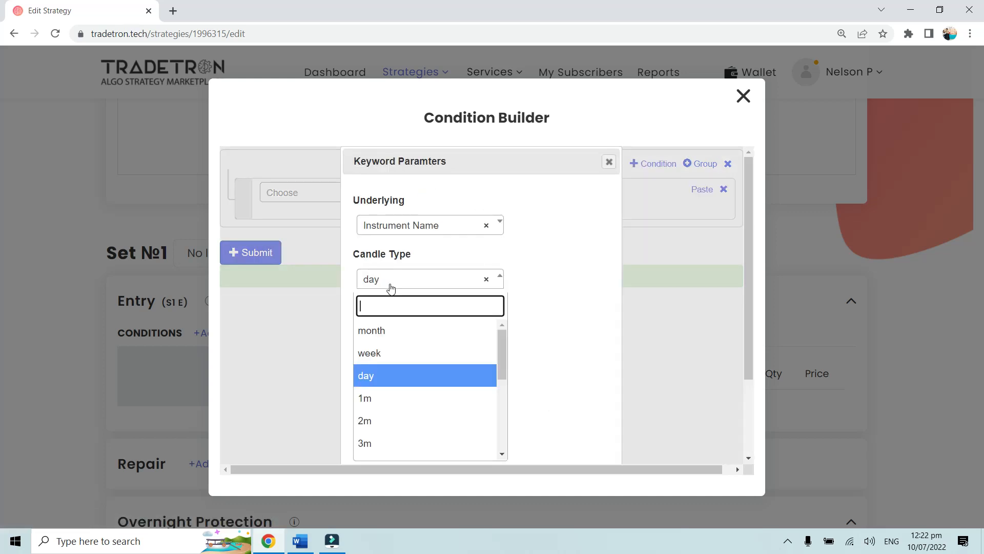
type("5")
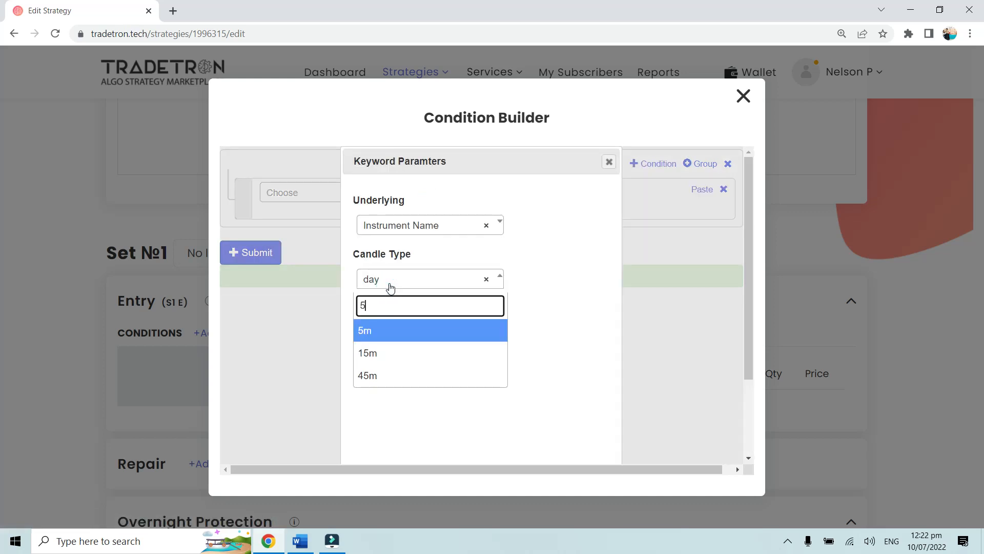
left_click(403, 327)
scroll(518, 390, "down", 3)
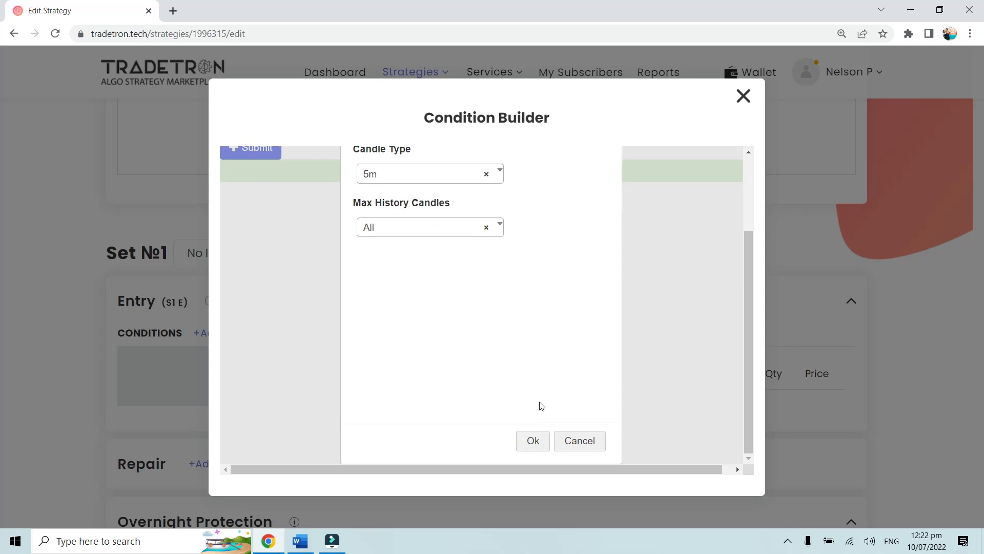
left_click(531, 441)
- Set the Instrument Name exchange to NFO and its underlying to NFO - NIFTY 50
key("ctrl+plus")
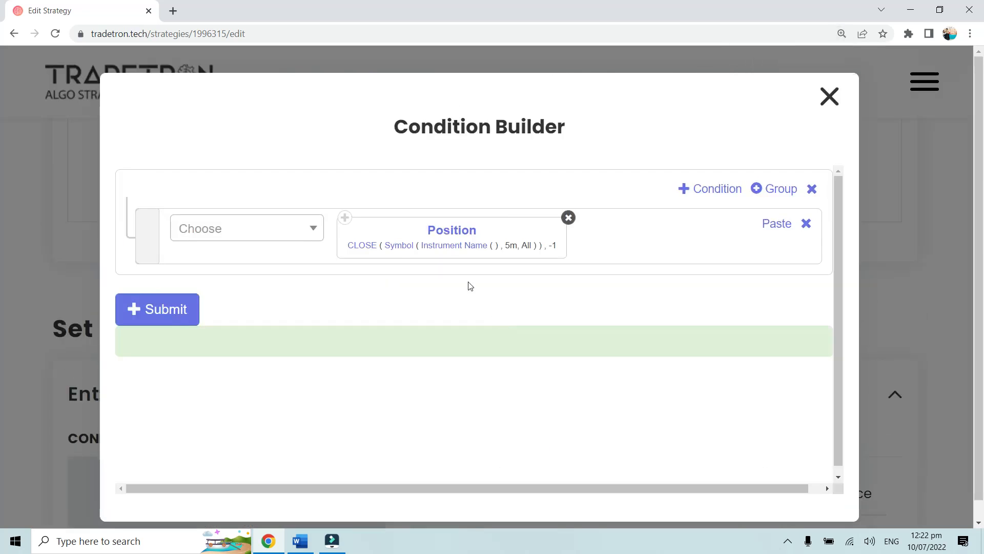
left_click(444, 247)
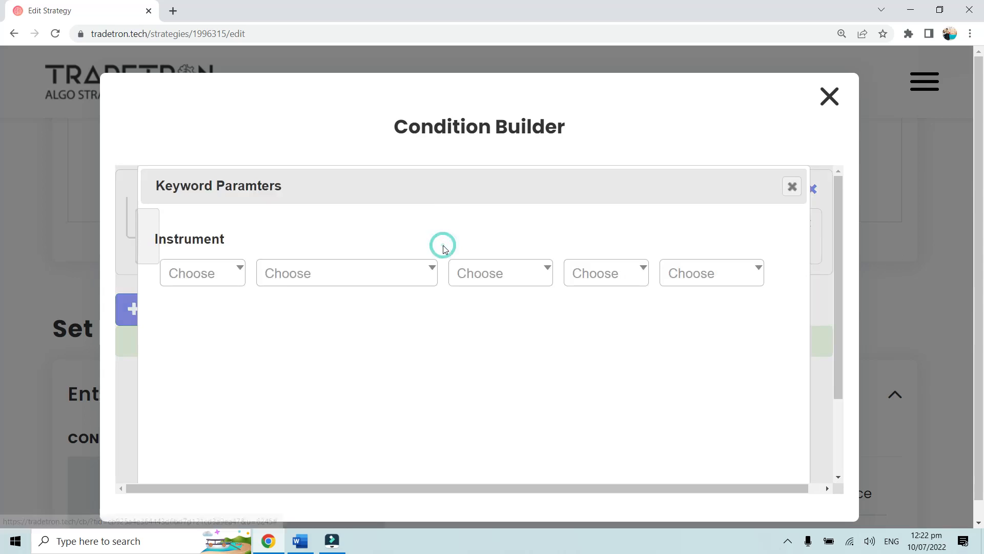
left_click(214, 283)
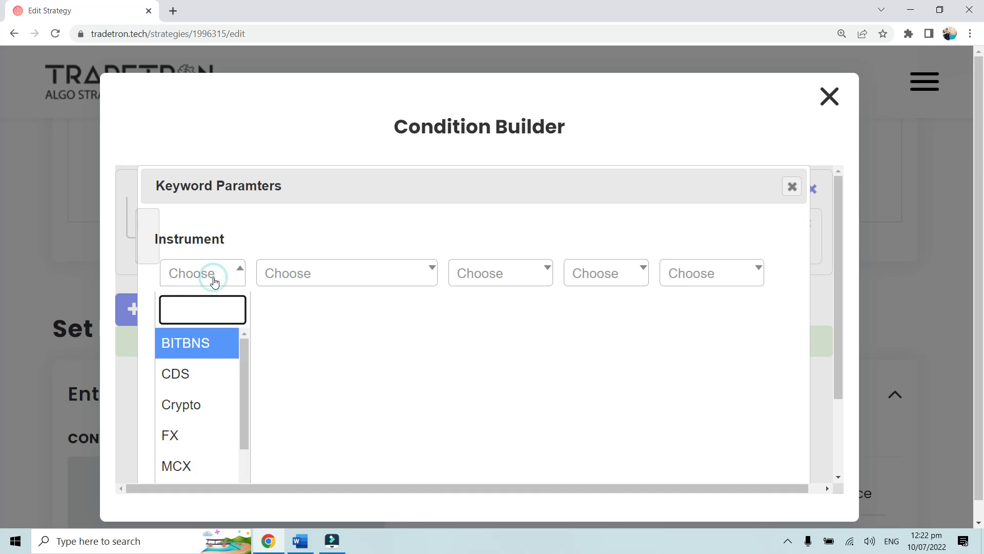
type("NFO")
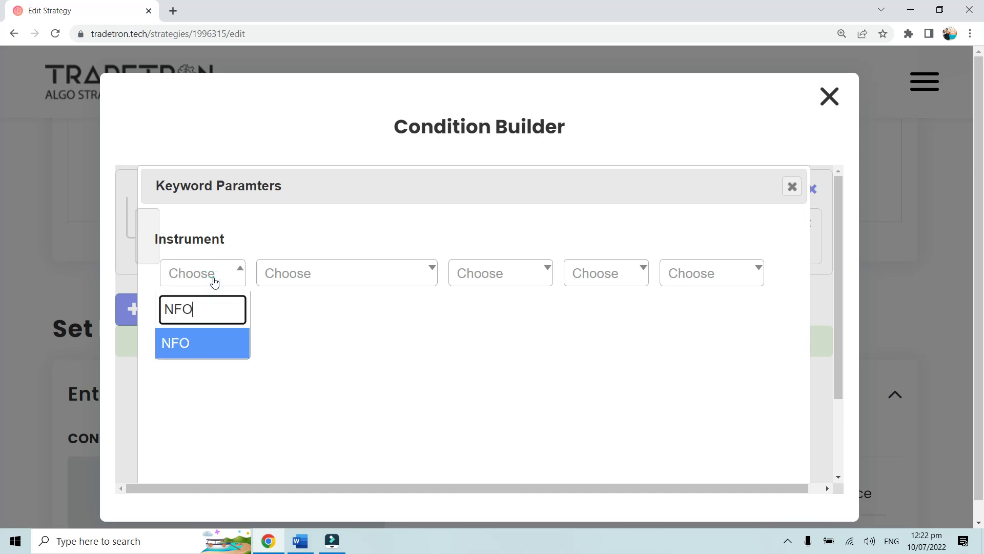
left_click(213, 350)
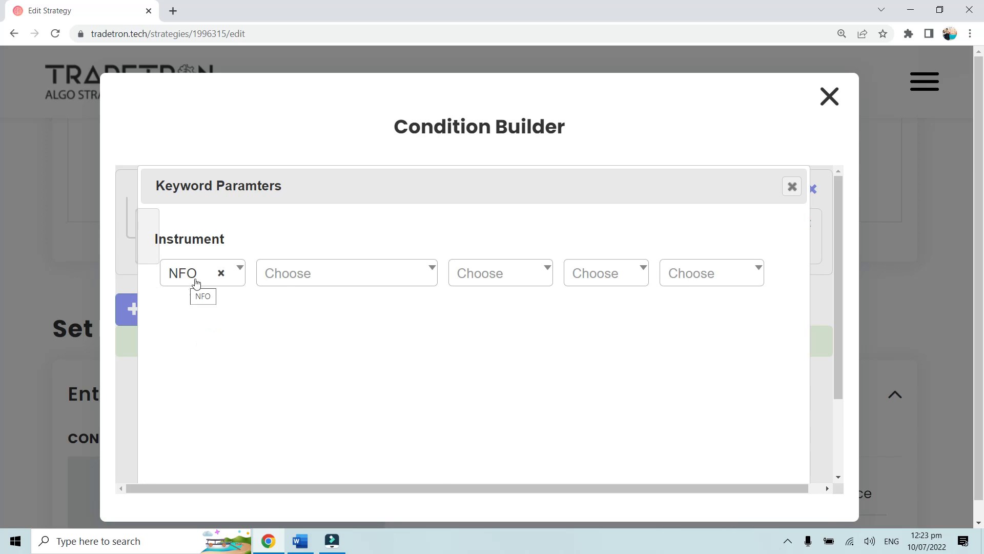
left_click(282, 288)
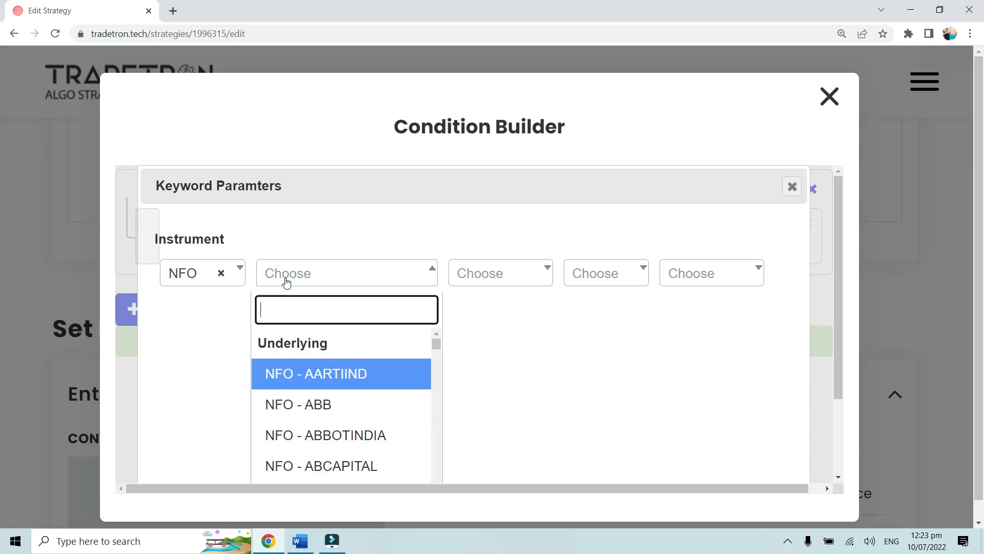
type("NIFTY")
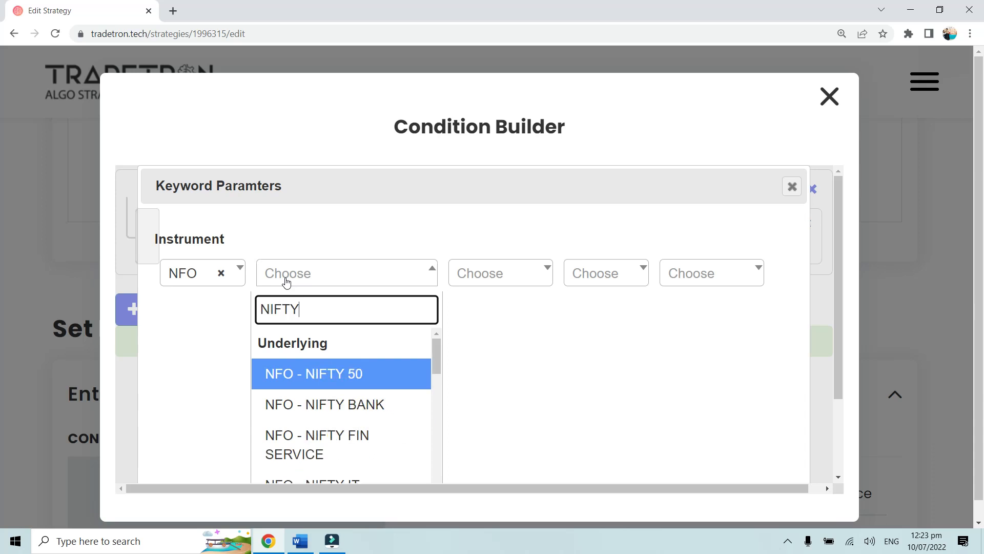
left_click(351, 373)
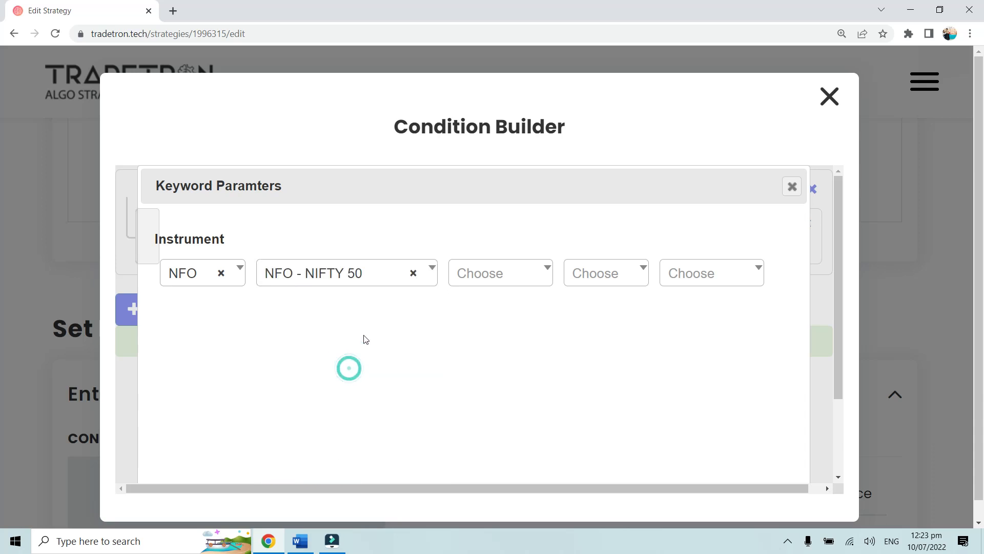
- View the instrument's expiry dates, leave the expiry unselected, and apply the instrument parameters to the condition
key("ctrl+minus")
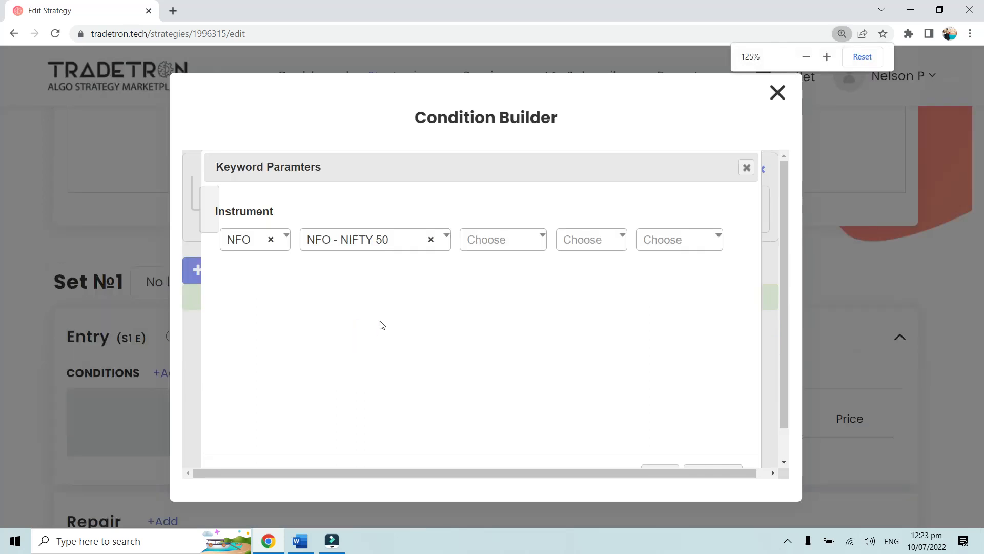
scroll(514, 327, "down", 1)
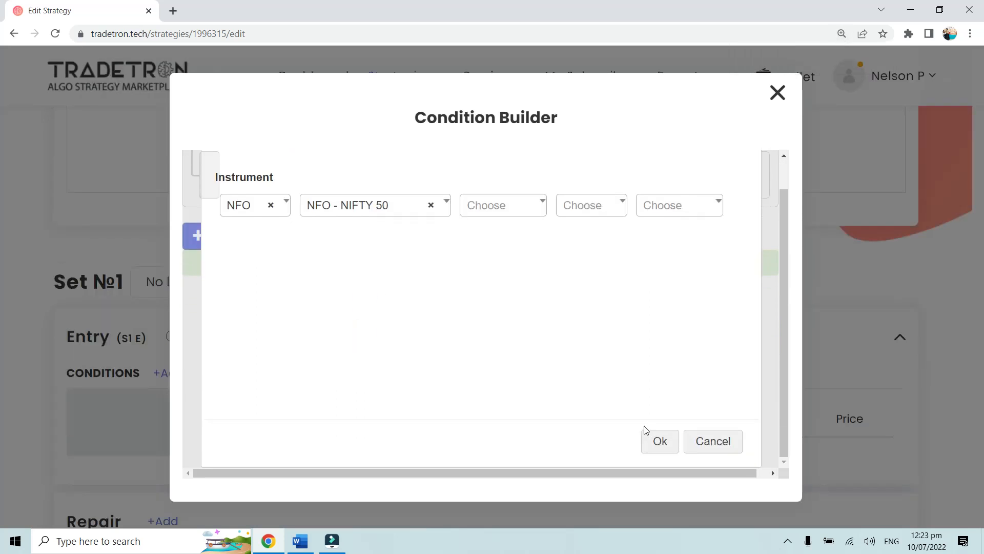
left_click(512, 213)
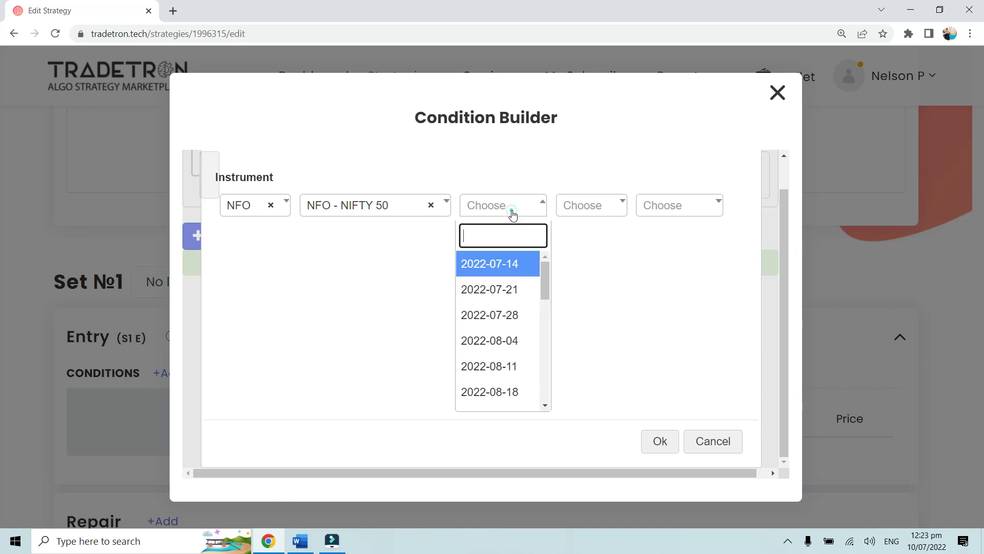
left_click(608, 263)
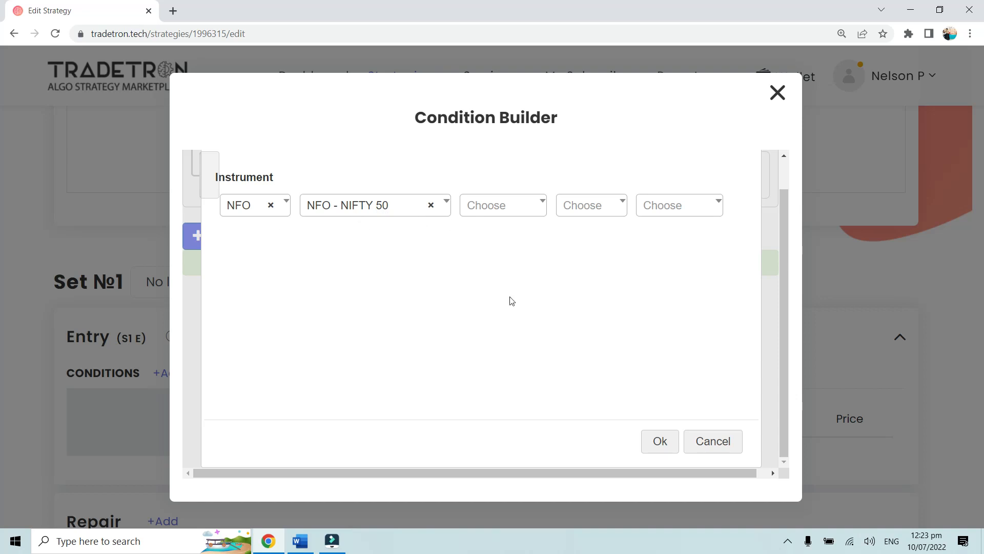
left_click(654, 442)
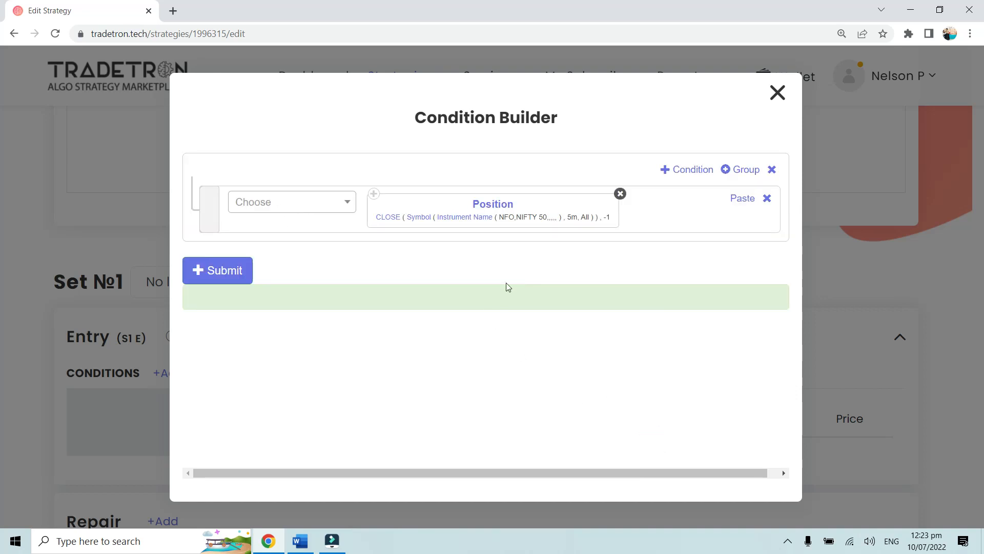
- Add the greater-than (>) comparison operator after the Position keyword in the condition
key("ctrl+plus")
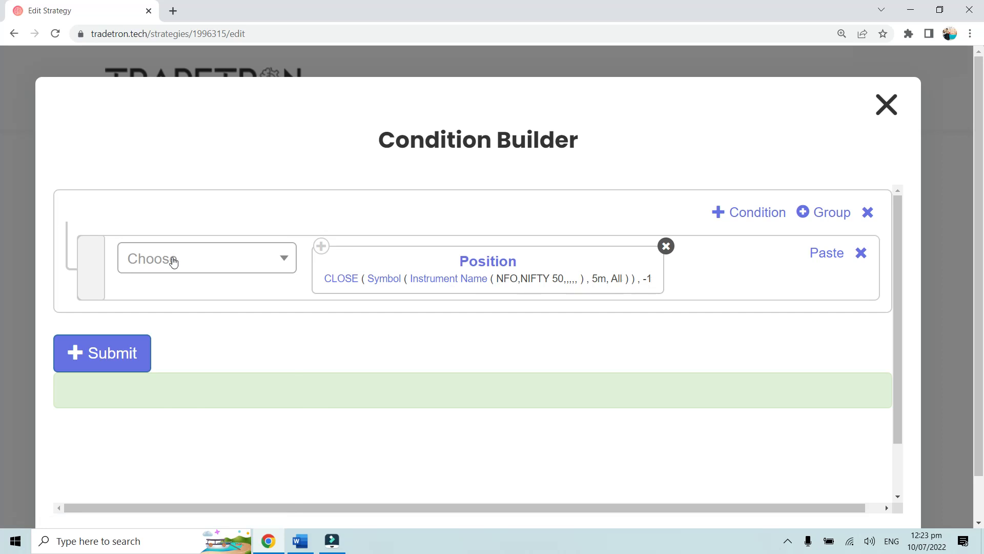
left_click(172, 260)
type(">")
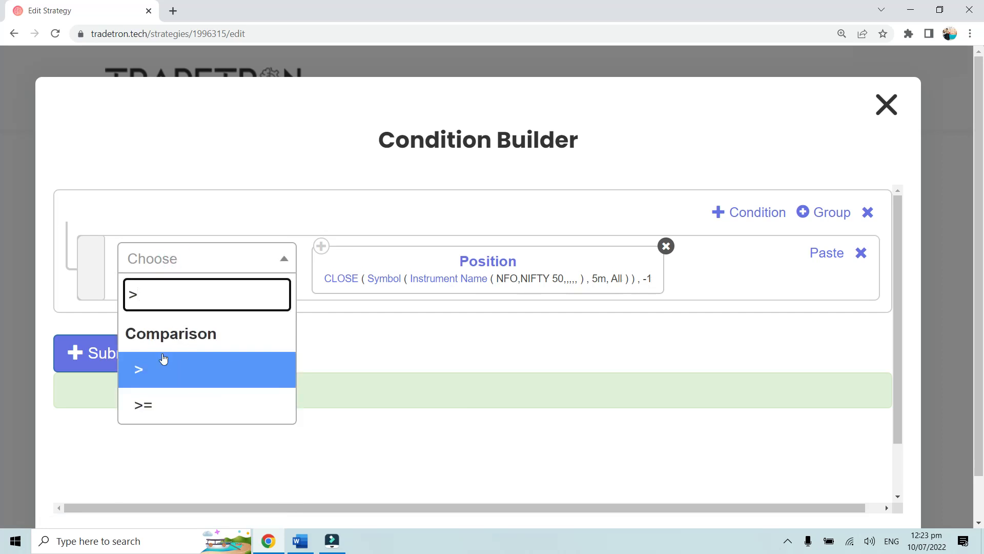
left_click(165, 368)
- Add a Number keyword with the value 17000 to complete the comparison in the first condition
left_click(205, 272)
type("Number")
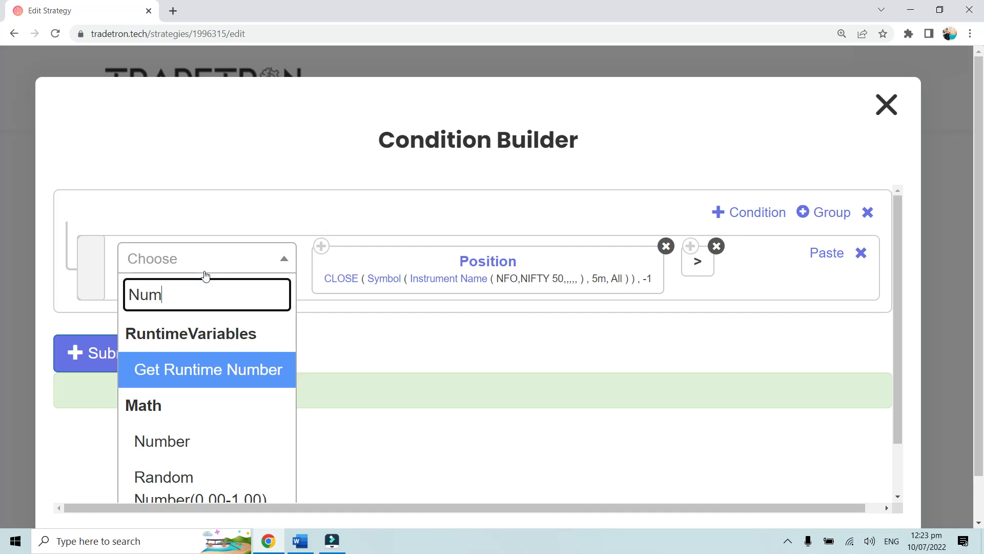
left_click(225, 439)
left_click_drag(309, 315, 259, 307)
type("1")
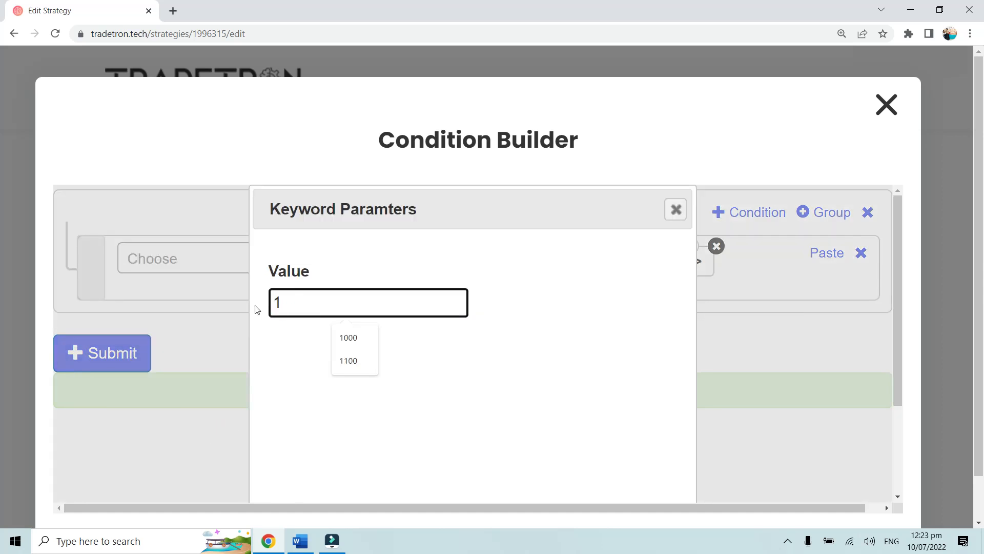
type("7000")
scroll(388, 293, "down", 1)
scroll(389, 294, "down", 3)
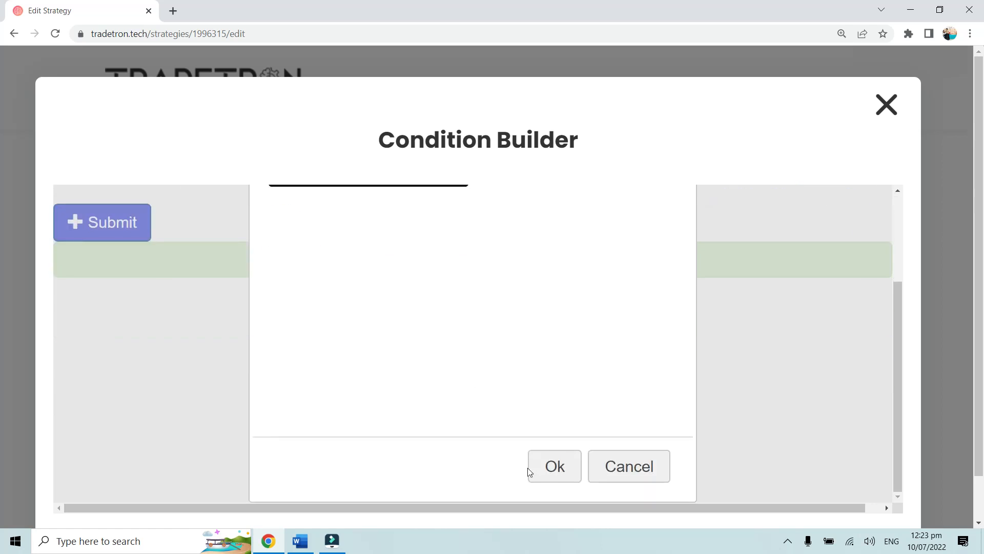
left_click(554, 462)
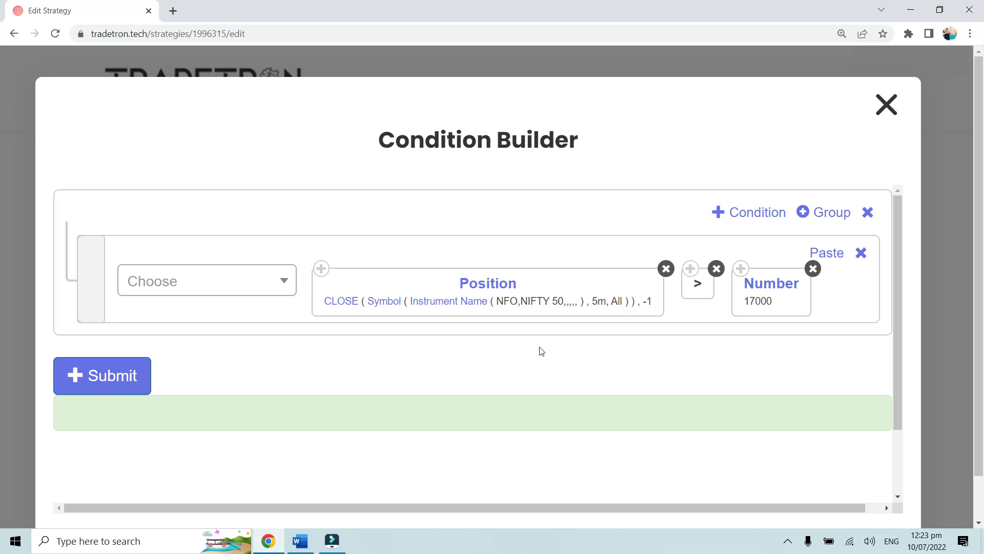
- Add a second condition and copy the first condition's Position, > and Number blocks into it
left_click(741, 212)
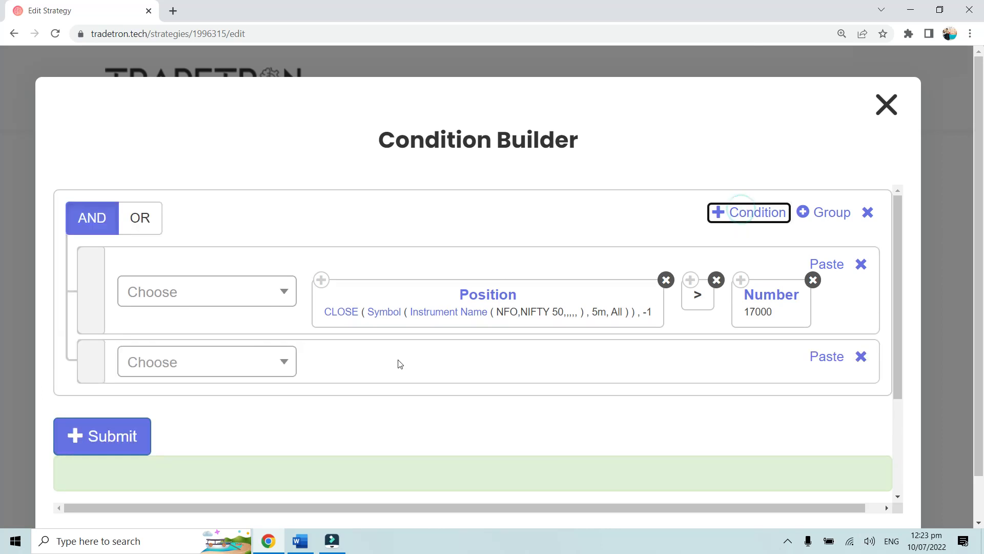
left_click(320, 280)
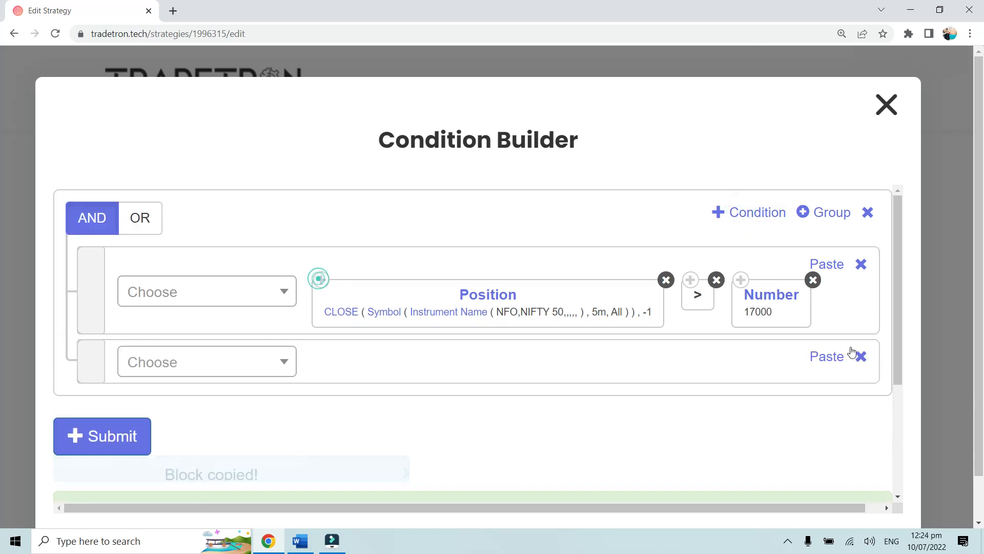
left_click(823, 358)
left_click(690, 281)
left_click(823, 357)
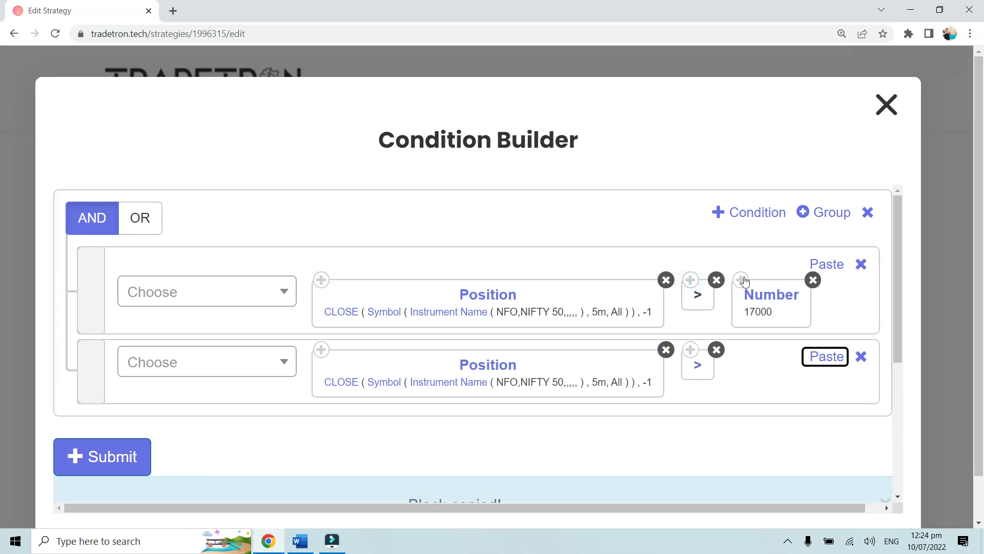
left_click(742, 280)
left_click(822, 359)
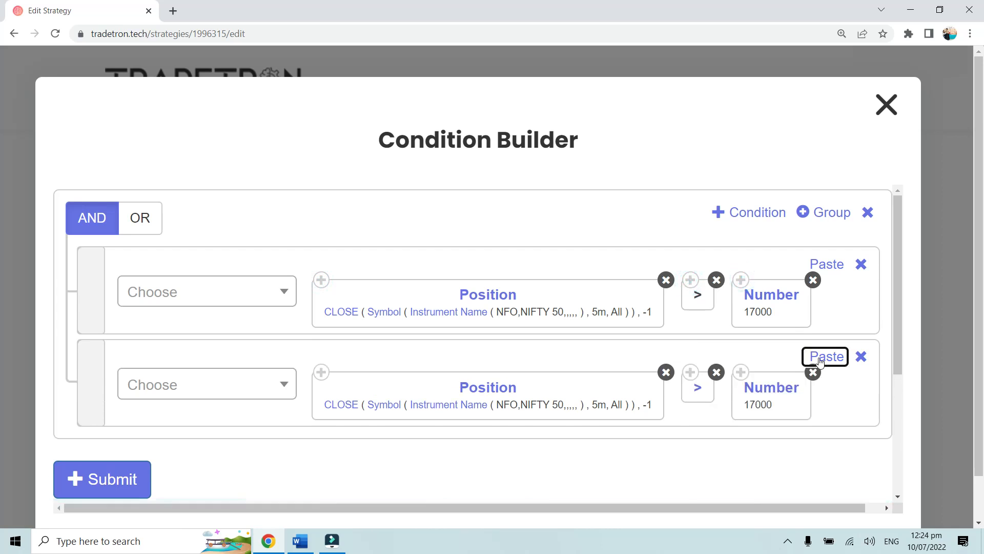
- Set the expiry of the second condition's Instrument Name to Current Month and apply the instrument parameters
scroll(423, 332, "down", 1)
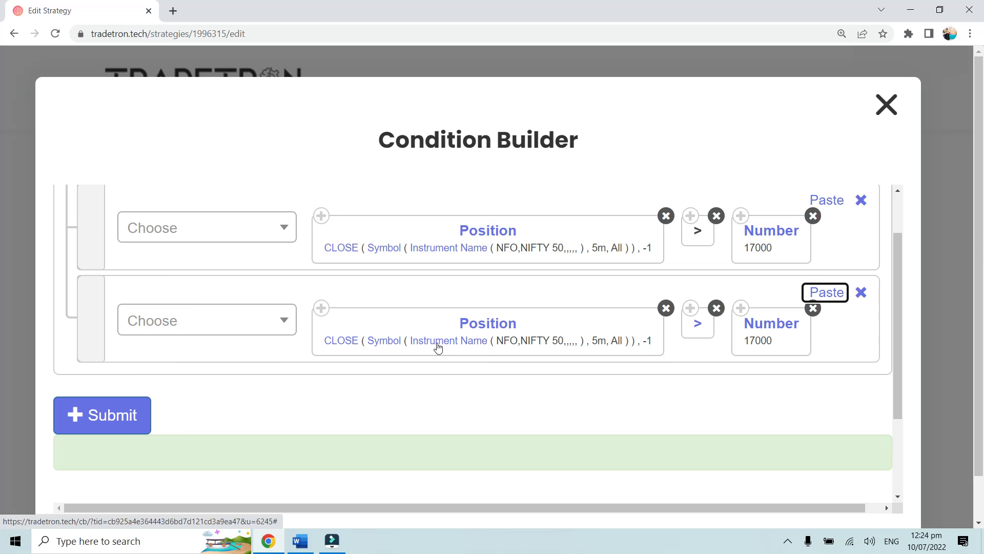
left_click(437, 348)
left_click(472, 312)
scroll(472, 314, "down", 2)
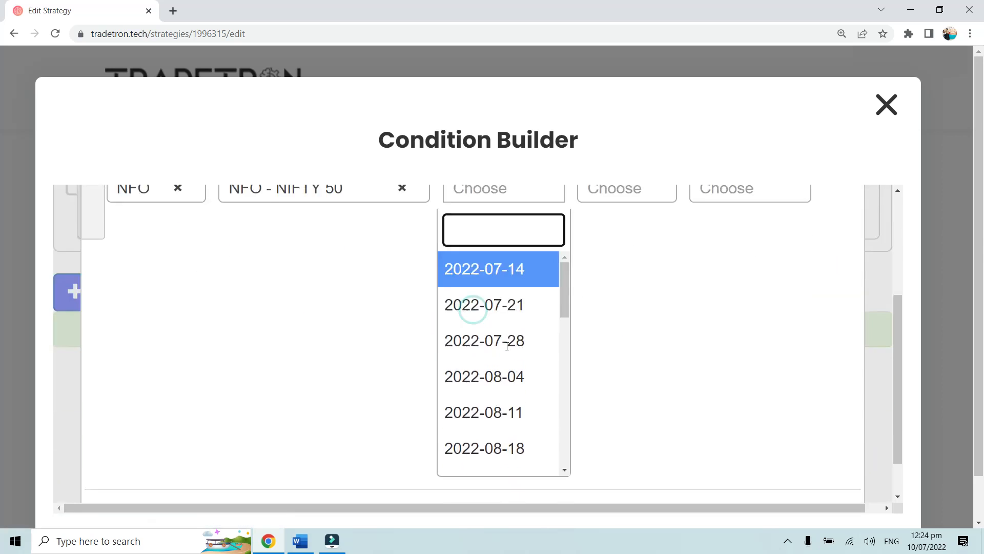
scroll(507, 346, "down", 2)
left_click_drag(565, 239, 566, 406)
left_click(520, 372)
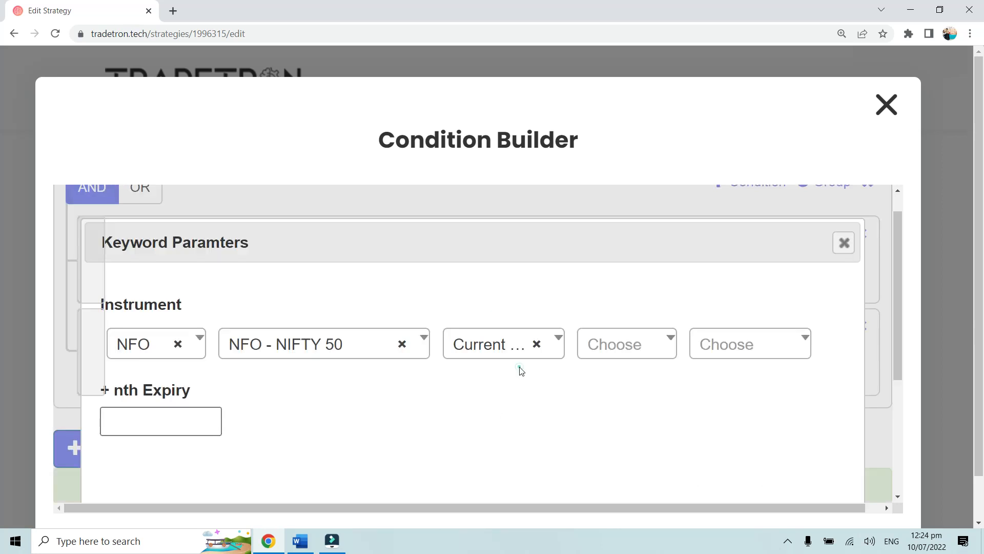
scroll(661, 425, "down", 3)
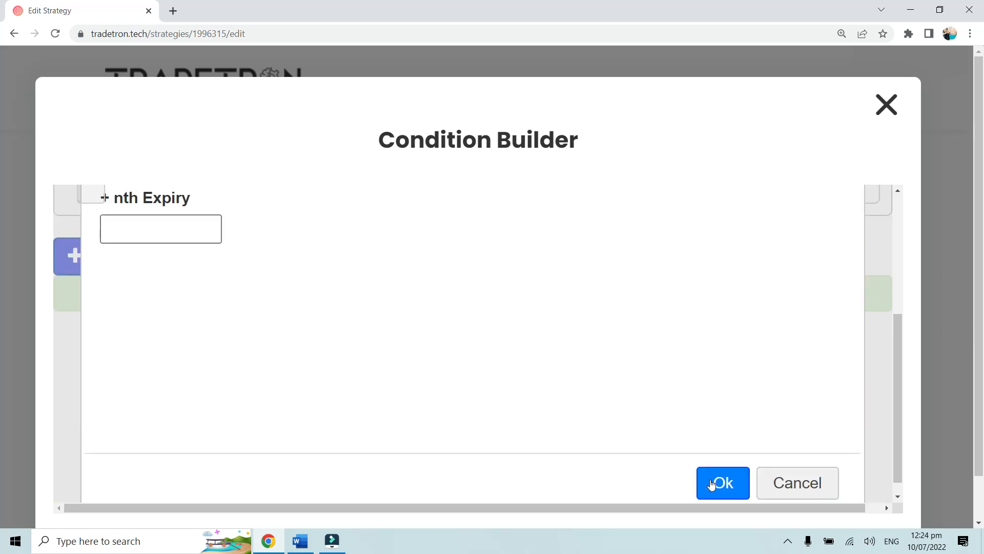
left_click(717, 482)
scroll(428, 303, "up", 2)
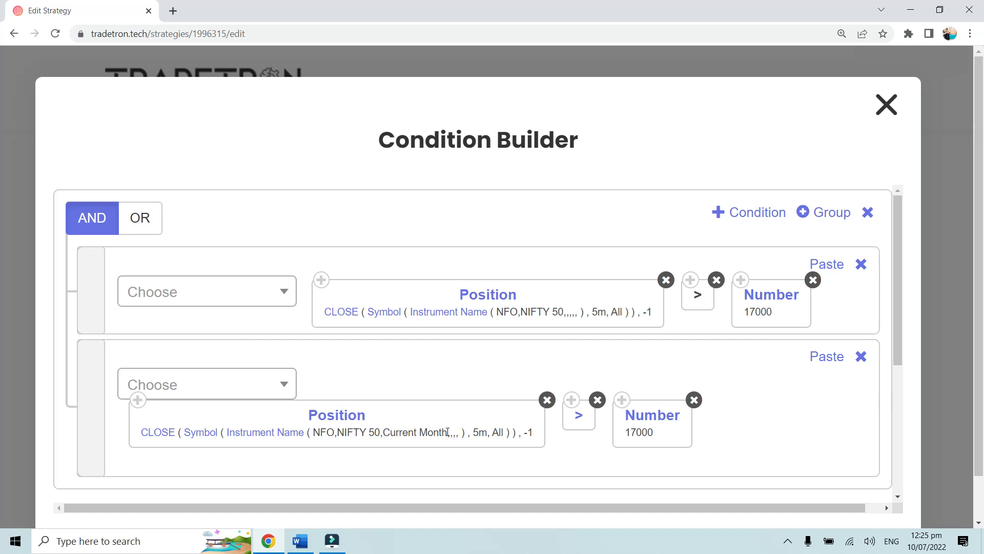
scroll(447, 433, "down", 1)
scroll(448, 432, "up", 1)
scroll(448, 428, "down", 1)
scroll(447, 428, "up", 1)
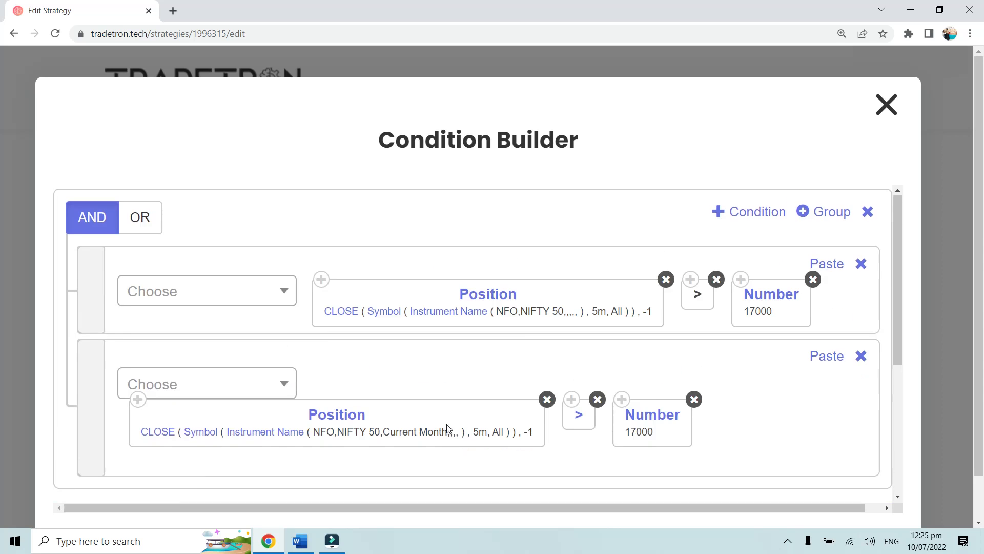
- Add a third condition and copy the second condition's Position block into it
left_click(746, 214)
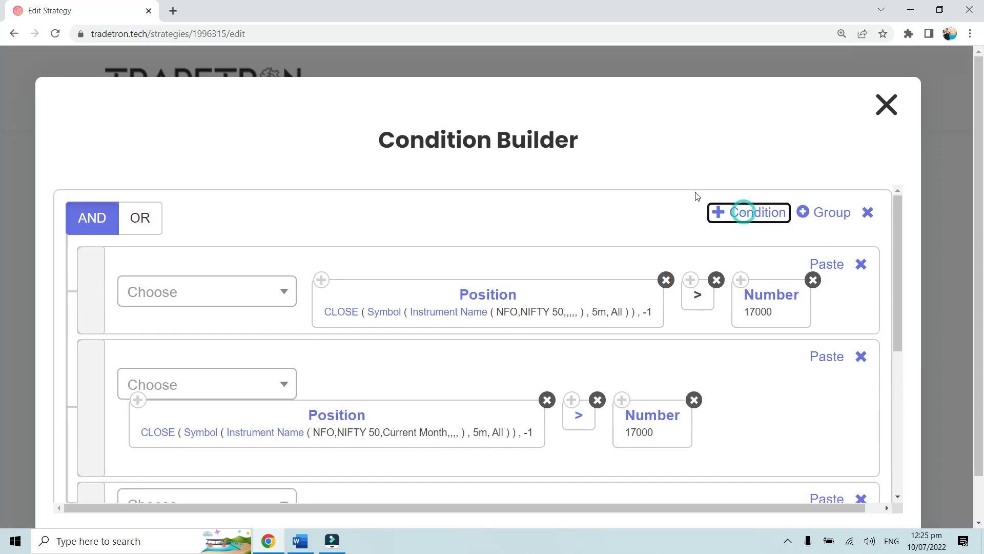
scroll(577, 198, "down", 1)
scroll(576, 198, "down", 1)
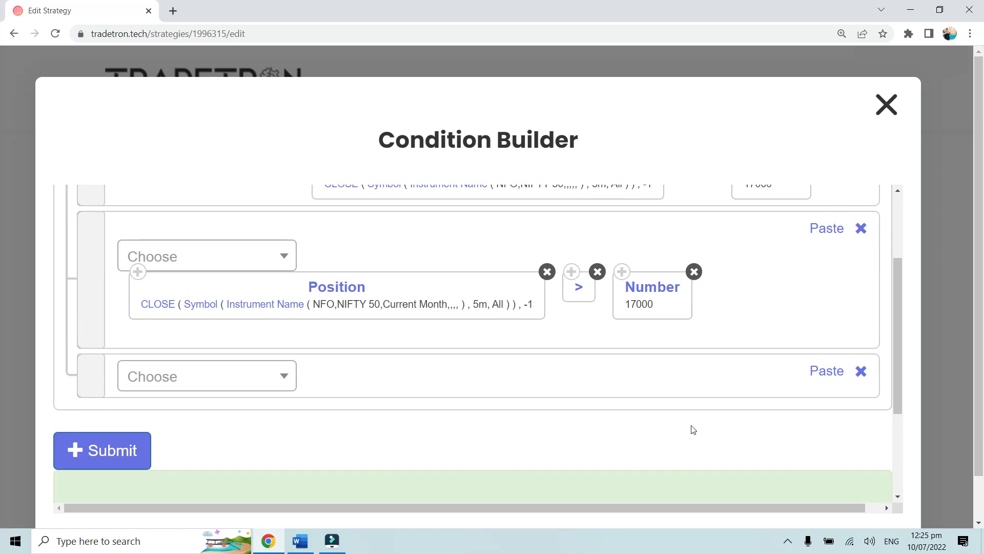
left_click(139, 273)
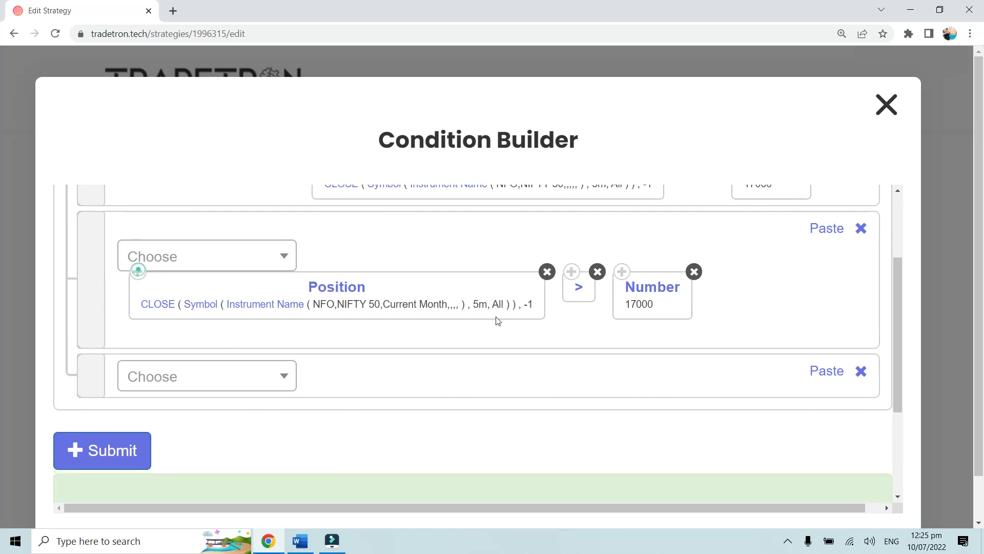
left_click(827, 371)
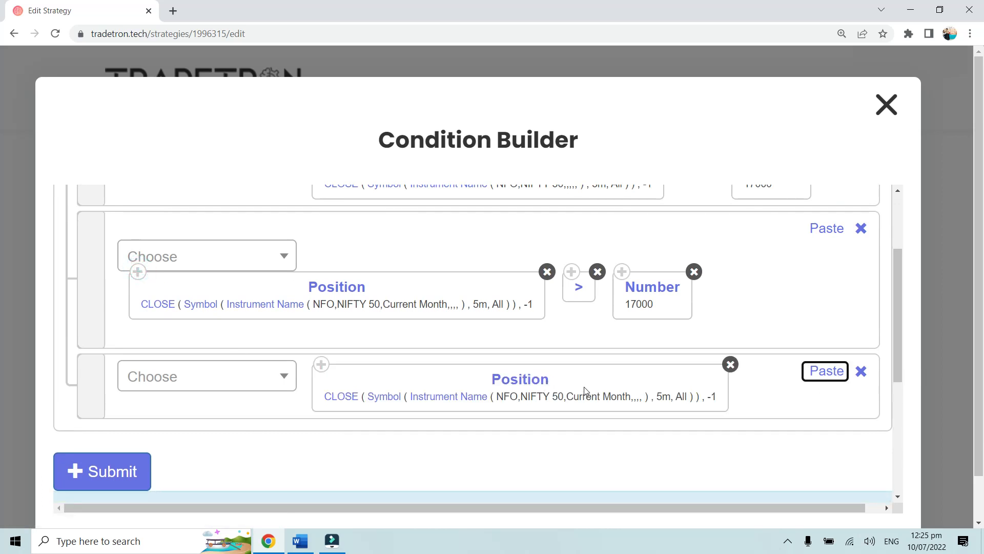
- Set the expiry of the third condition's Instrument Name to Current Week and its option type to CE
left_click(446, 397)
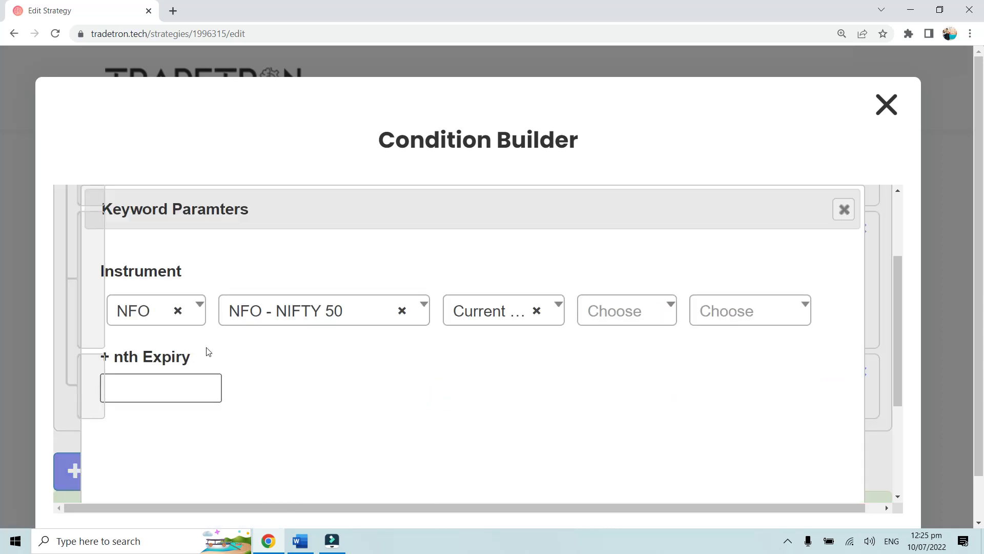
left_click(463, 322)
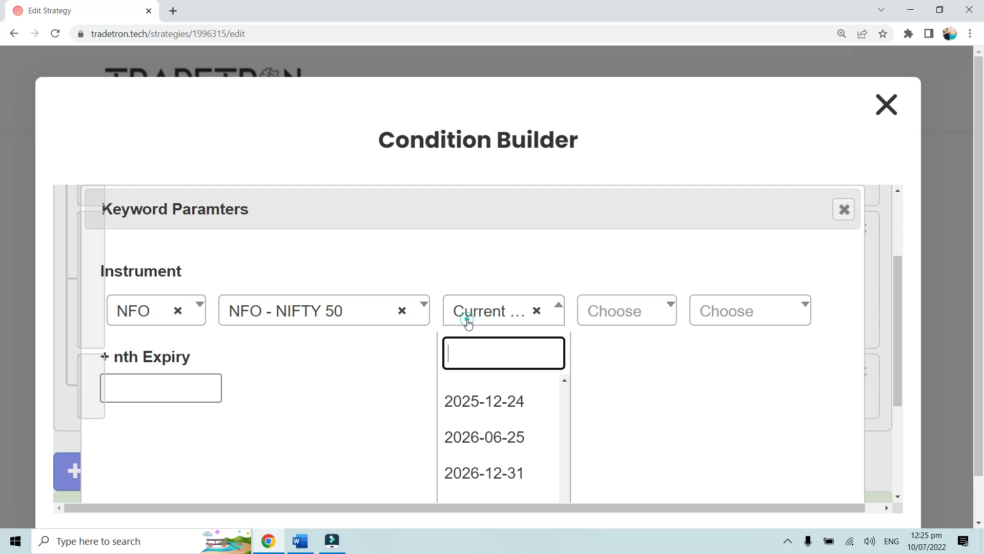
scroll(539, 379, "down", 3)
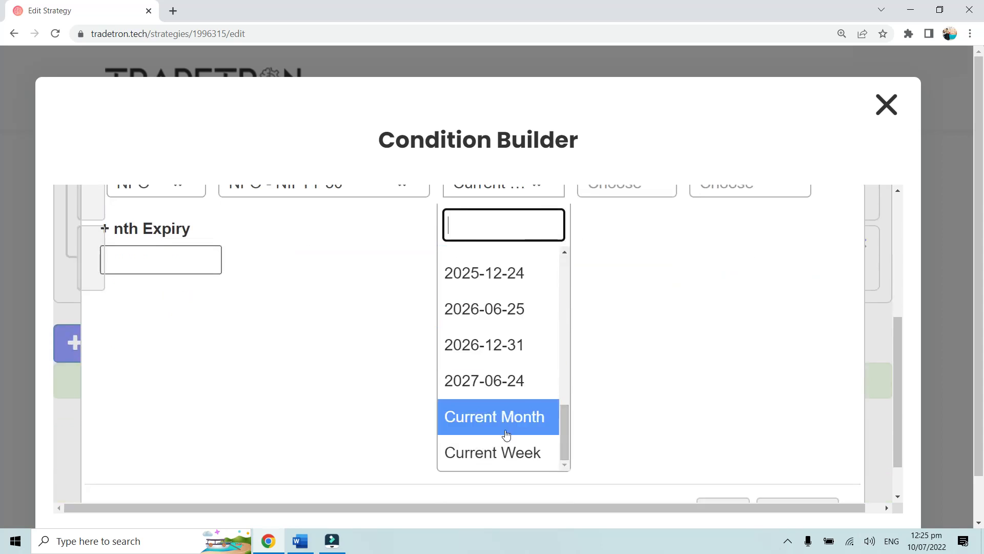
left_click(505, 452)
scroll(666, 379, "up", 2)
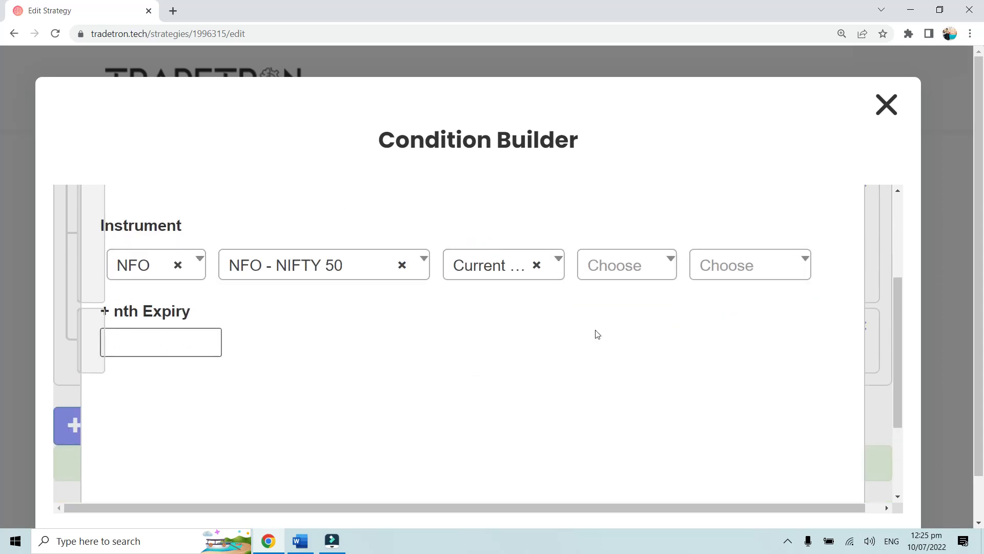
left_click(621, 277)
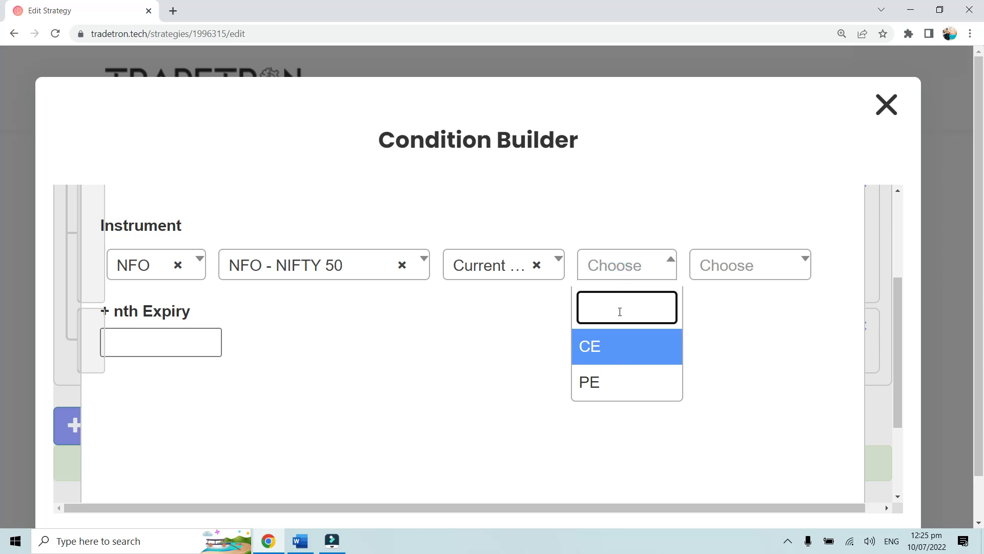
left_click(616, 354)
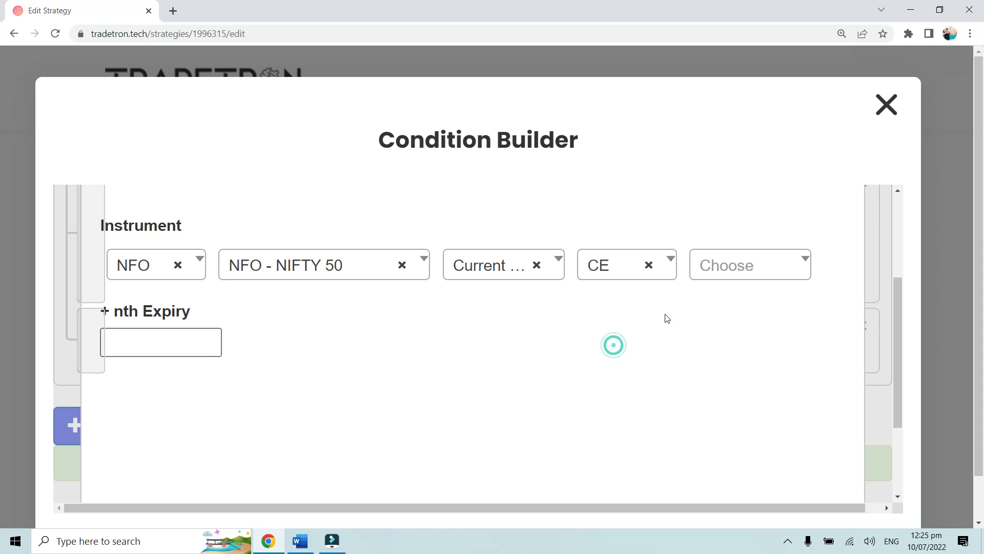
- Set the strike of the third condition's NIFTY 50 call option to ATM
left_click(723, 277)
scroll(774, 378, "down", 6)
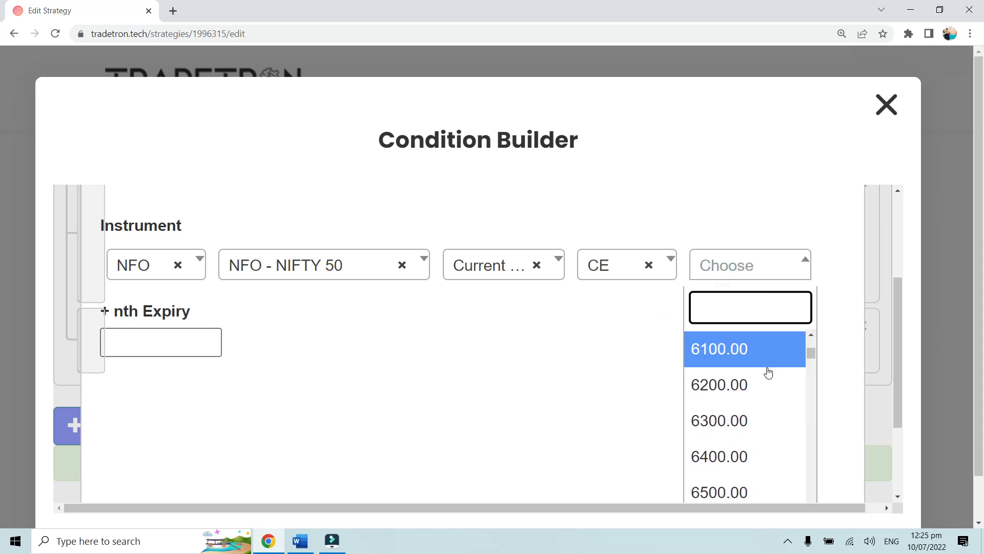
scroll(618, 383, "down", 1)
scroll(617, 383, "down", 1)
key("ctrl+minus")
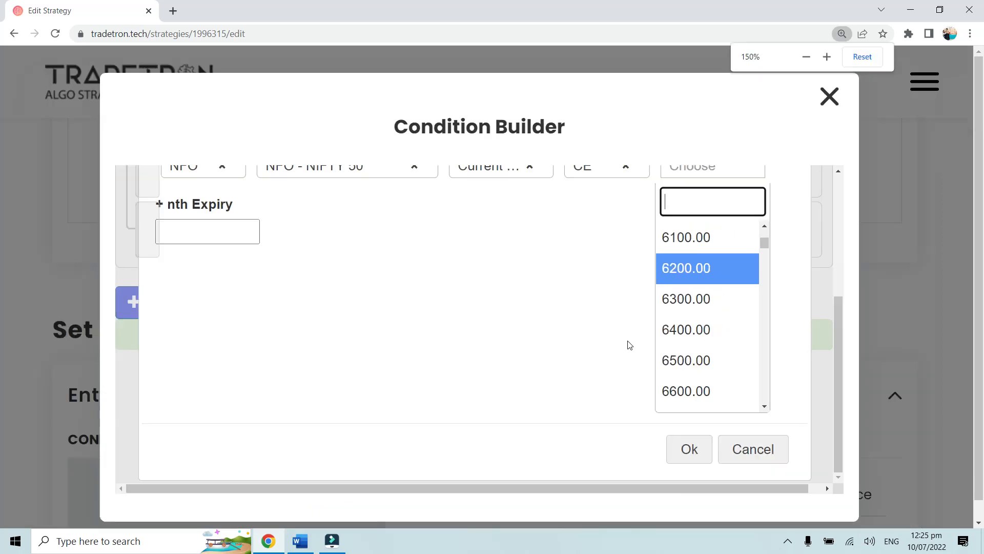
scroll(703, 330, "down", 1)
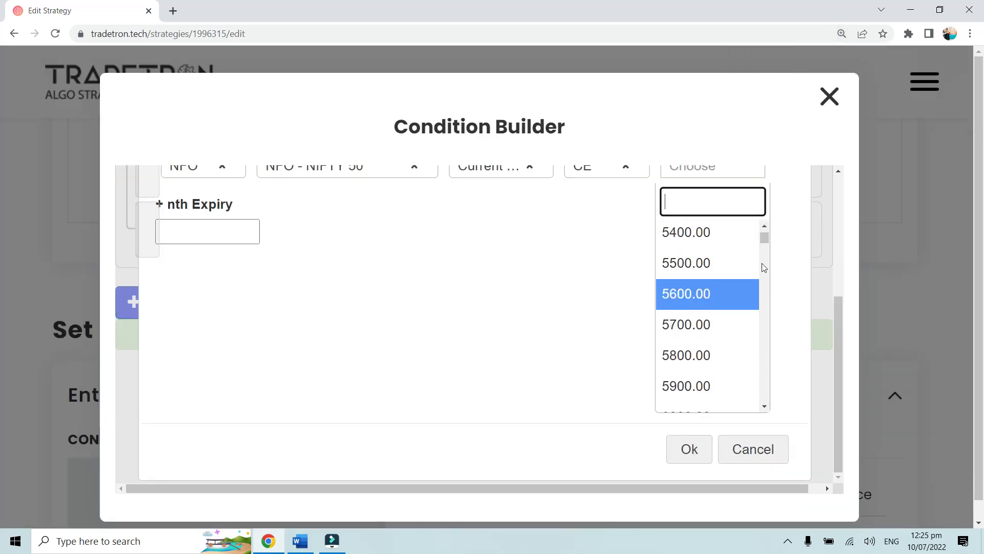
left_click_drag(764, 243, 764, 297)
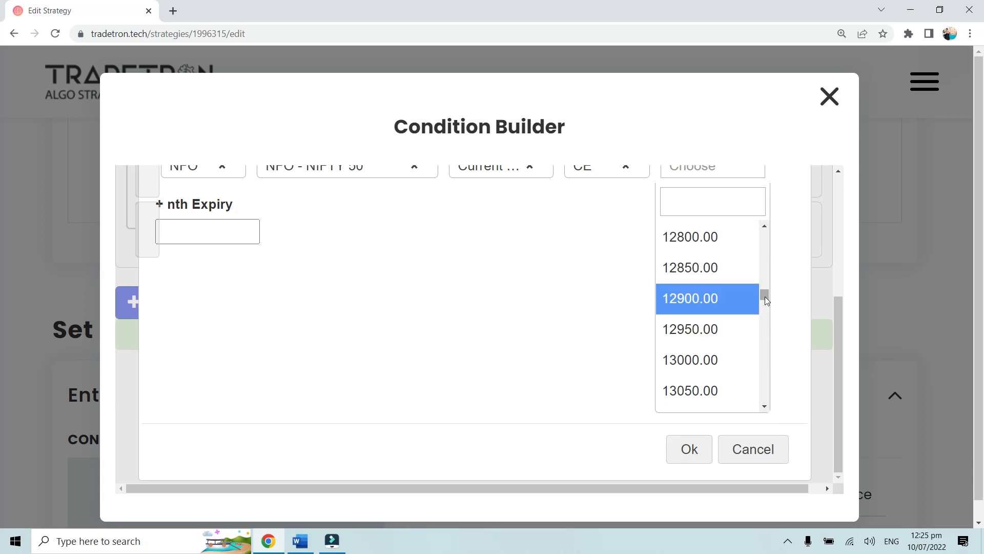
left_click_drag(764, 294, 764, 405)
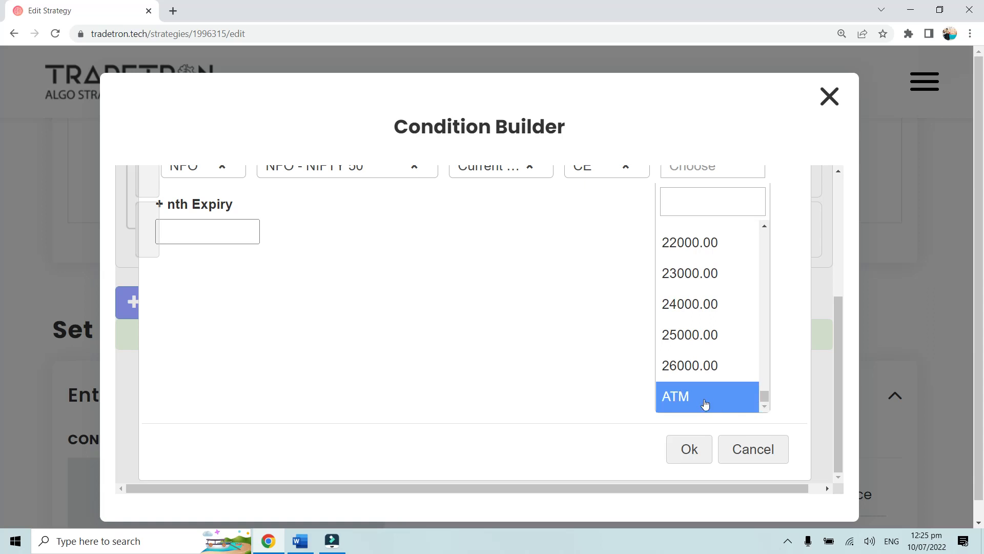
left_click(705, 404)
scroll(541, 360, "up", 3)
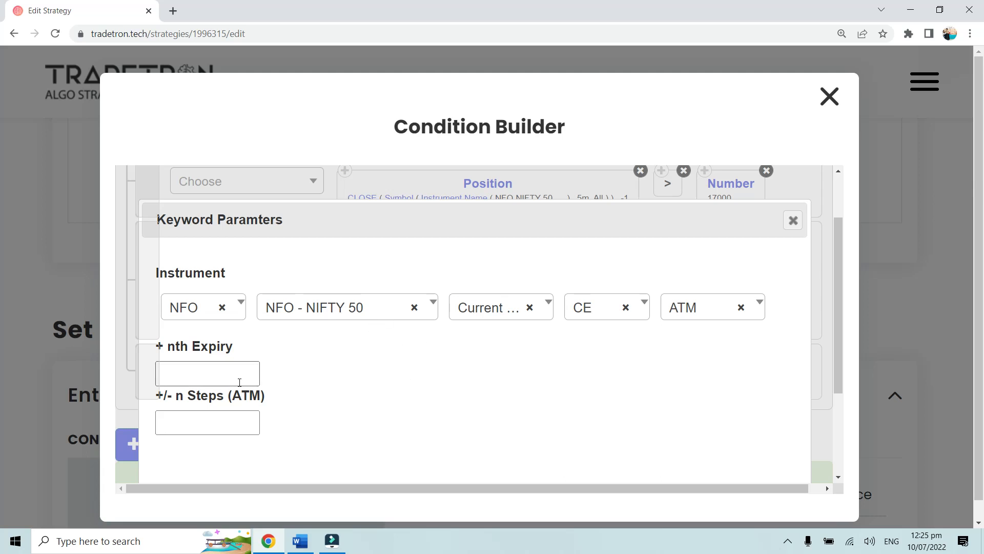
left_click(198, 374)
type("1")
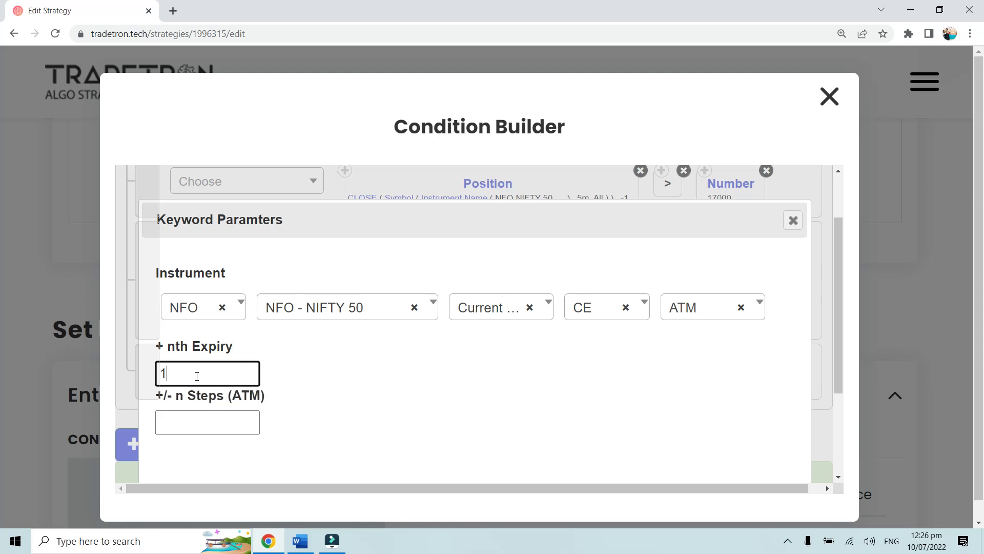
key("BackSpace")
left_click(315, 388)
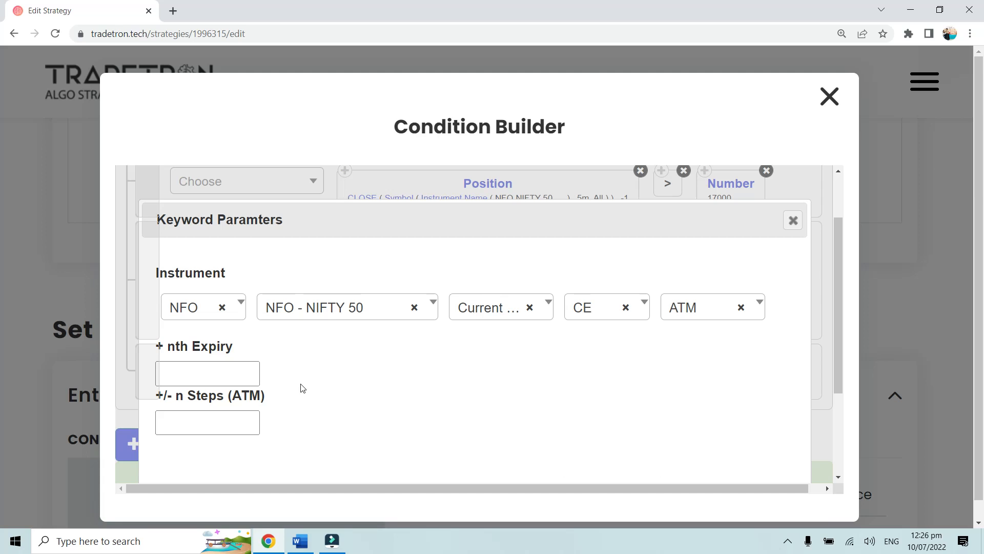
- Set the + nth Expiry of the third condition's instrument to 0
left_click(183, 376)
left_click(183, 376)
type("0")
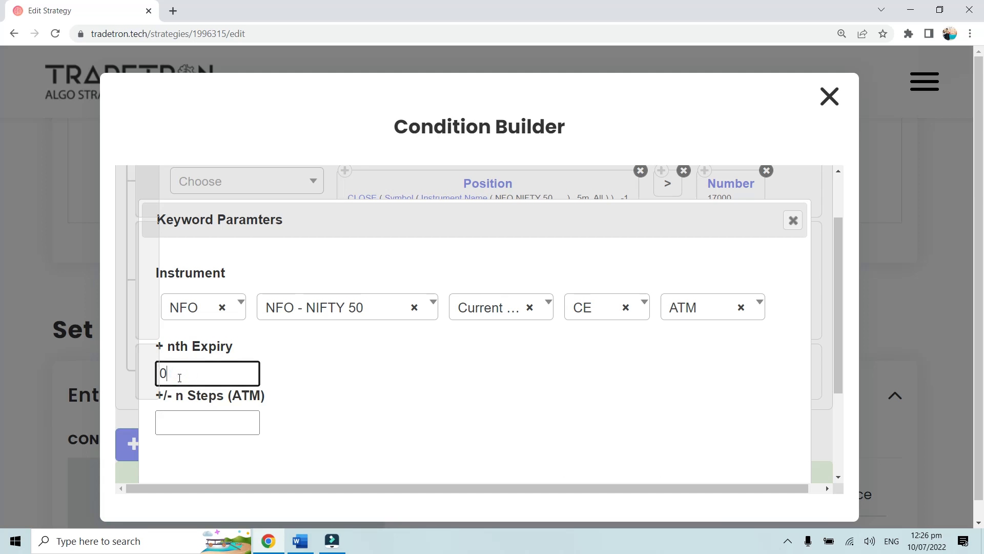
- Try + nth Expiry values of 1 and 2 for the third condition's instrument and leave the field empty
key("BackSpace")
left_click(306, 352)
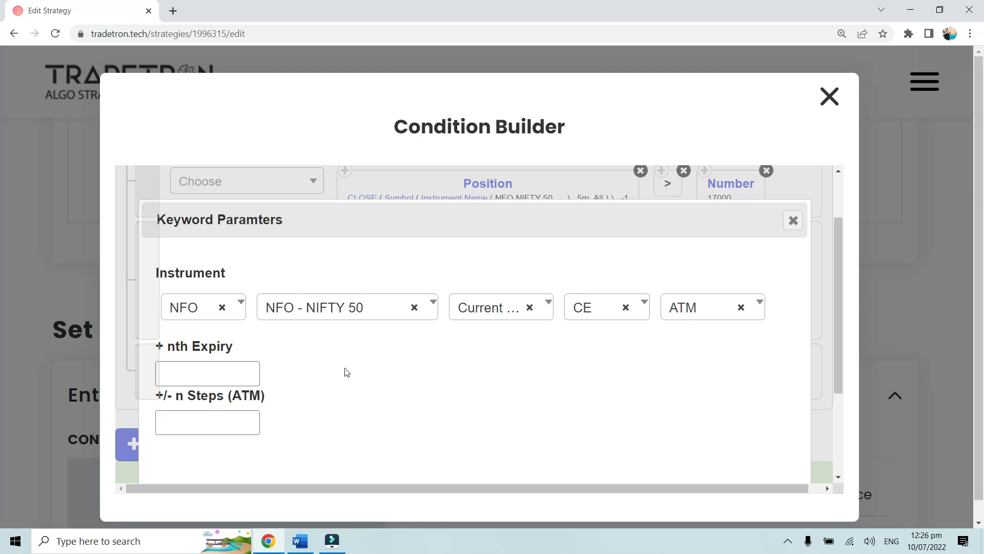
left_click(194, 378)
left_click(205, 369)
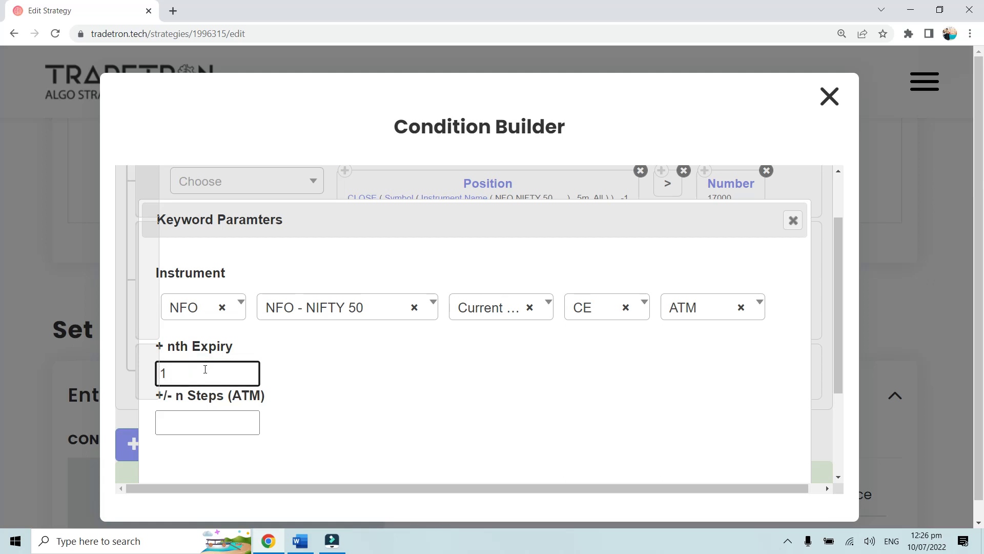
key("BackSpace")
type("2")
key("BackSpace")
left_click(284, 361)
left_click(205, 384)
left_click(284, 379)
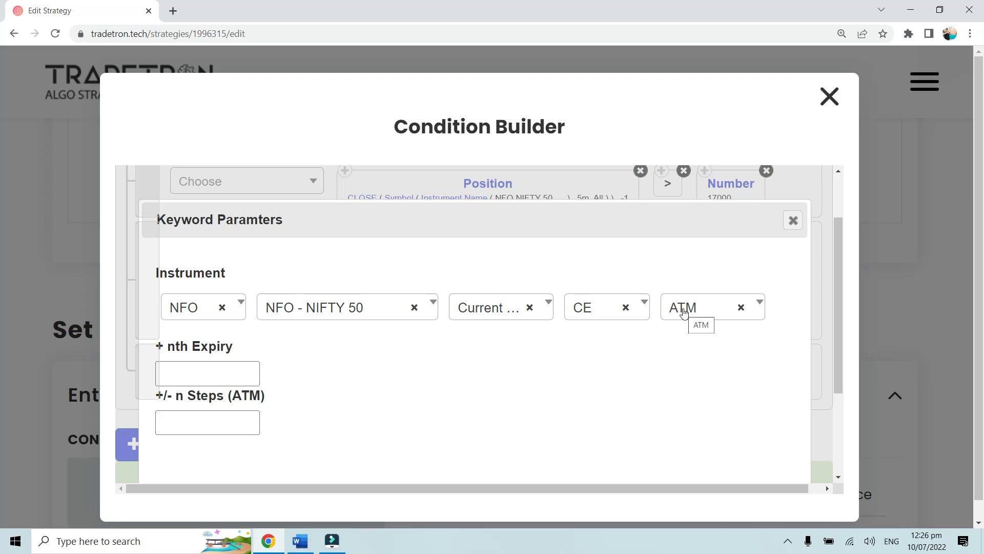
- Try +/- n Steps (ATM) values of 2 and -2 for the third condition's call option
left_click(241, 409)
left_click(196, 428)
type("2")
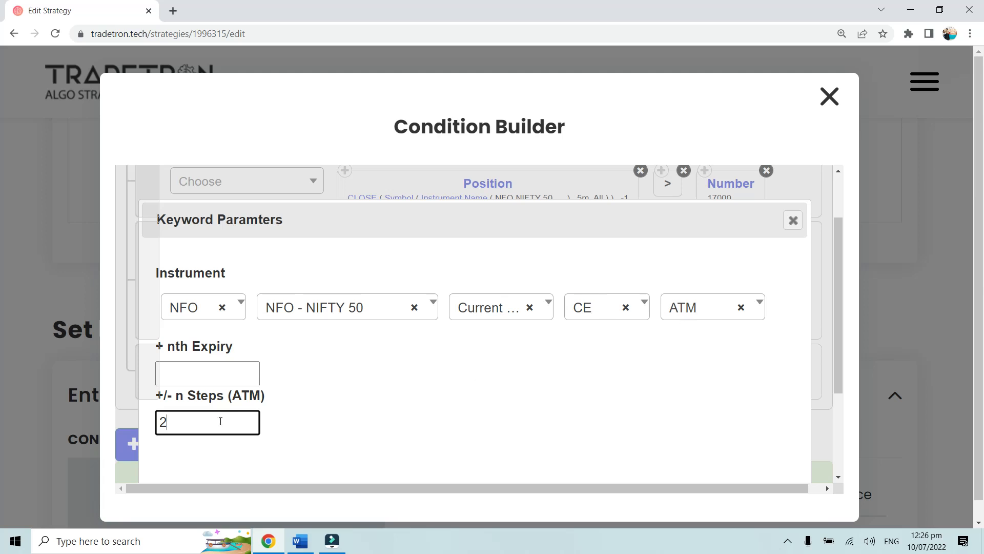
double_click(181, 425)
type("-2")
- Set the +/- n Steps (ATM) of the third condition's call option to 1 and apply the instrument
double_click(180, 422)
type("1")
left_click_drag(219, 424, 160, 426)
type("1")
left_click(417, 418)
scroll(417, 418, "down", 3)
left_click(687, 448)
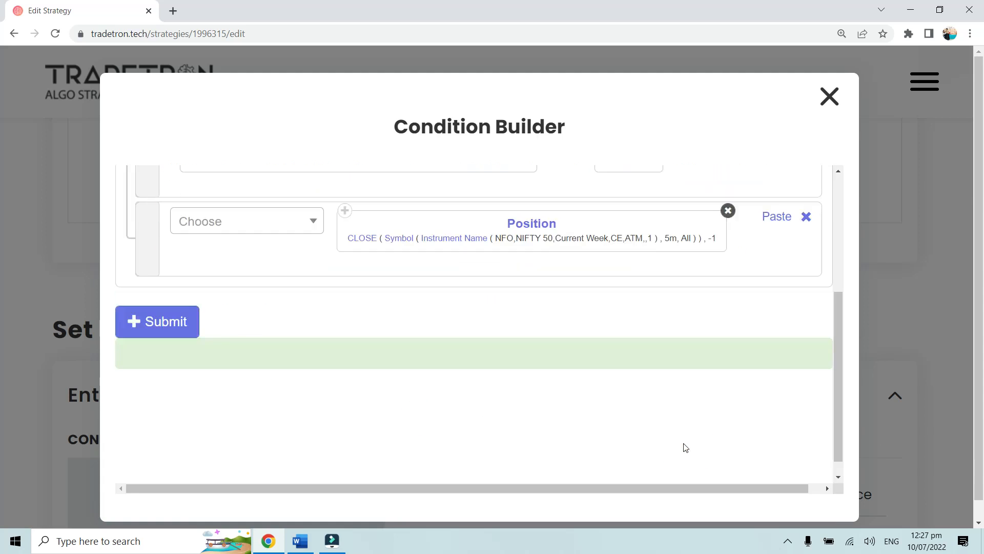
scroll(592, 384, "up", 3)
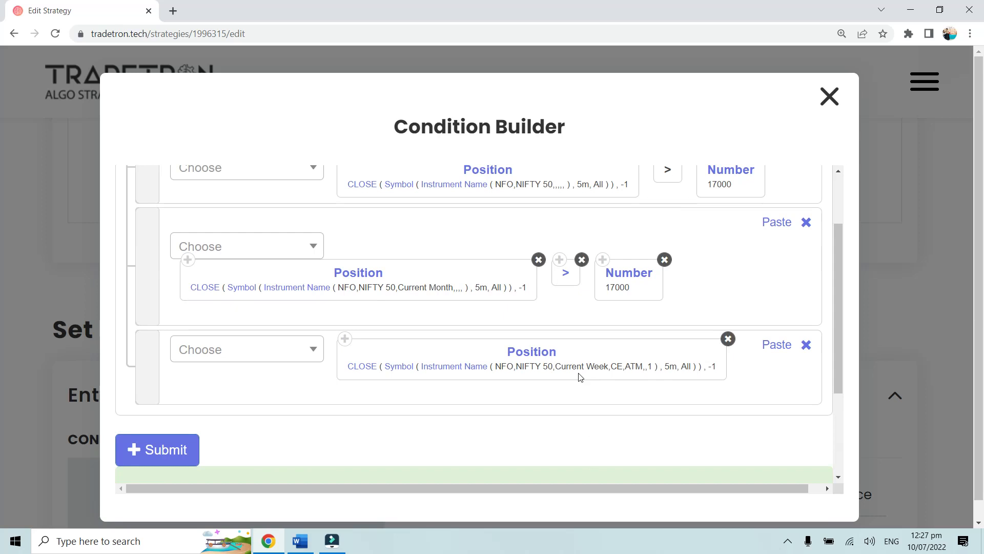
- Reopen the third condition's Instrument Name, clear its +/- n Steps (ATM) value and apply the instrument
left_click(465, 370)
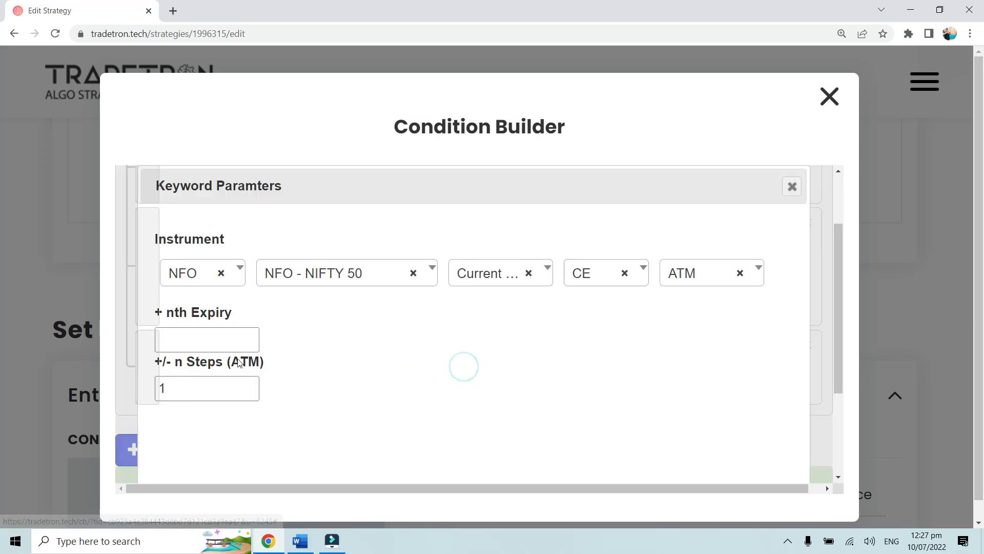
double_click(185, 380)
key("BackSpace")
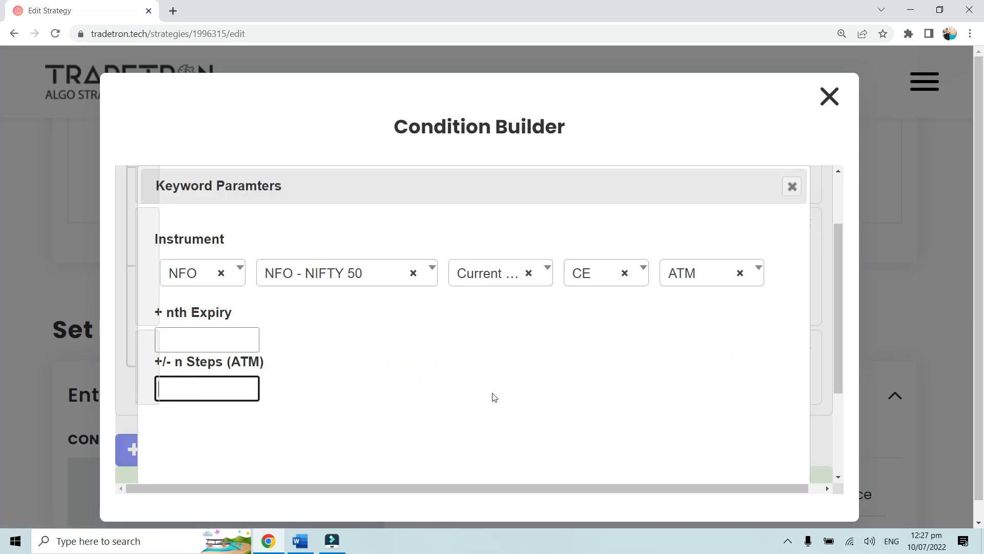
scroll(495, 395, "down", 3)
left_click(671, 405)
scroll(605, 368, "up", 3)
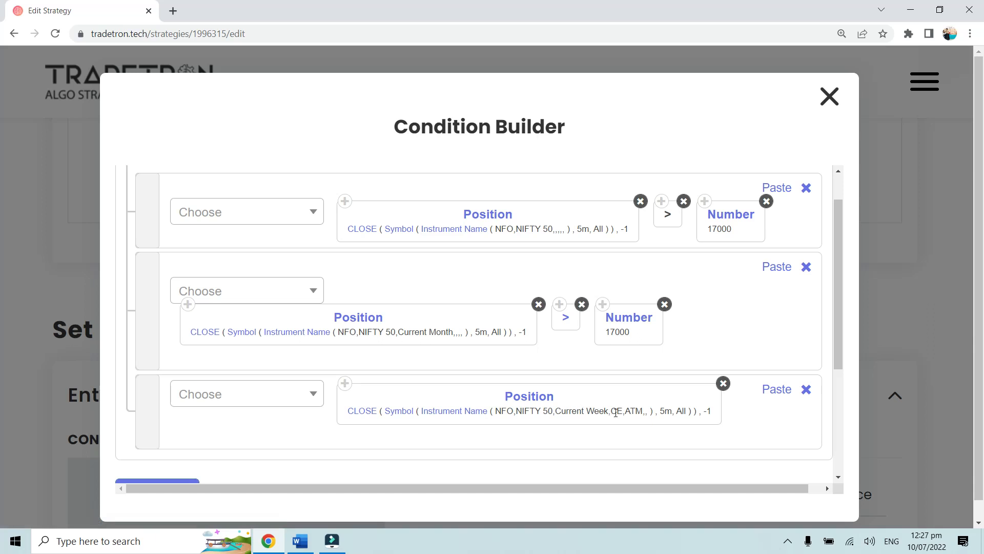
- Copy the > operator and the Number block of the second condition into the third condition
key("ctrl+plus")
scroll(572, 412, "down", 1)
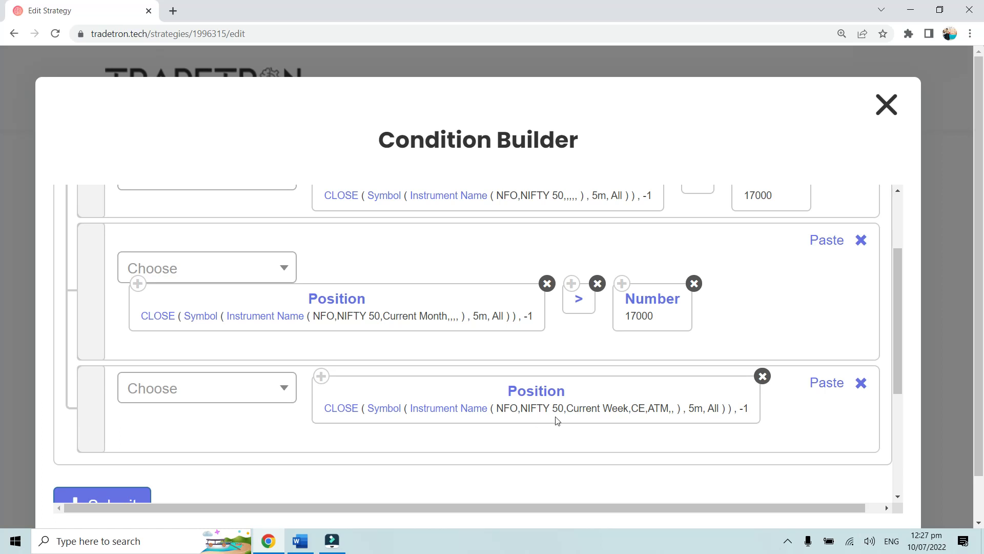
scroll(557, 420, "up", 1)
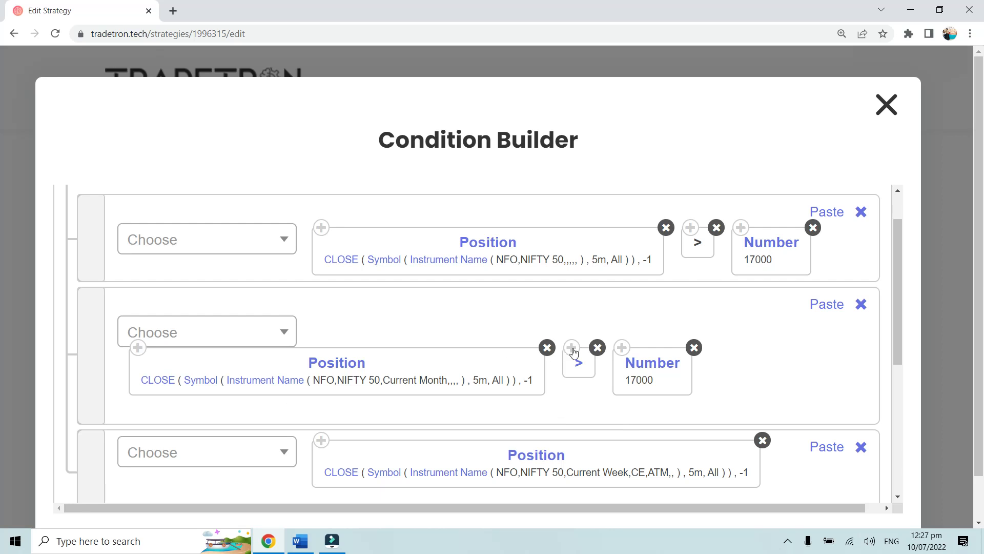
left_click(826, 447)
left_click(628, 348)
scroll(725, 369, "down", 2)
left_click(820, 382)
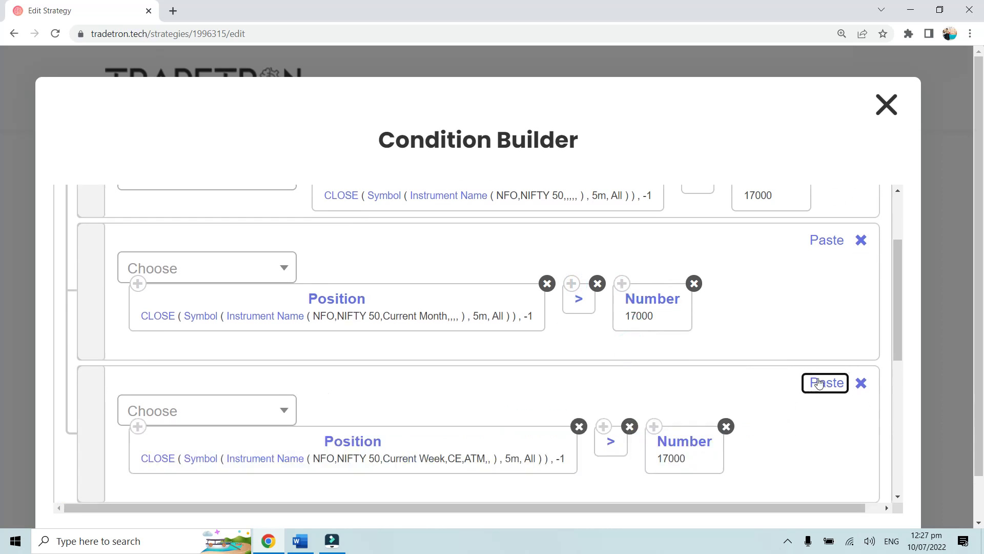
- Set the third condition's Number to 150
left_click(685, 439)
double_click(342, 303)
type("150")
scroll(570, 395, "down", 3)
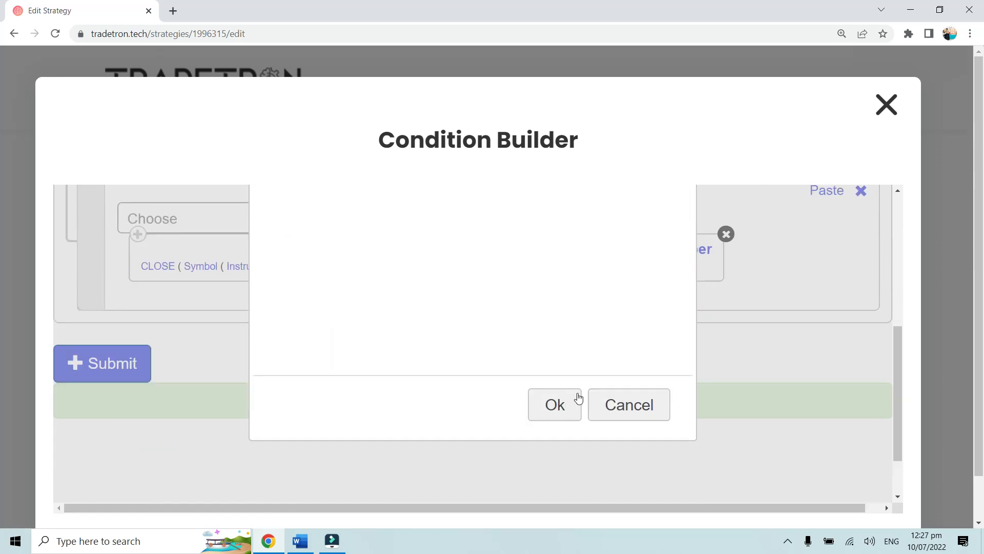
left_click(561, 409)
scroll(262, 346, "up", 2)
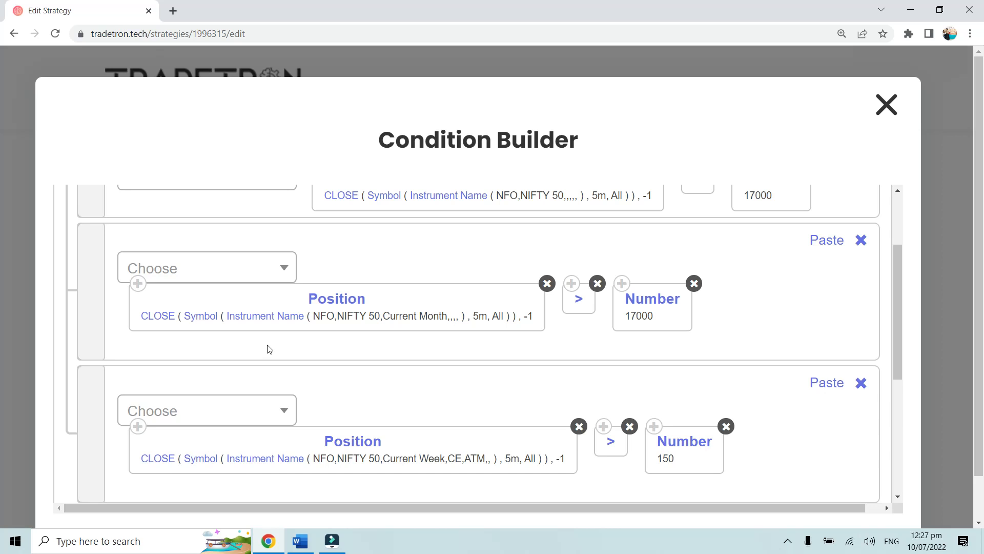
- Reopen the third condition's Instrument Name and try +/- n Steps (ATM) values of 2 and -2 with the CE option
scroll(323, 391, "down", 2)
scroll(356, 395, "up", 1)
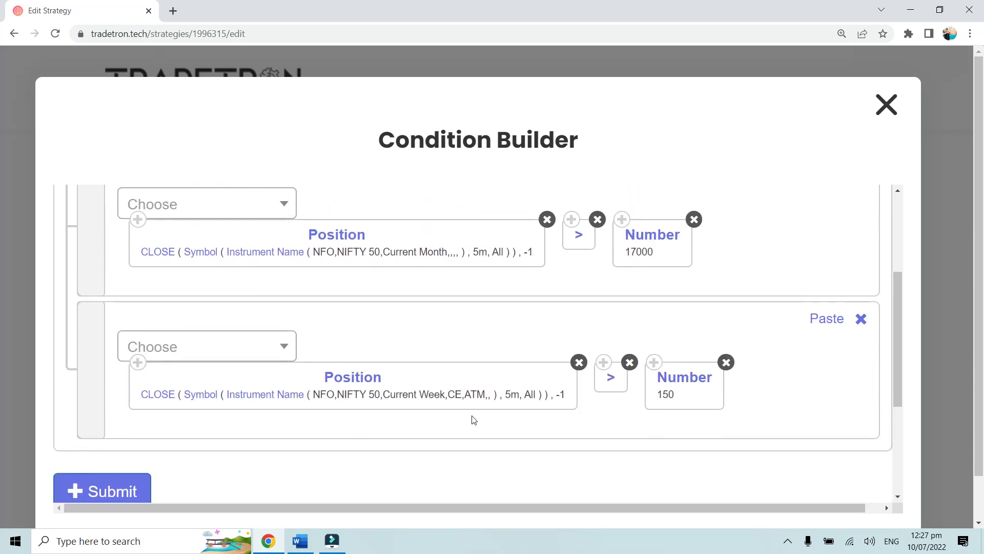
scroll(472, 420, "up", 3)
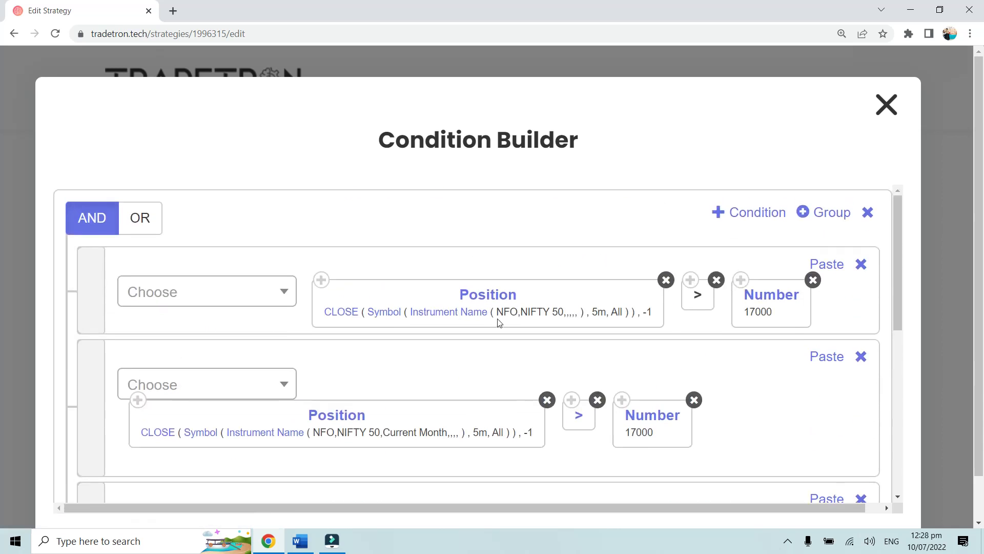
scroll(450, 408, "down", 1)
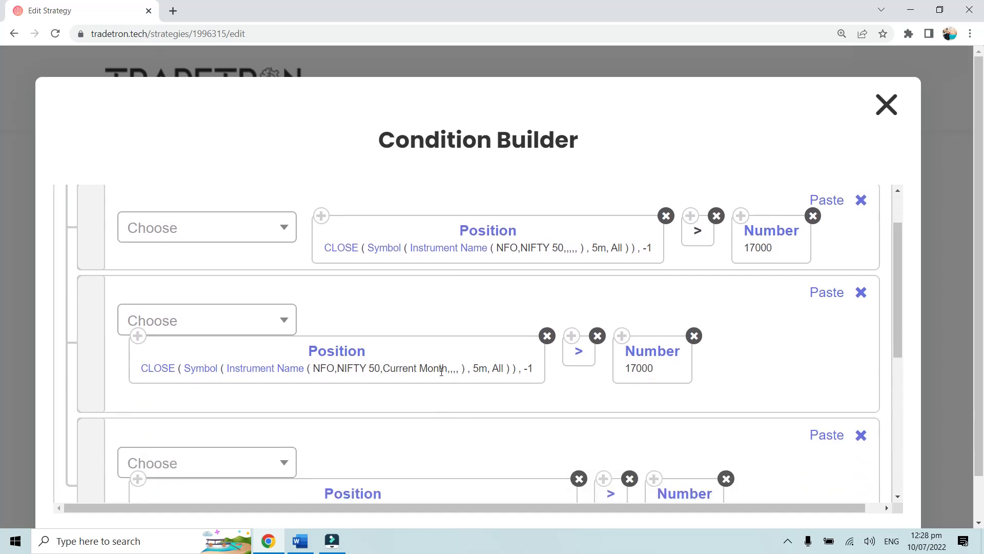
scroll(461, 373, "down", 2)
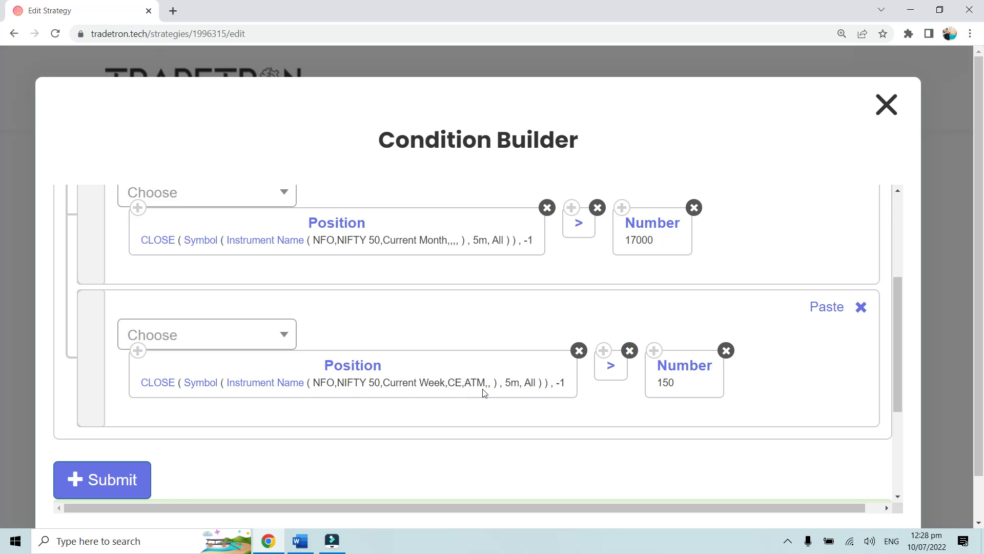
left_click(291, 390)
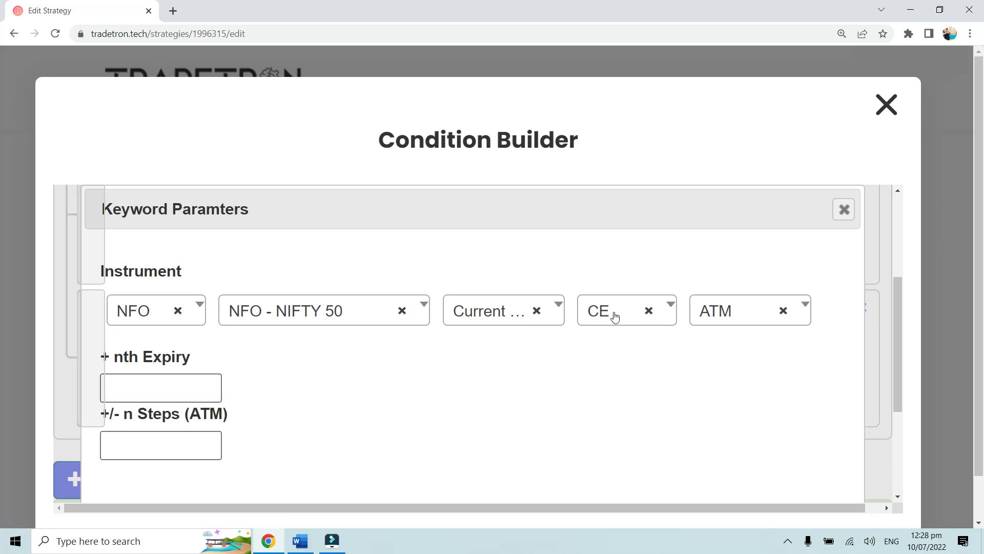
left_click(614, 316)
left_click(614, 312)
left_click(132, 443)
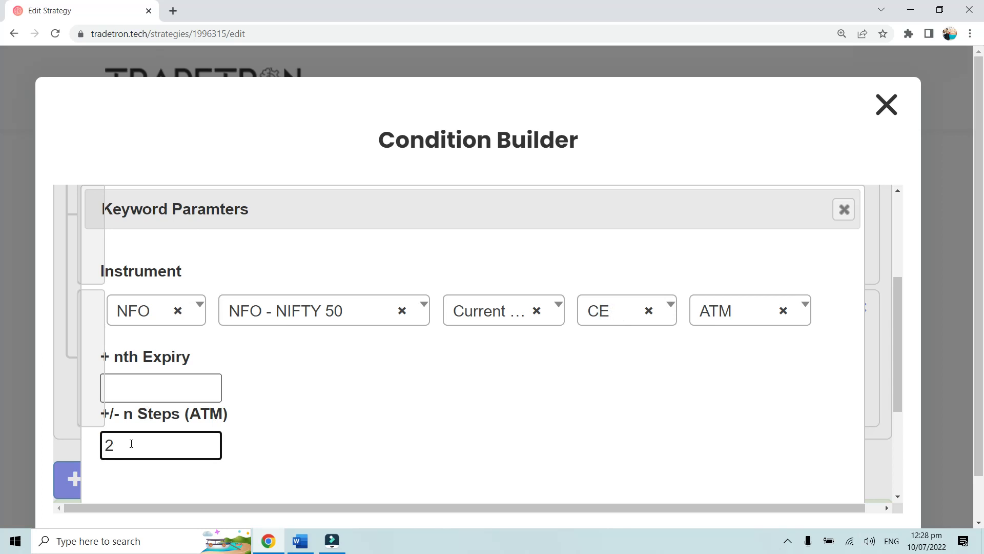
key("BackSpace")
type("-2")
- Try the PE option type for the third condition's instrument with +/- n Steps (ATM) values of 2 and -2
left_click(614, 324)
left_click(608, 423)
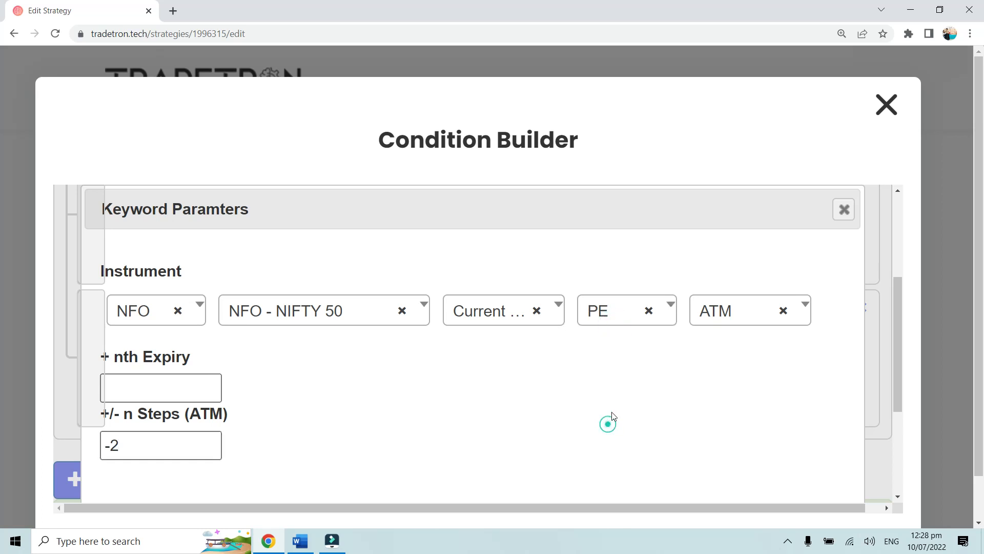
left_click(615, 376)
left_click_drag(162, 451, 97, 455)
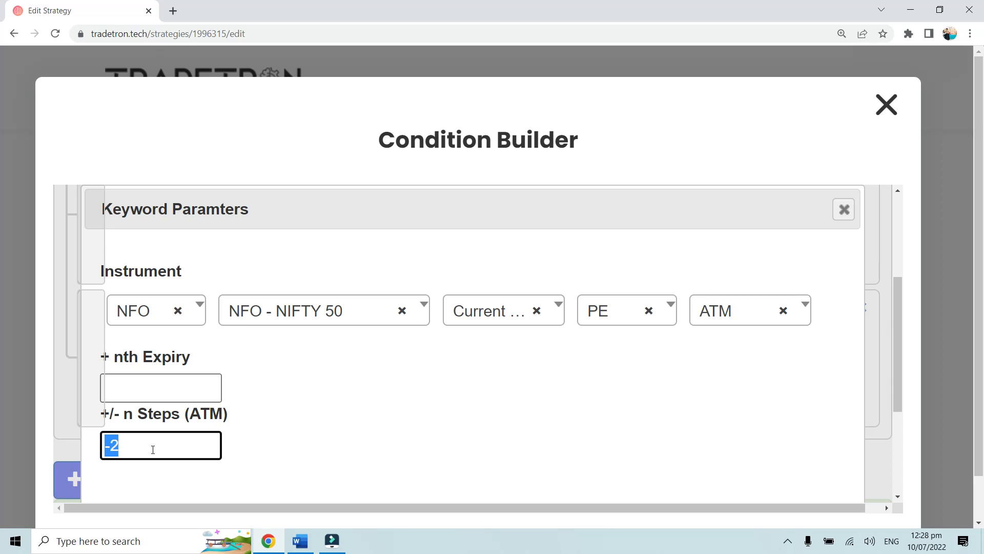
type("2")
left_click_drag(153, 449, 93, 452)
type("-2")
left_click(494, 453)
scroll(493, 453, "down", 1)
scroll(496, 449, "up", 1)
- Switch the option type back to CE and discard the edits to the third condition's instrument
left_click(615, 313)
left_click(605, 391)
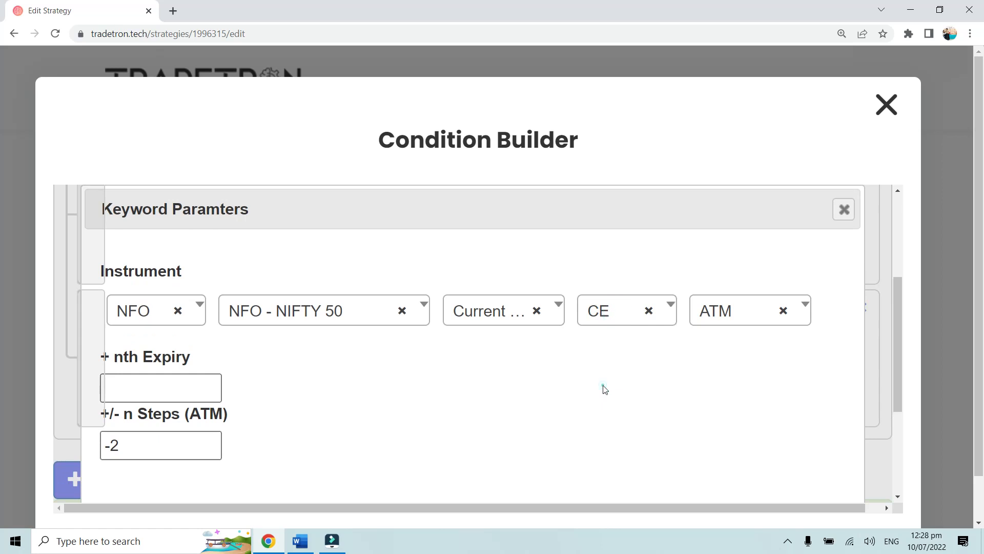
scroll(605, 380, "down", 4)
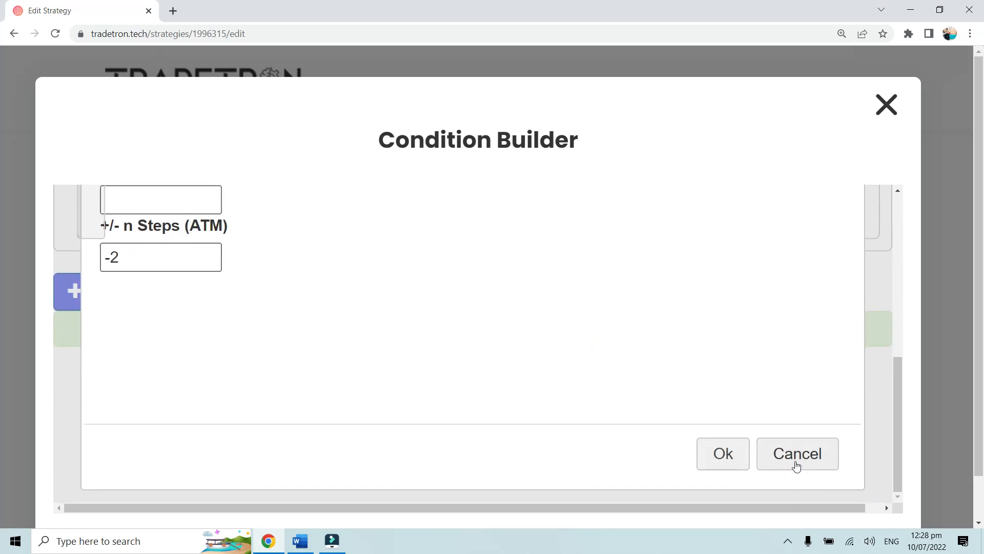
left_click(796, 465)
- Delete the third condition and the second condition, keeping only the Nifty spot condition
scroll(573, 359, "up", 5)
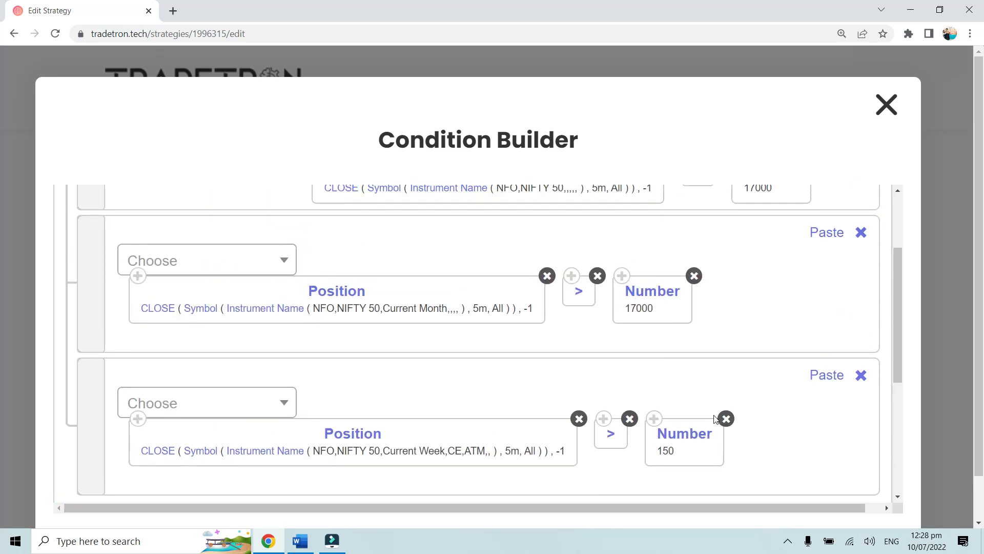
left_click(861, 377)
scroll(841, 387, "up", 3)
left_click(860, 358)
- Check the agenda in Word, return to the browser and change the remaining condition's instrument to NFO - NIFTY BANK
key("alt+Tab")
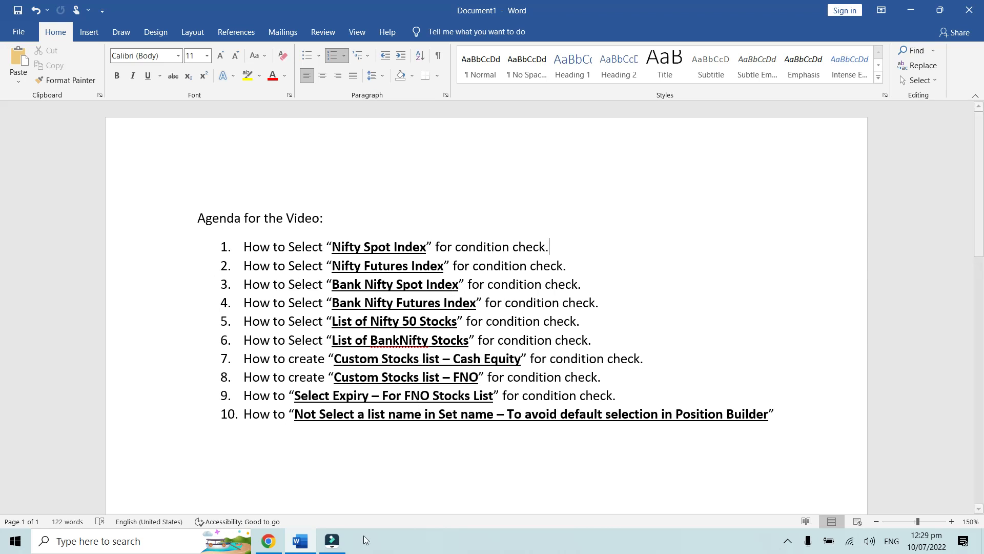
left_click(318, 544)
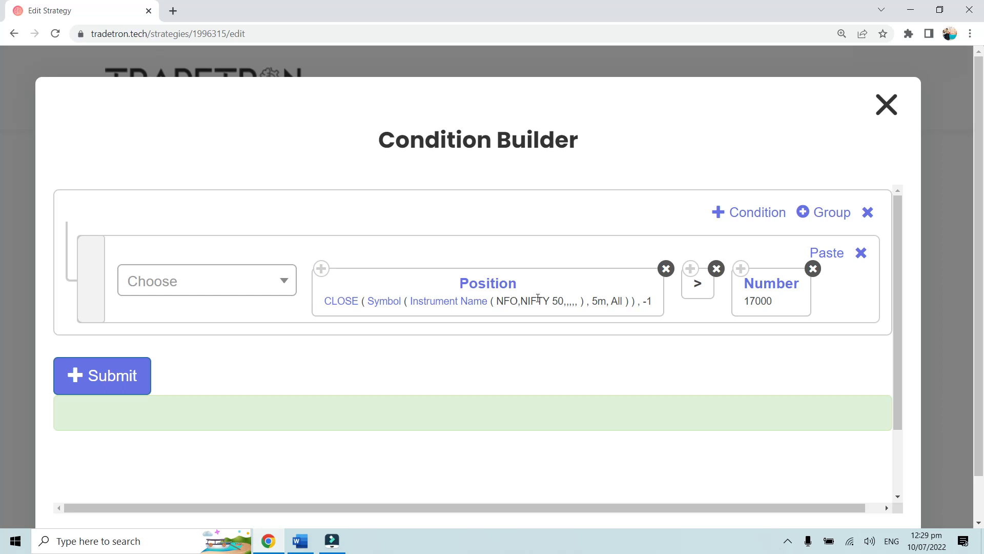
left_click(449, 302)
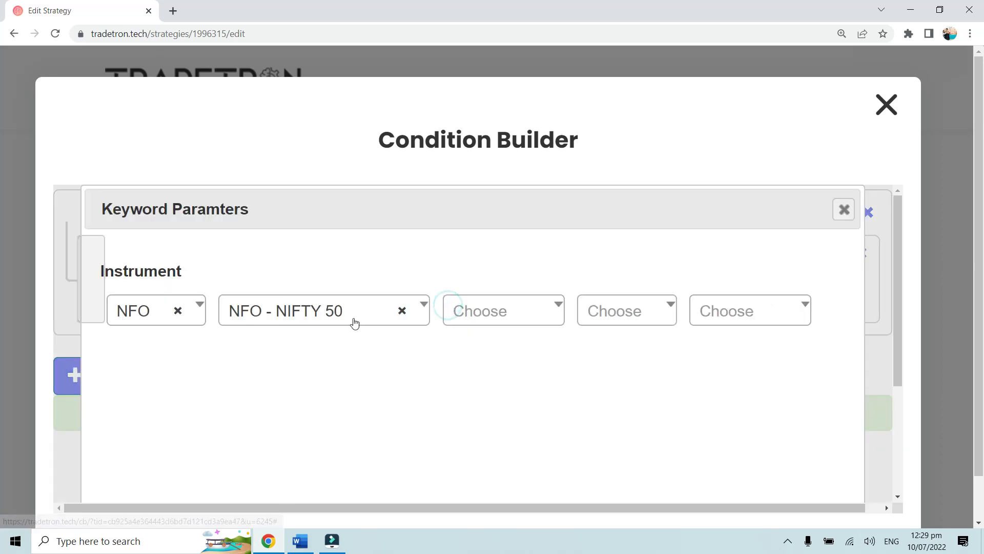
left_click(310, 321)
scroll(338, 418, "down", 1)
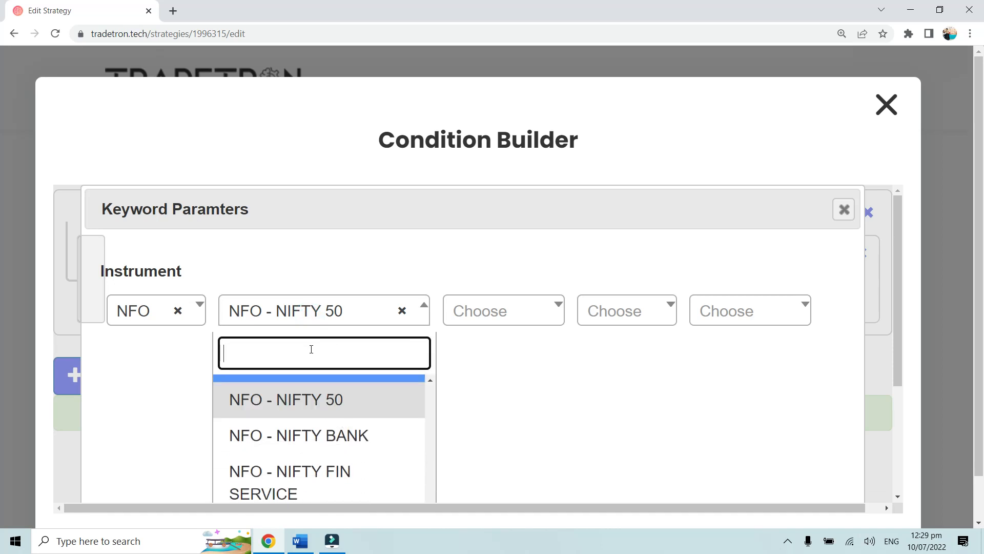
left_click(311, 433)
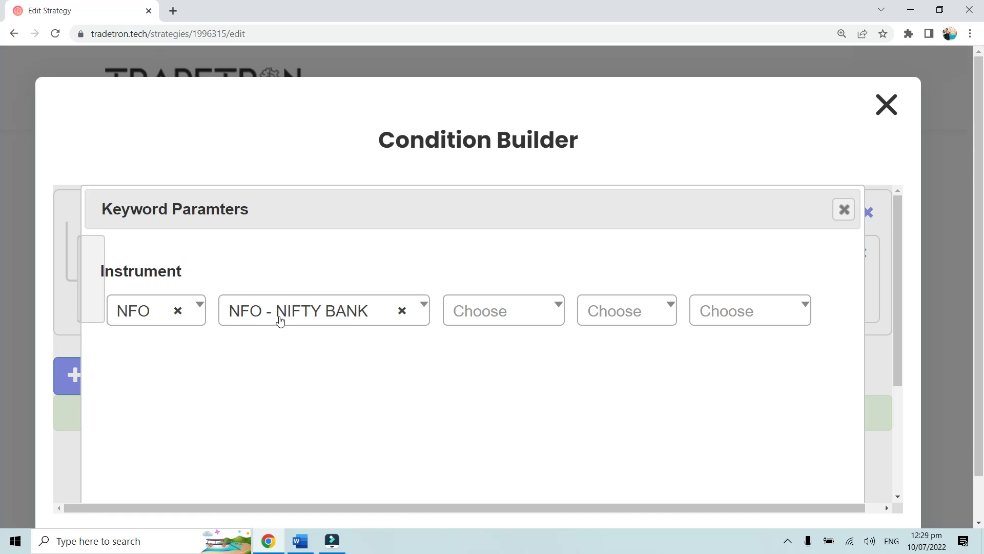
scroll(513, 375, "down", 2)
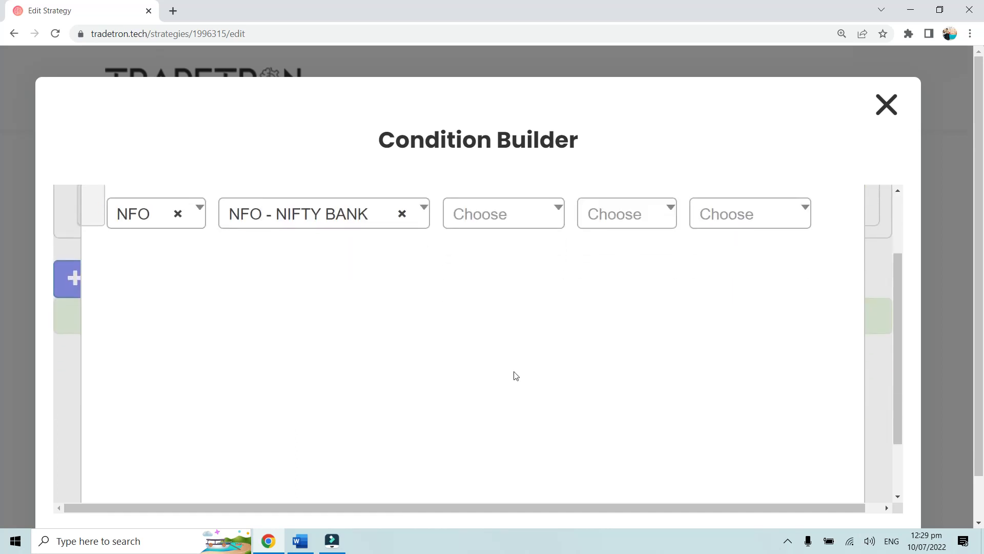
scroll(515, 375, "down", 3)
left_click(710, 460)
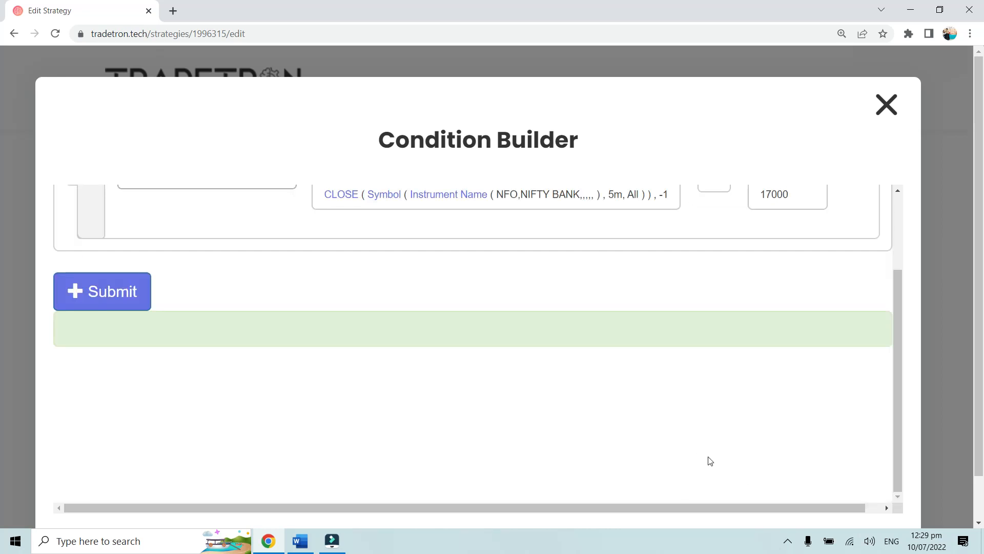
scroll(537, 395, "up", 2)
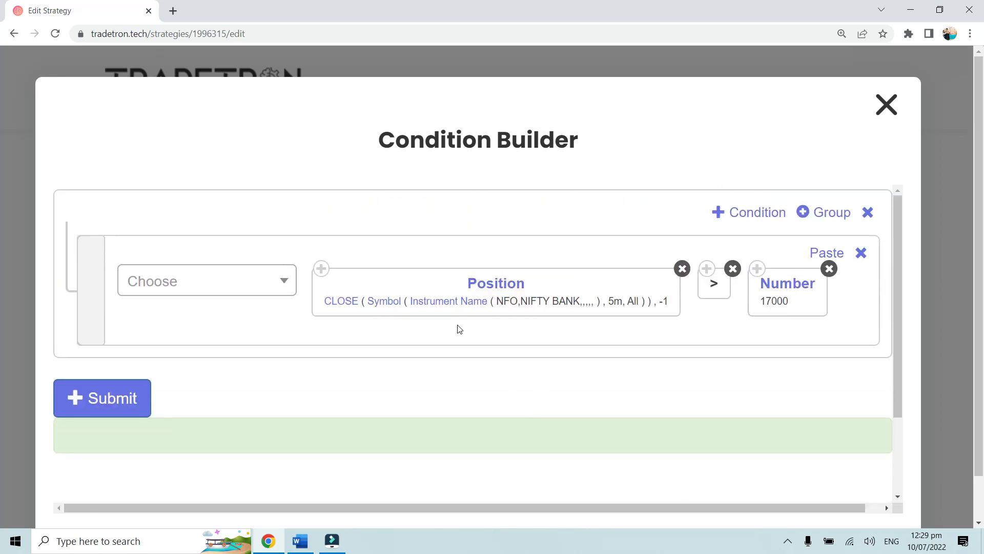
- Set the number that the NIFTY BANK spot condition's close is compared with to 35000
left_click(795, 289)
left_click_drag(403, 297, 277, 303)
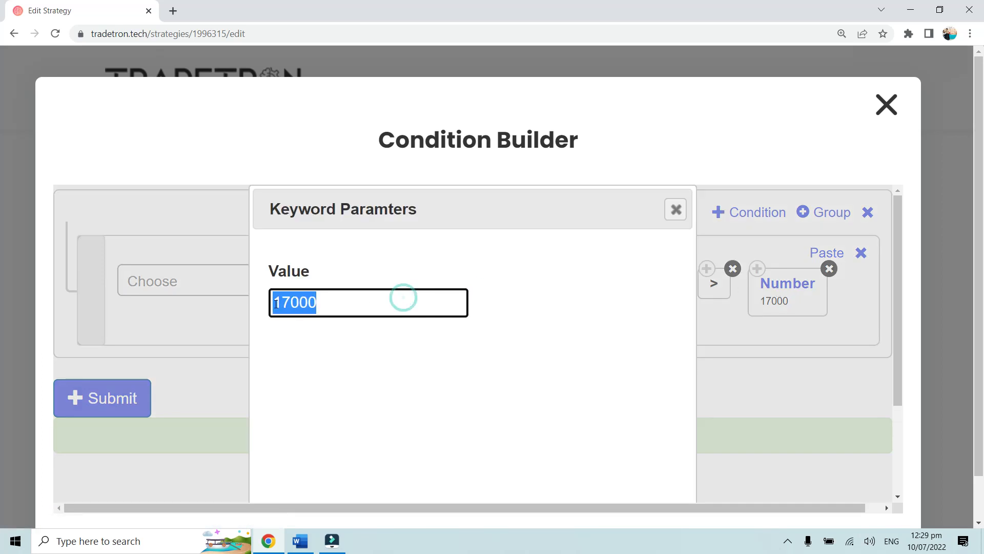
type("2535000")
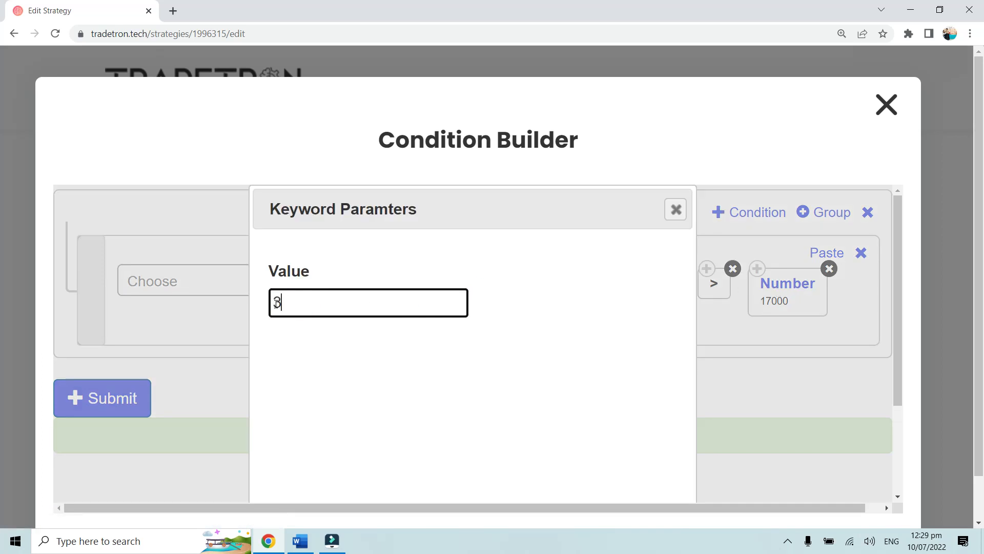
scroll(445, 378, "down", 1)
scroll(444, 379, "down", 1)
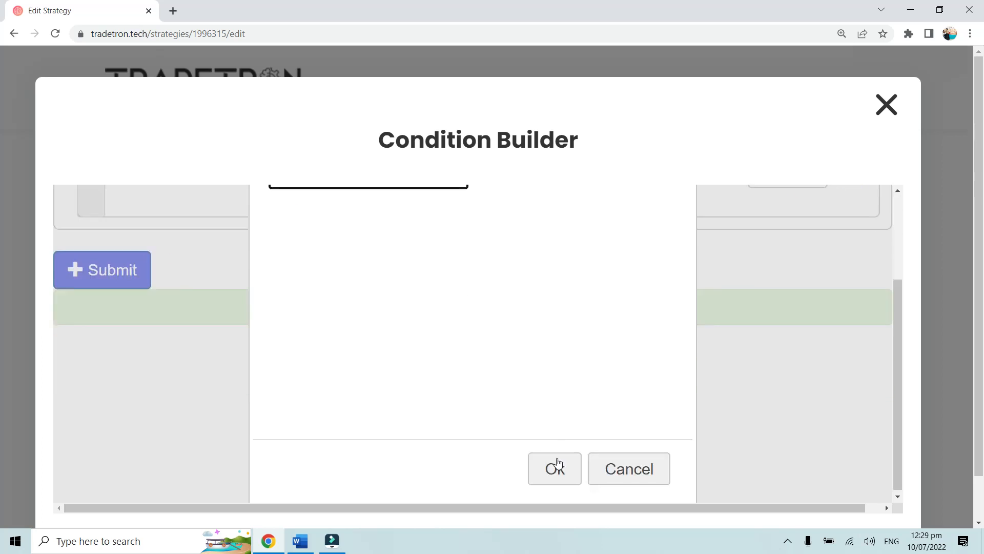
left_click(556, 464)
scroll(552, 347, "up", 2)
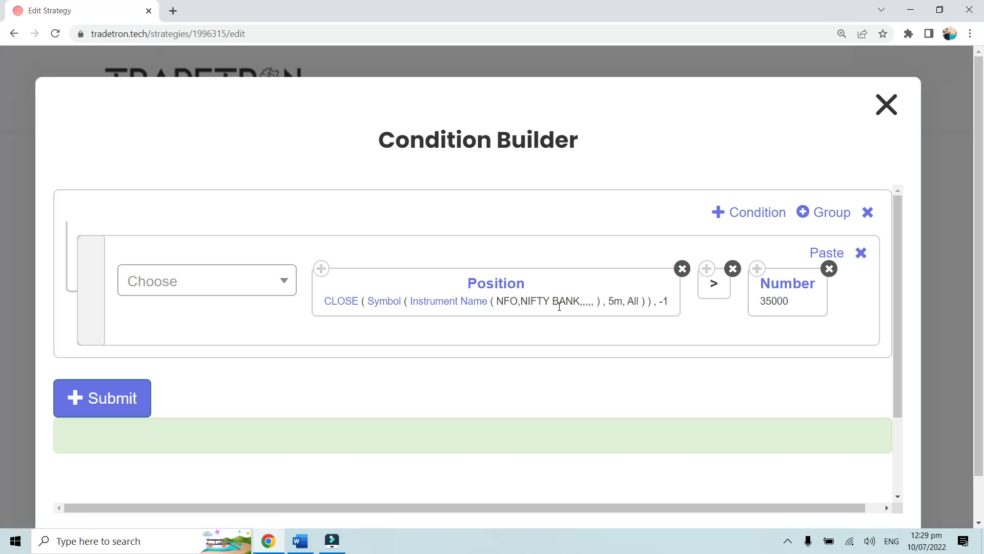
key("ctrl+minus")
key("ctrl+plus")
- Add a second condition and copy the first condition's Position, > and Number blocks into it
left_click(764, 212)
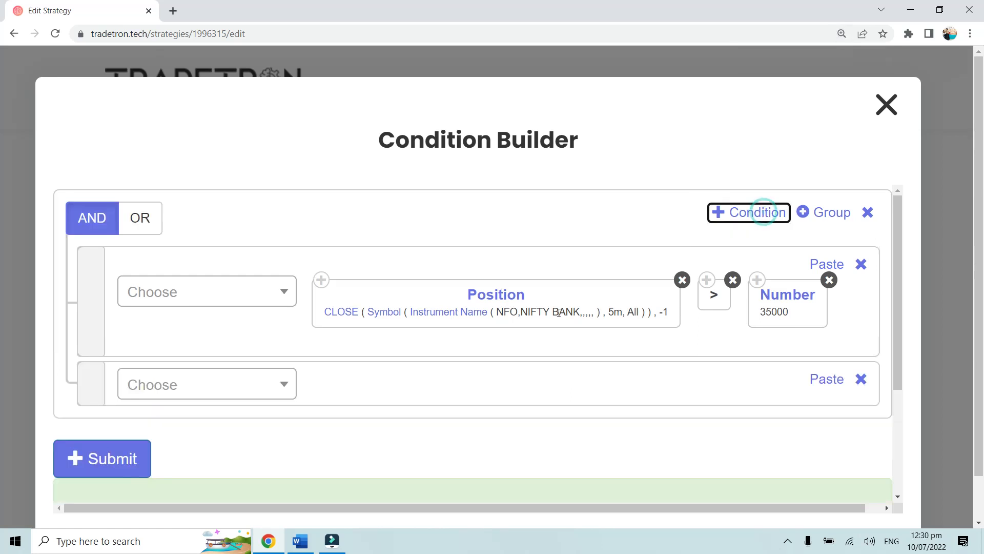
left_click(321, 280)
left_click(834, 382)
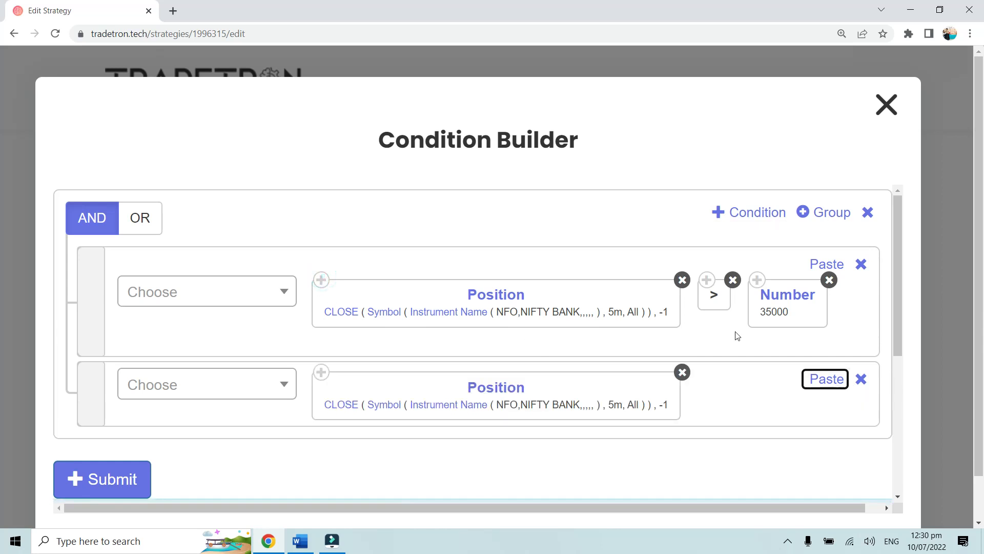
left_click(708, 280)
left_click(825, 380)
left_click(758, 280)
left_click(824, 382)
scroll(442, 420, "down", 1)
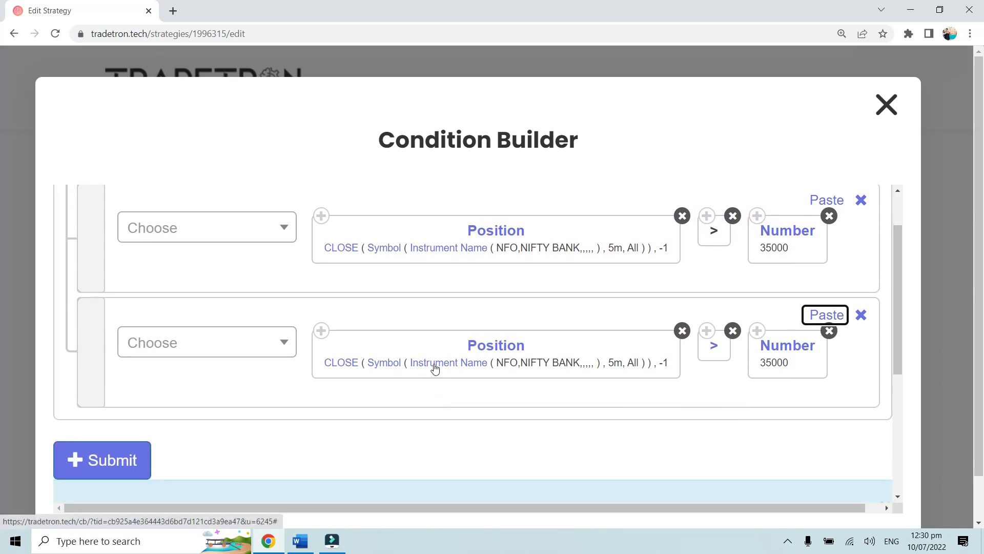
- Set the expiry of the second condition's NIFTY BANK instrument to Current Month to select the futures contract
left_click(433, 364)
left_click(505, 308)
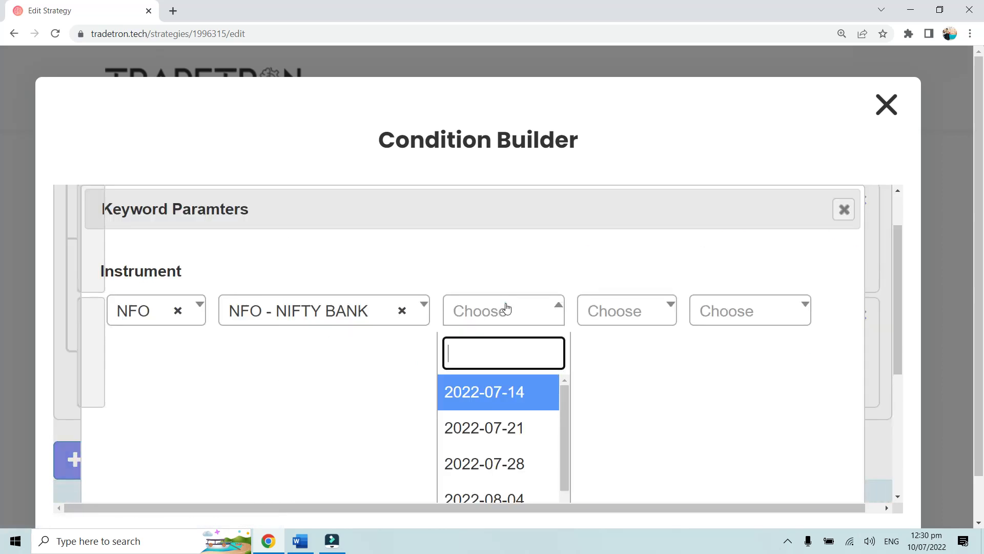
left_click_drag(564, 399, 581, 496)
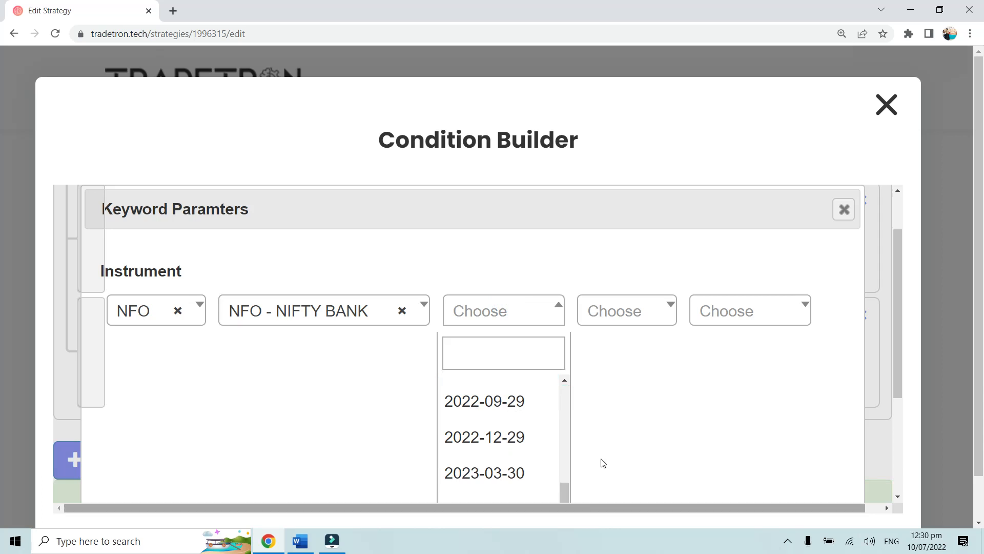
scroll(590, 441, "down", 3)
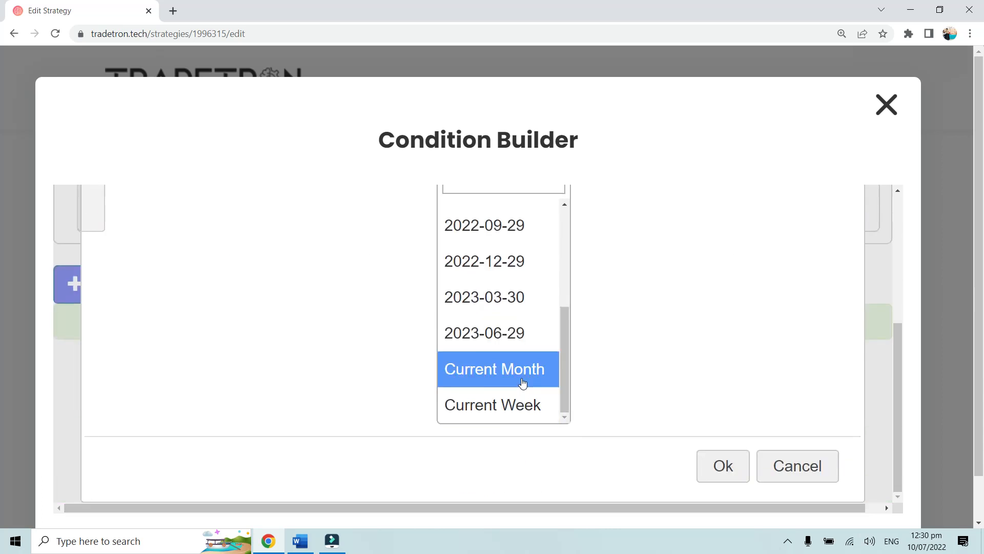
left_click(463, 377)
scroll(666, 426, "down", 4)
left_click(714, 483)
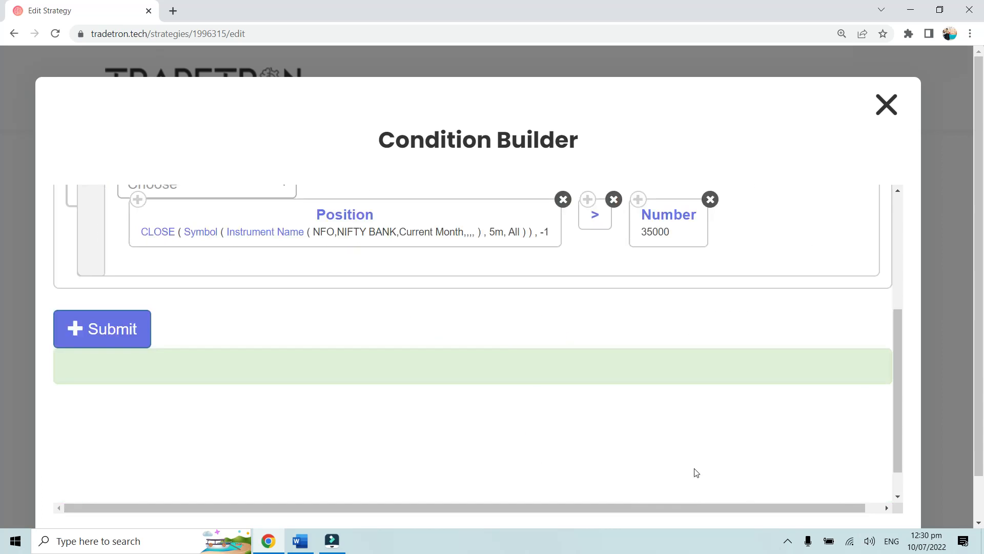
scroll(504, 363, "up", 3)
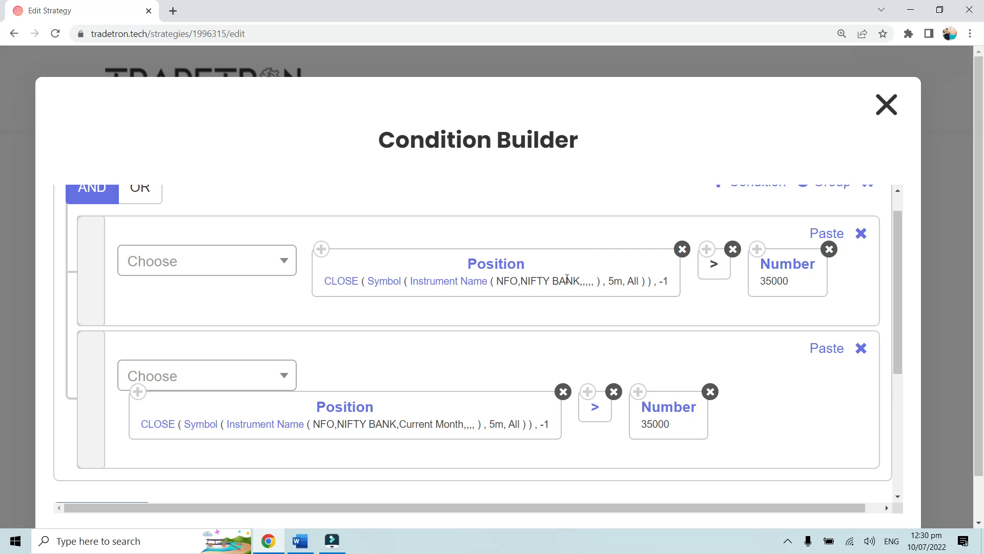
- Add a third condition and copy the Current Month Position block from the second condition into it
scroll(573, 335, "down", 1)
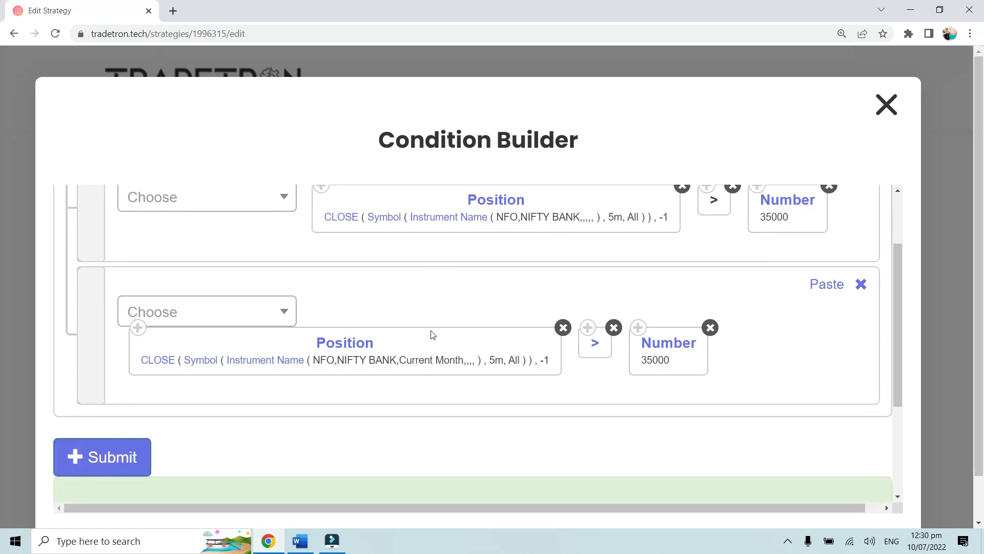
scroll(432, 335, "down", 1)
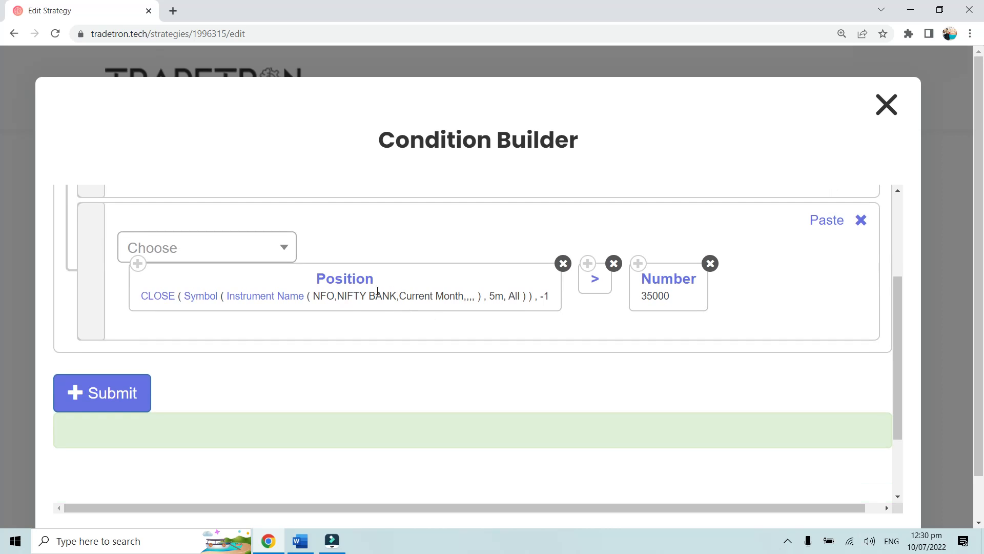
scroll(372, 292, "up", 3)
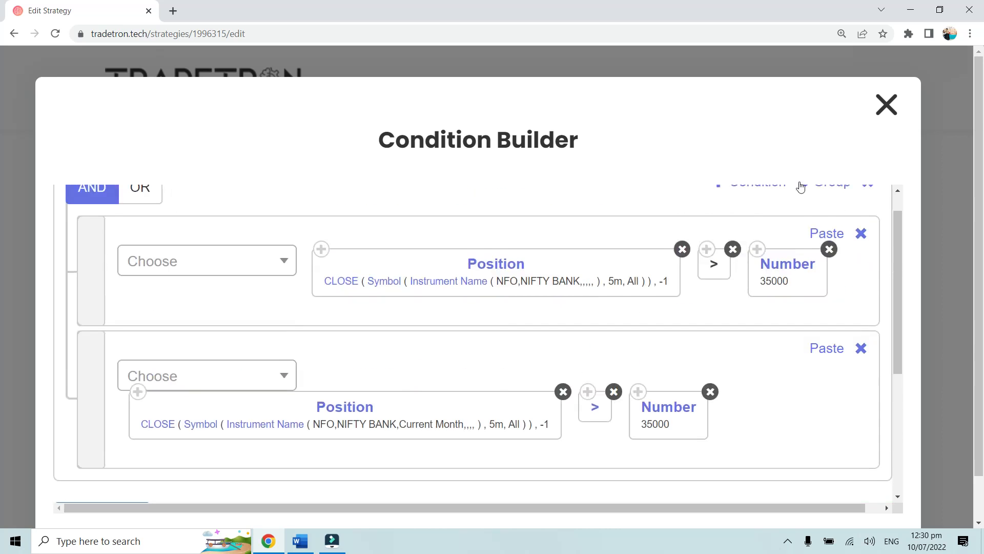
left_click(748, 219)
scroll(338, 301, "down", 3)
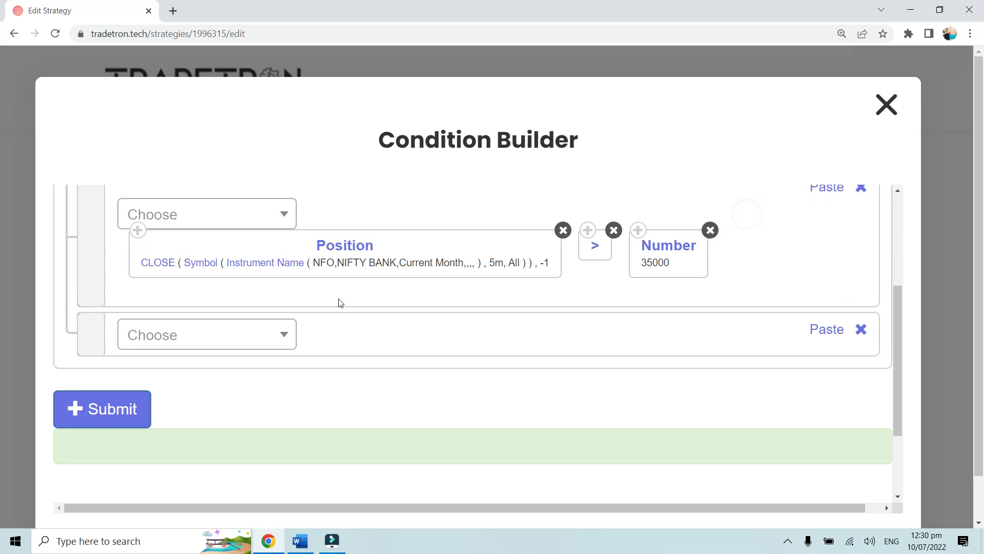
left_click(139, 232)
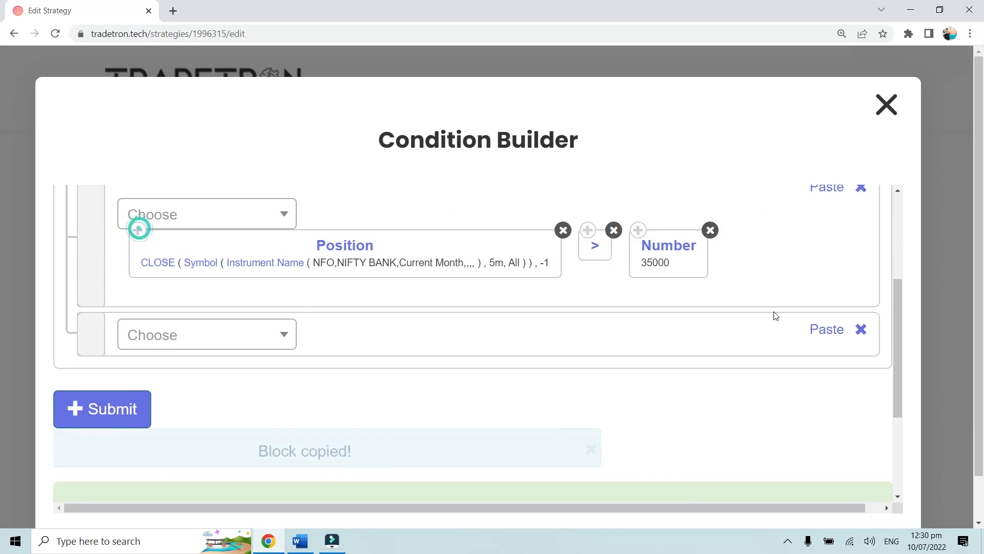
left_click(823, 329)
- Change the expiry of the third condition's NIFTY BANK instrument to Current Week
left_click(458, 359)
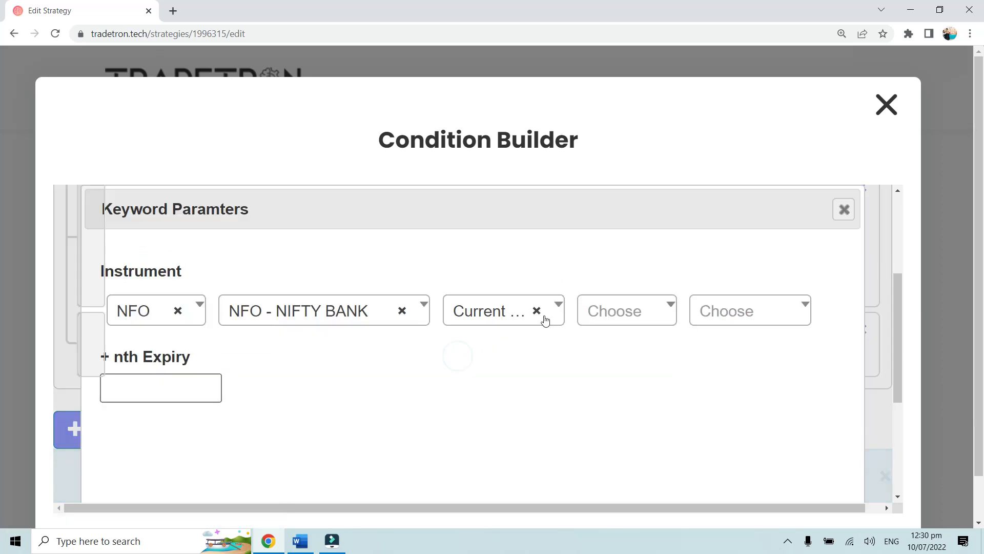
left_click(558, 311)
scroll(553, 384, "down", 3)
left_click(534, 397)
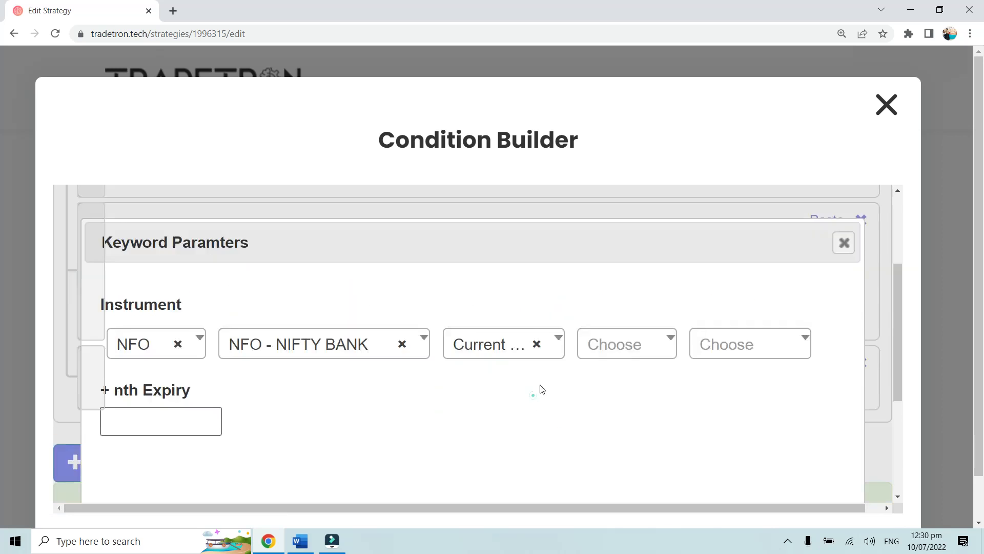
scroll(637, 309, "up", 2)
scroll(636, 359, "down", 1)
scroll(636, 369, "down", 2)
- Set the third condition's instrument to option type CE with strike ATM
left_click(619, 286)
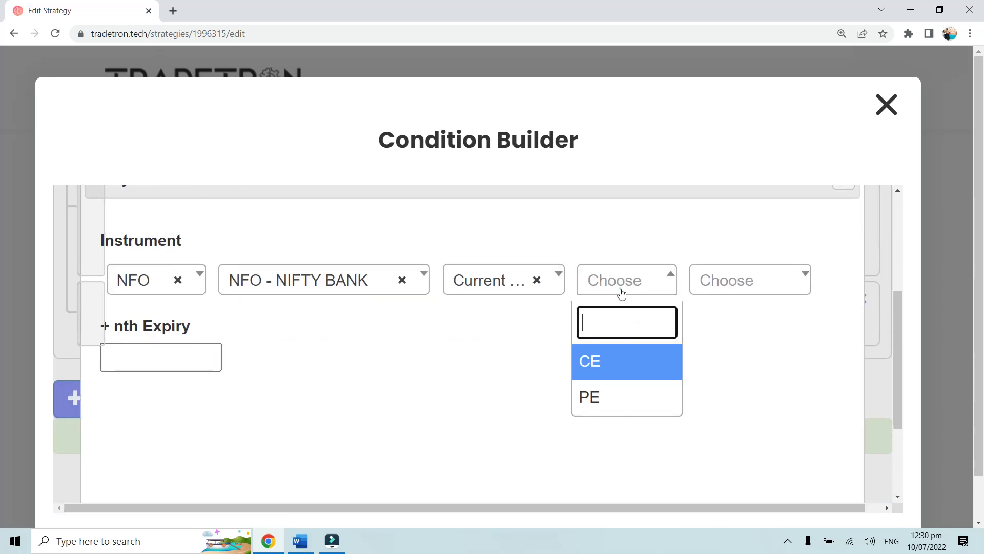
left_click(620, 370)
left_click(699, 280)
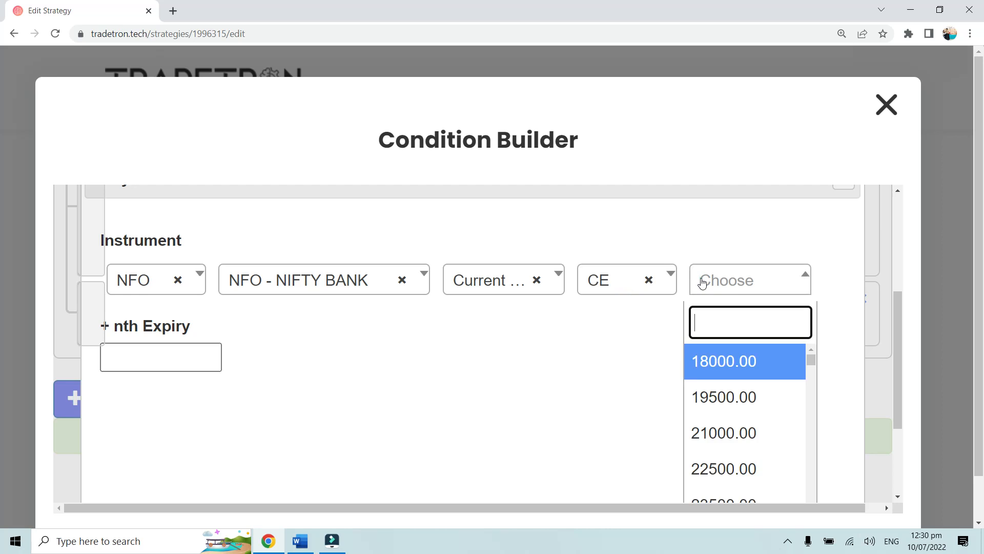
scroll(723, 326, "down", 3)
left_click_drag(812, 216, 807, 429)
left_click(744, 410)
scroll(492, 367, "down", 2)
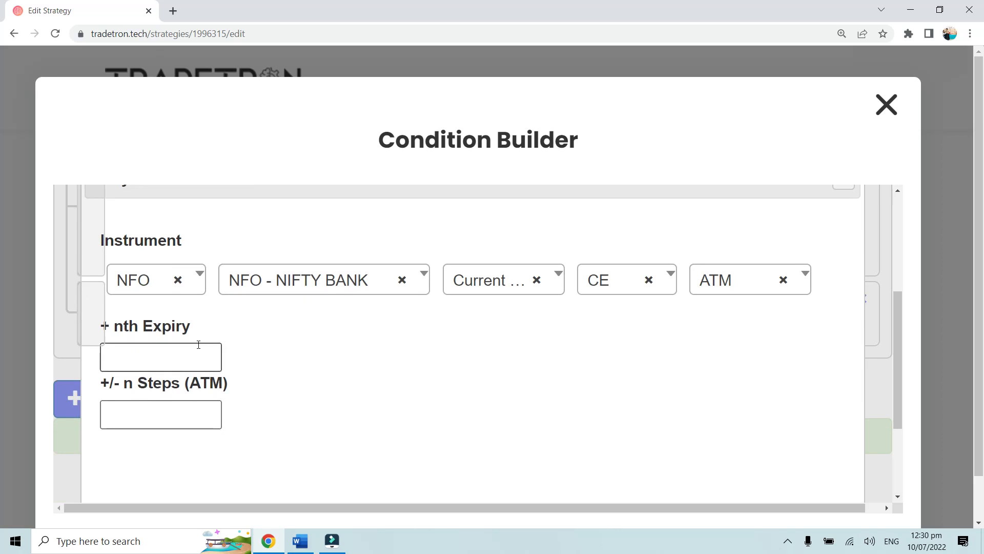
- Leave the + nth Expiry and +/- n Steps (ATM) values blank and apply the third condition's instrument settings
left_click(151, 356)
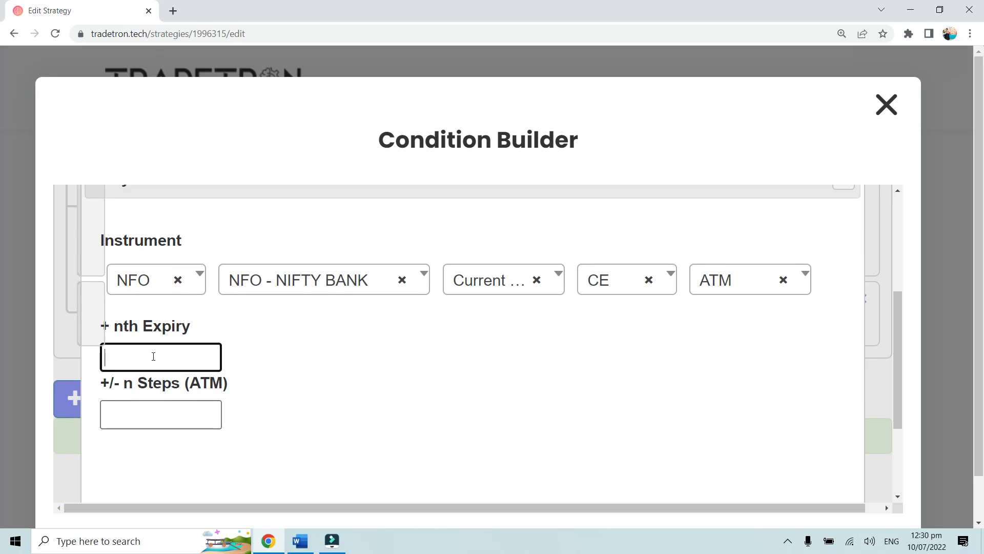
left_click(159, 405)
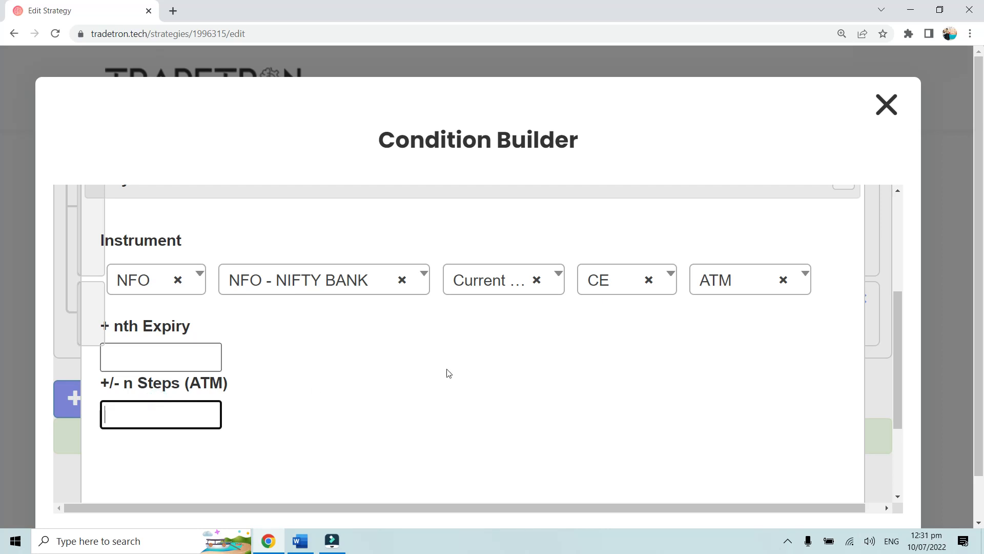
scroll(449, 373, "down", 1)
scroll(547, 381, "down", 2)
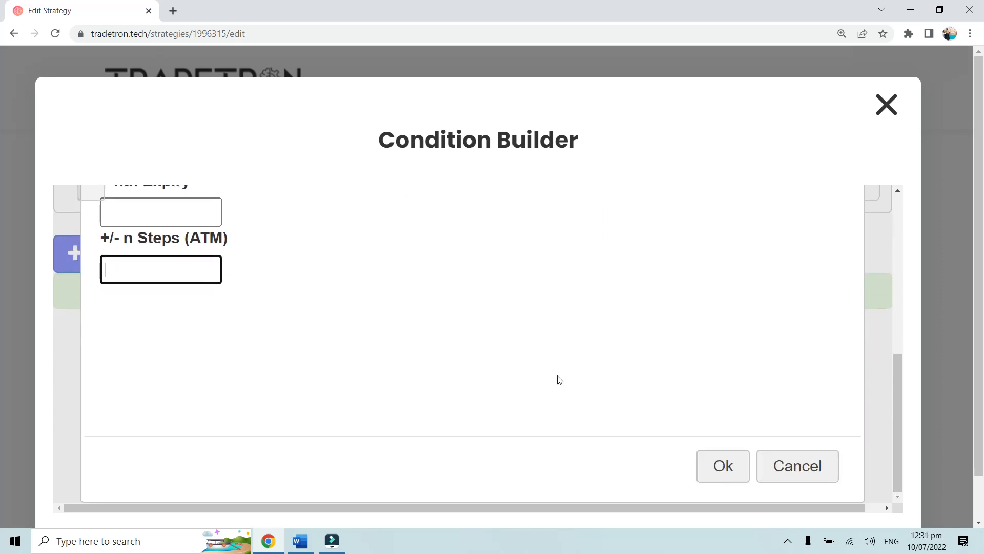
left_click(714, 466)
scroll(631, 359, "up", 3)
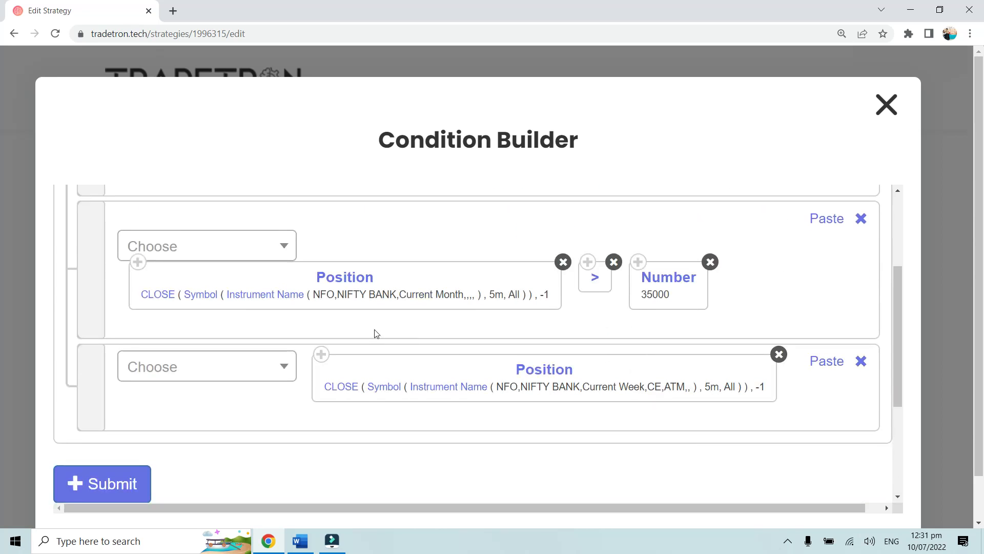
- Delete the second and third conditions, keeping only the NIFTY BANK spot condition
scroll(373, 324, "up", 2)
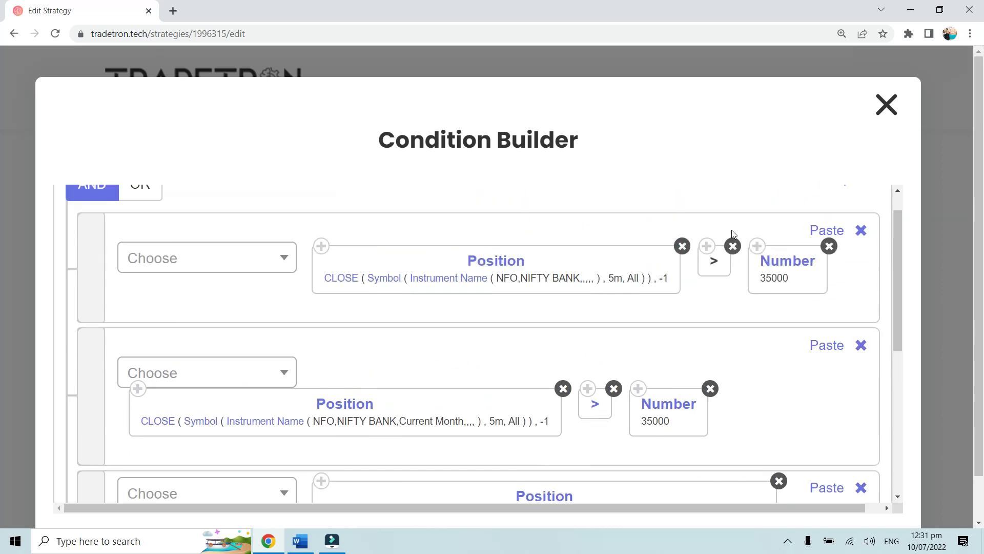
left_click(857, 313)
left_click(862, 318)
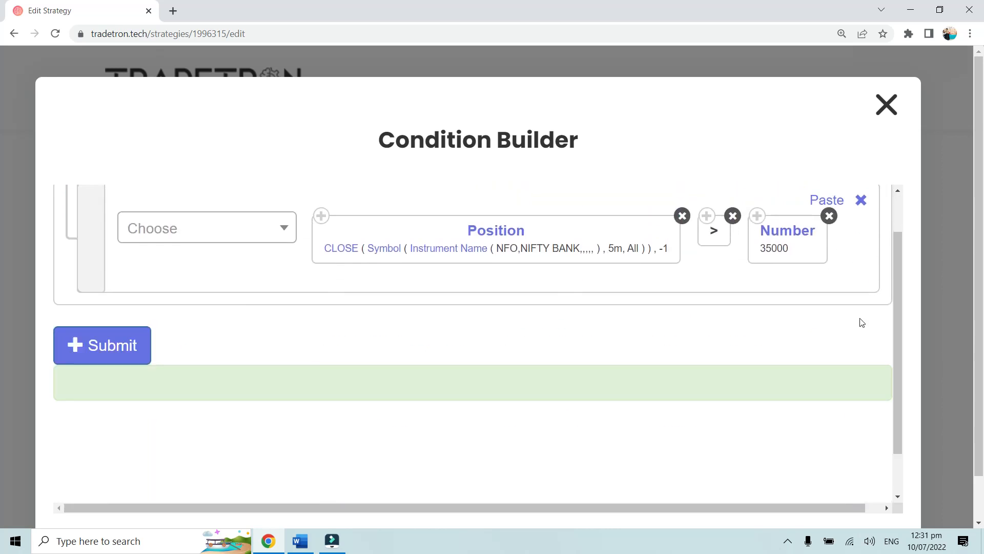
- Switch to Word to review the remaining agenda items on Nifty 50 and BankNifty stock lists, and return to the browser
left_click(300, 541)
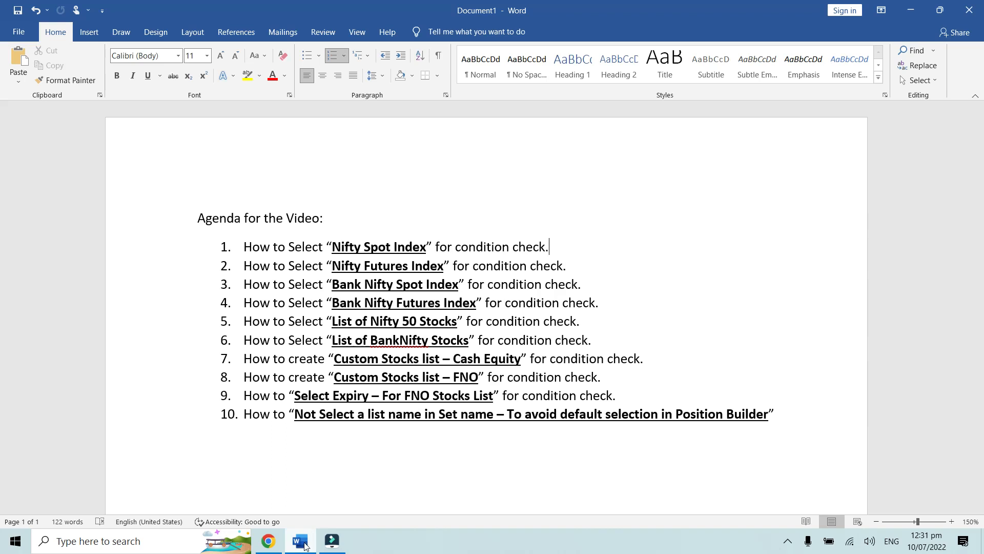
mouse_move(274, 543)
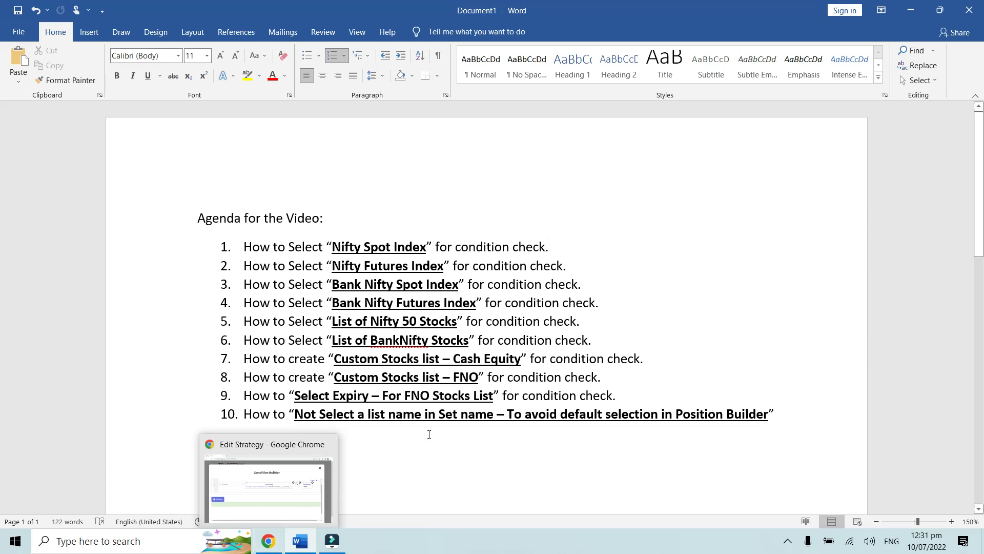
left_click(620, 301)
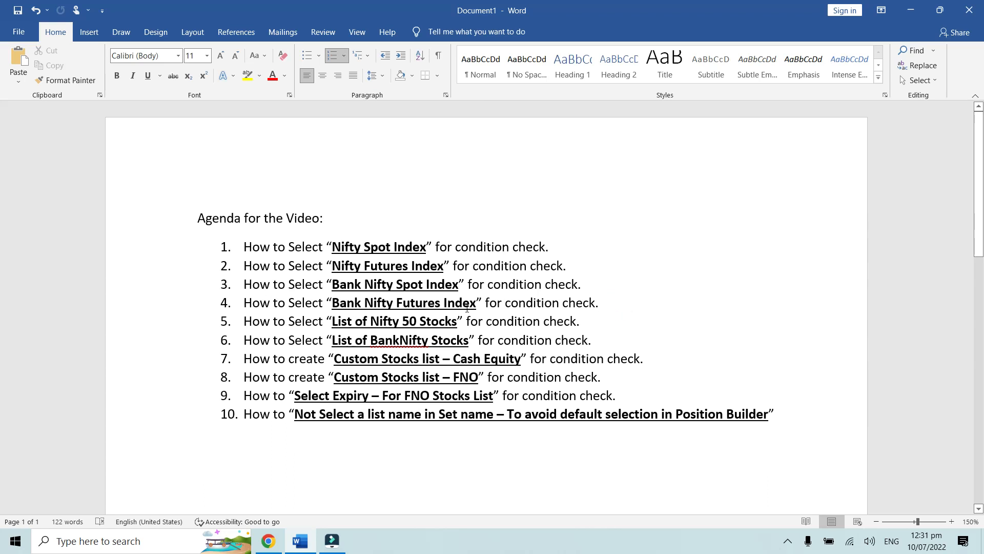
left_click(605, 329)
left_click(280, 545)
left_click(362, 354)
scroll(441, 355, "up", 1)
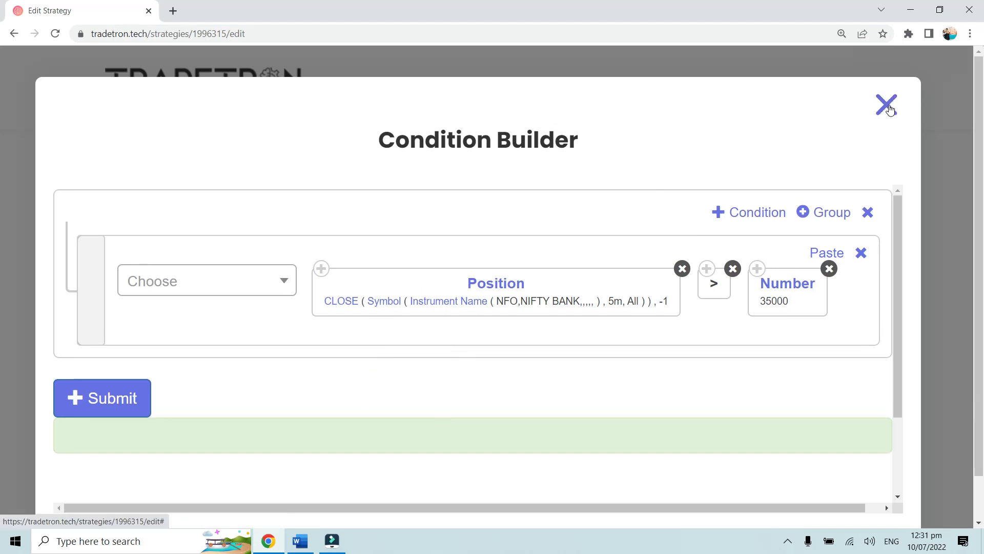
- Close the Condition Builder without submitting the NIFTY BANK condition
left_click(895, 109)
key("ctrl+minus")
key("ctrl+minus")
key("ctrl+minus")
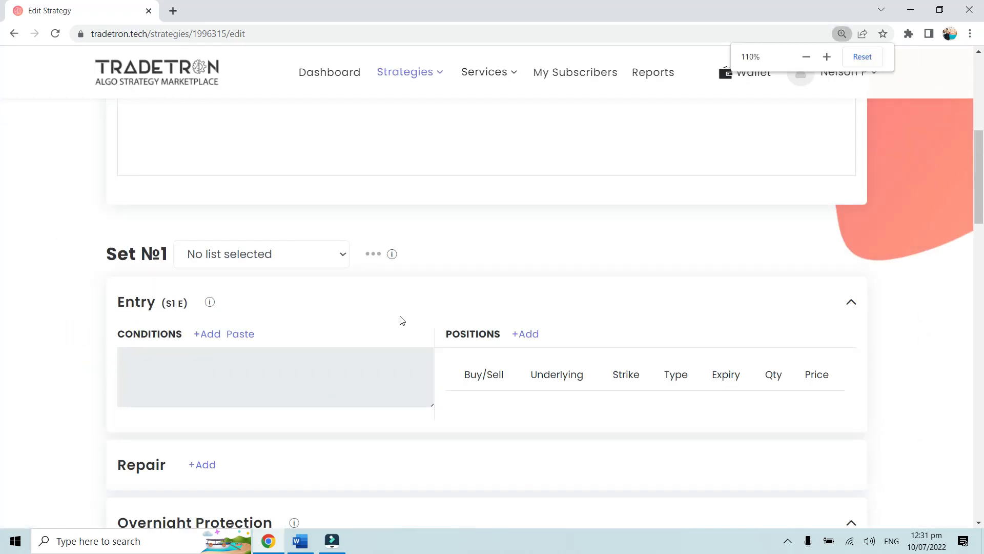
- Add a new entry condition for Set 1 and choose the Position keyword for it
left_click(208, 334)
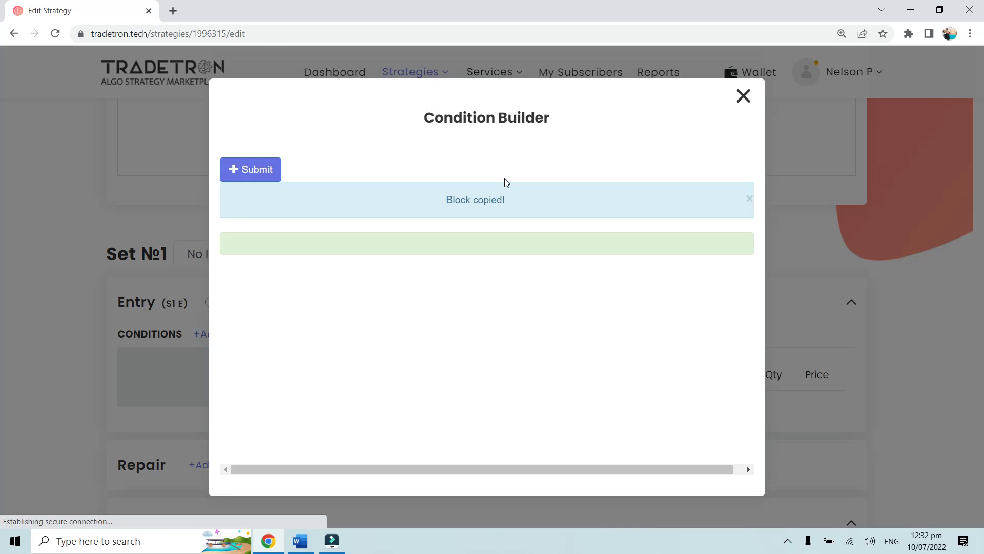
left_click(326, 195)
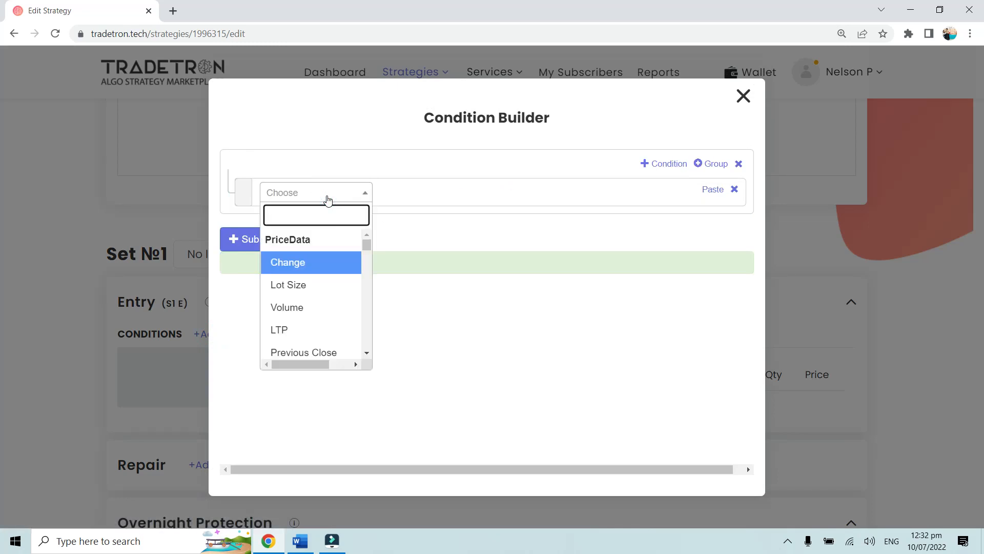
type("Position")
left_click(313, 261)
- Set the Position keyword's series to CLOSE and its position to -1, and apply the parameters
left_click(397, 243)
type("C")
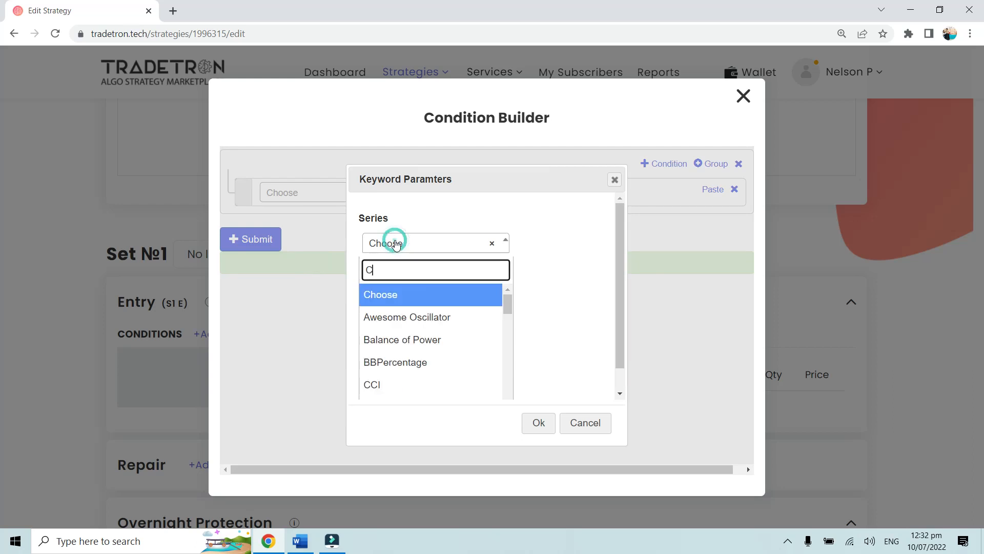
type("los")
left_click(403, 292)
left_click(402, 291)
double_click(398, 291)
type("-1")
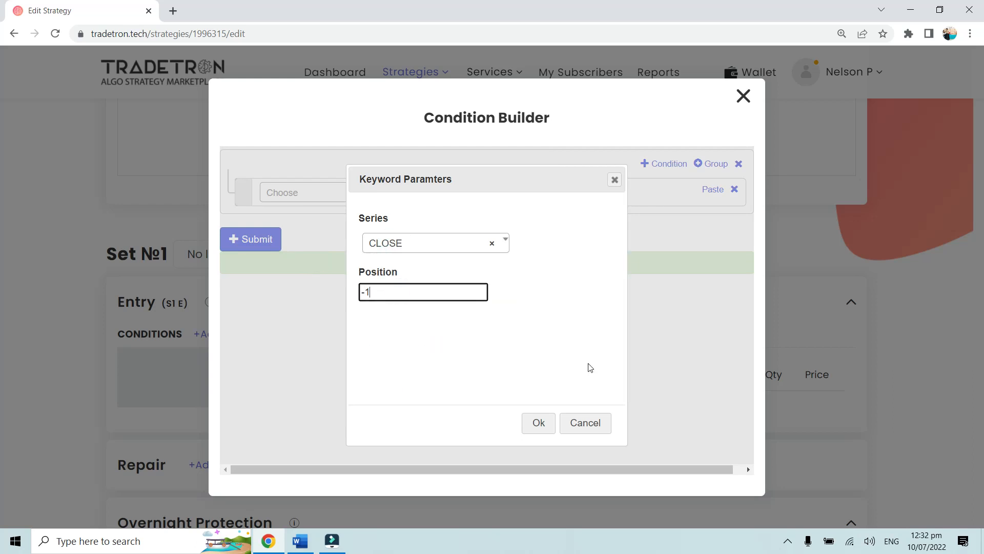
left_click(542, 429)
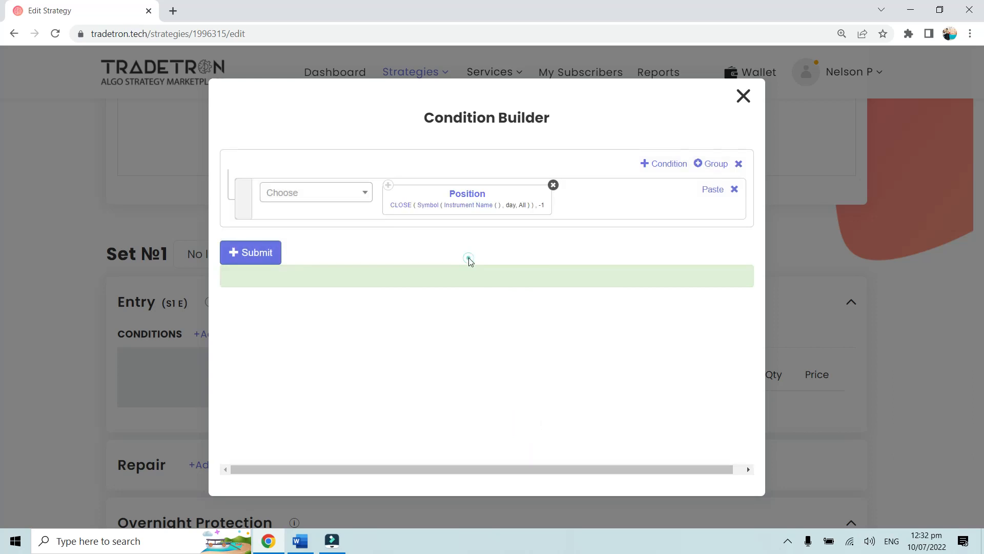
- Set the candle type of the condition's Symbol to 5m and apply it
key("ctrl+plus")
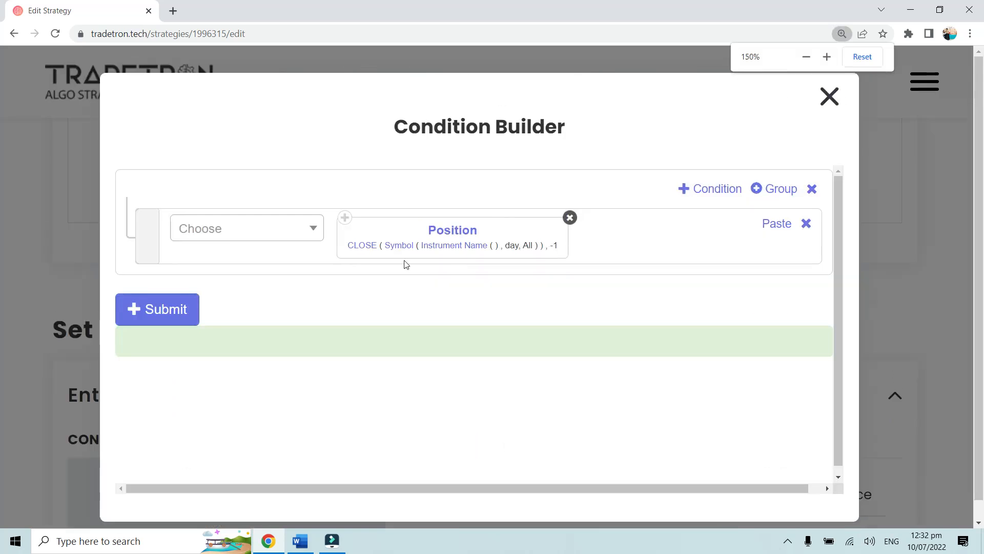
left_click(436, 298)
left_click(391, 242)
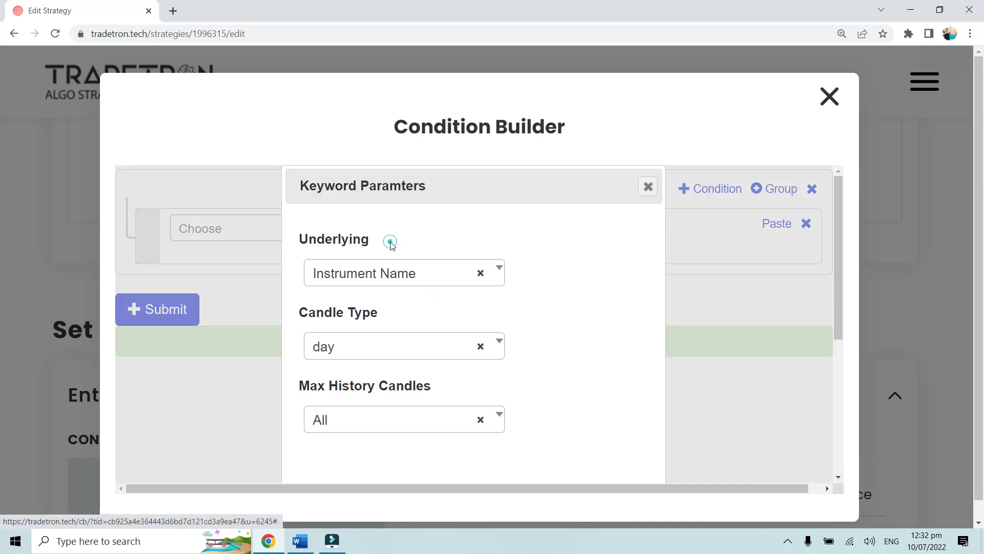
left_click(337, 344)
type("5")
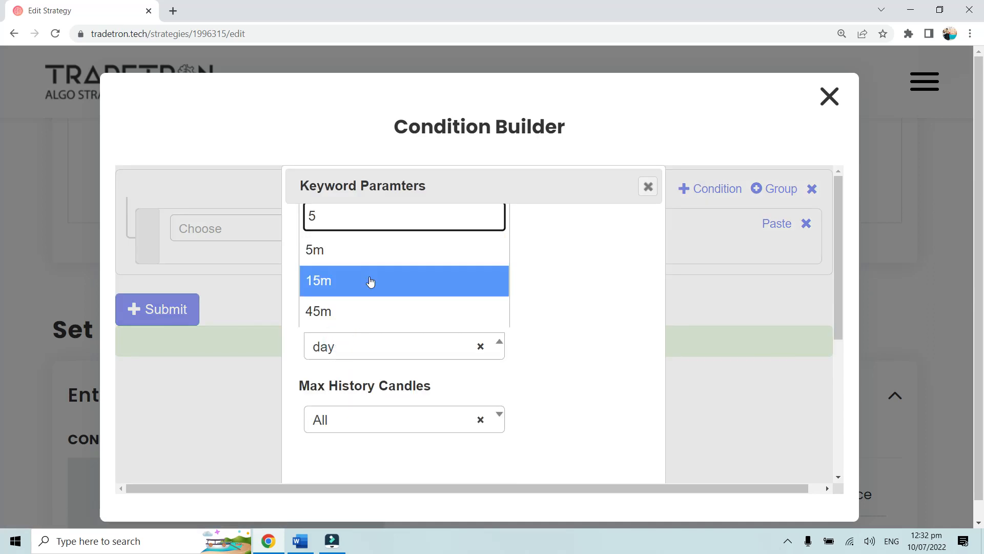
left_click(365, 253)
scroll(605, 321, "down", 5)
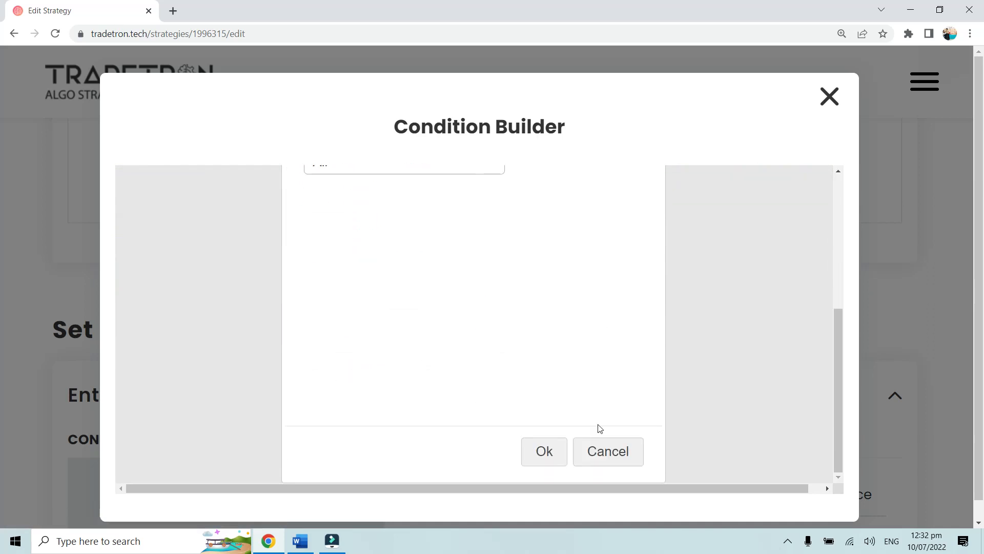
left_click(543, 463)
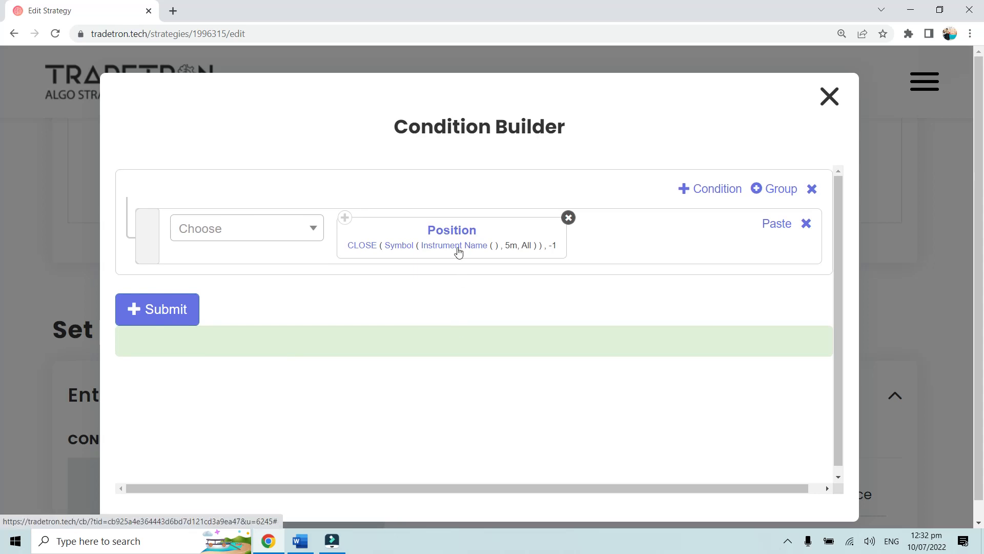
- Set the condition's Instrument Name to exchange NSE with the underlying List - NIFTY 50
left_click(459, 247)
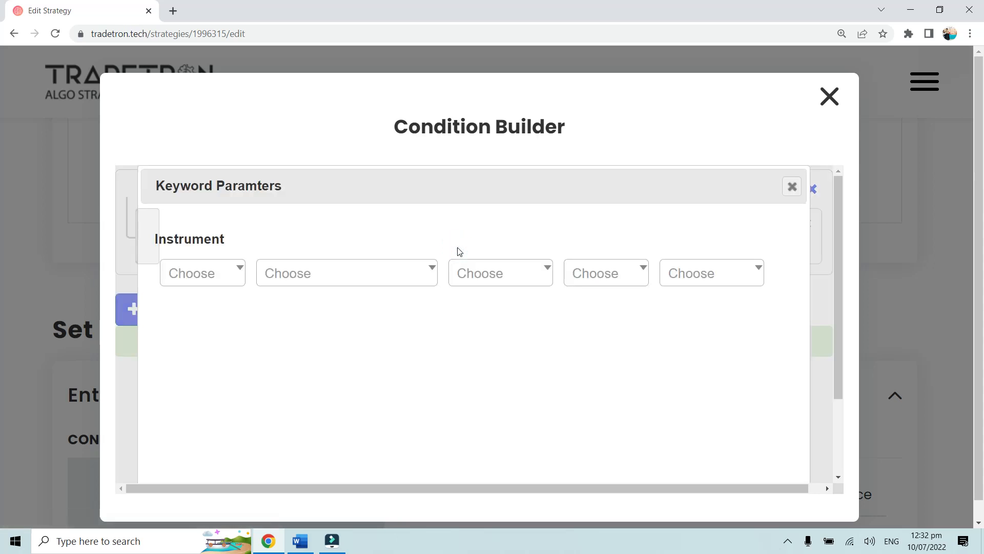
left_click(215, 270)
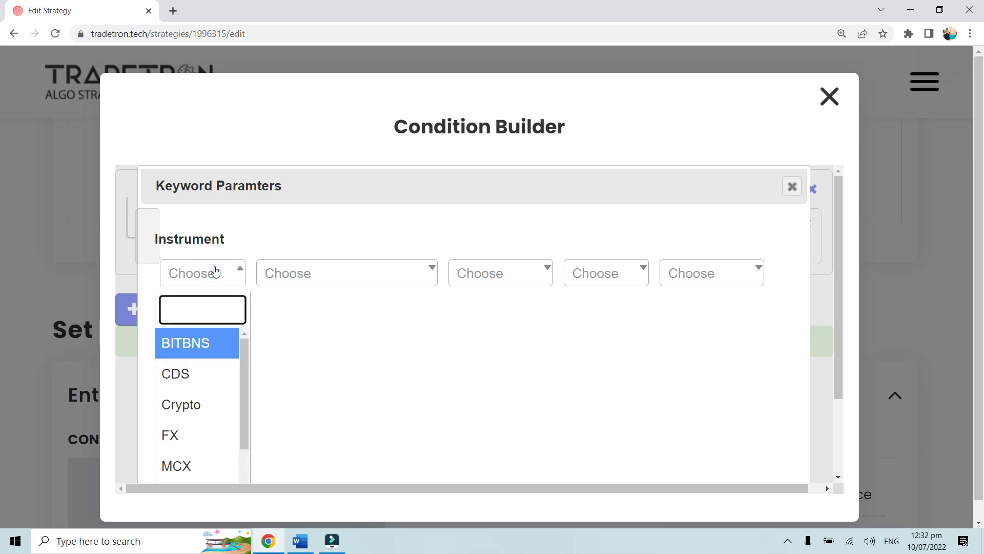
type("NSE")
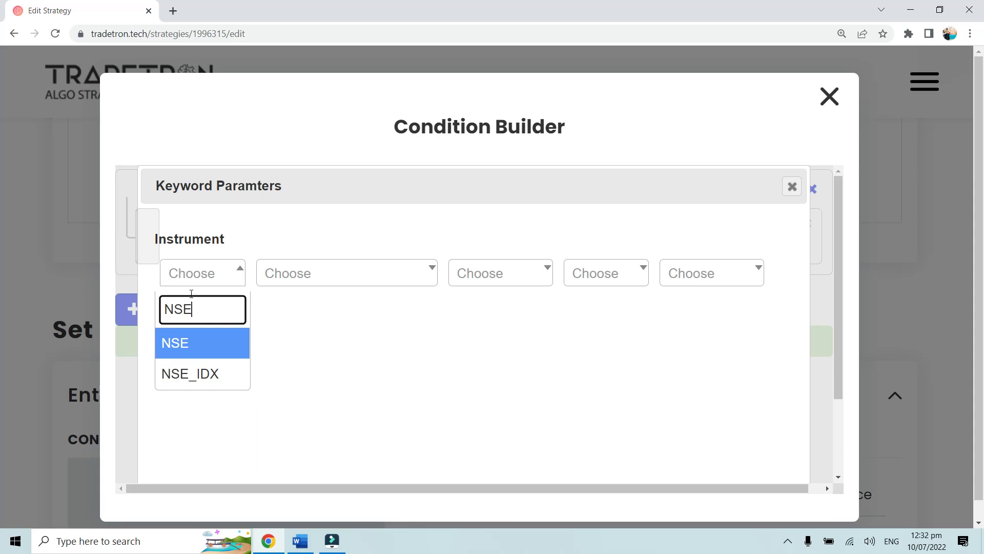
left_click(191, 346)
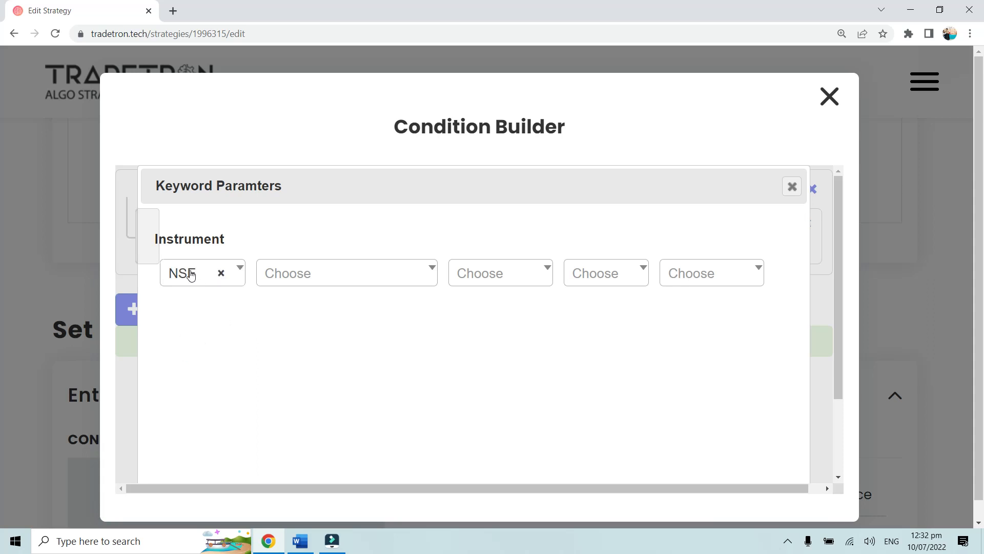
left_click(280, 276)
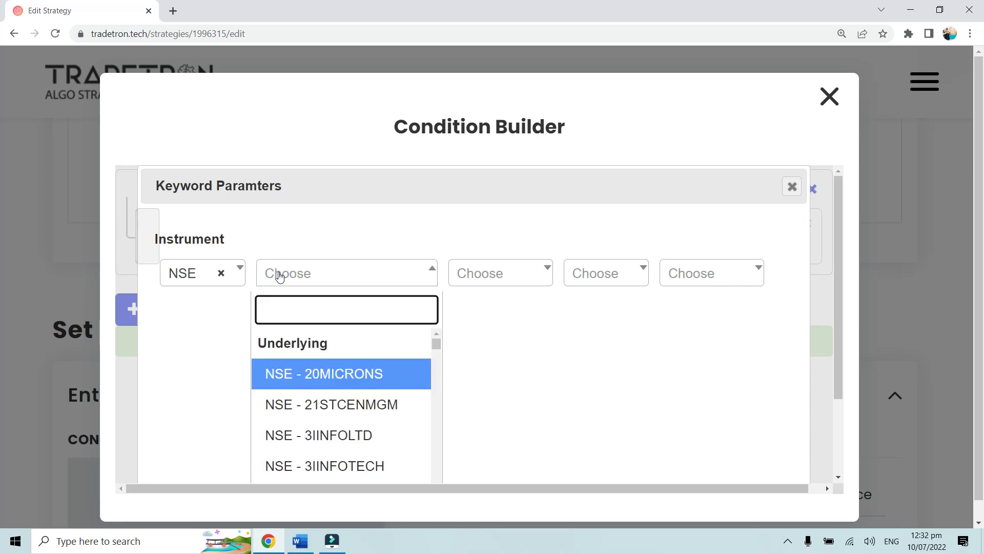
type("NIFTY")
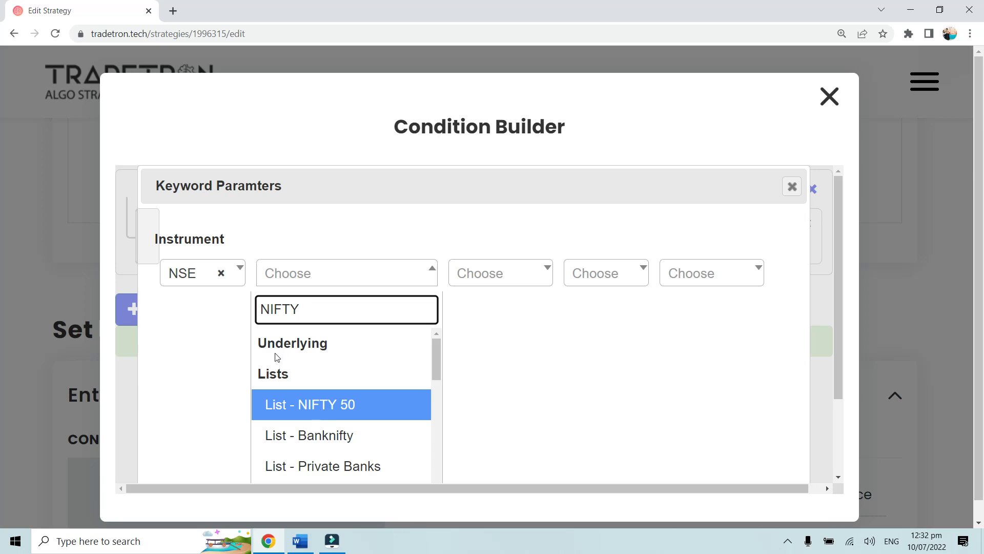
left_click(331, 404)
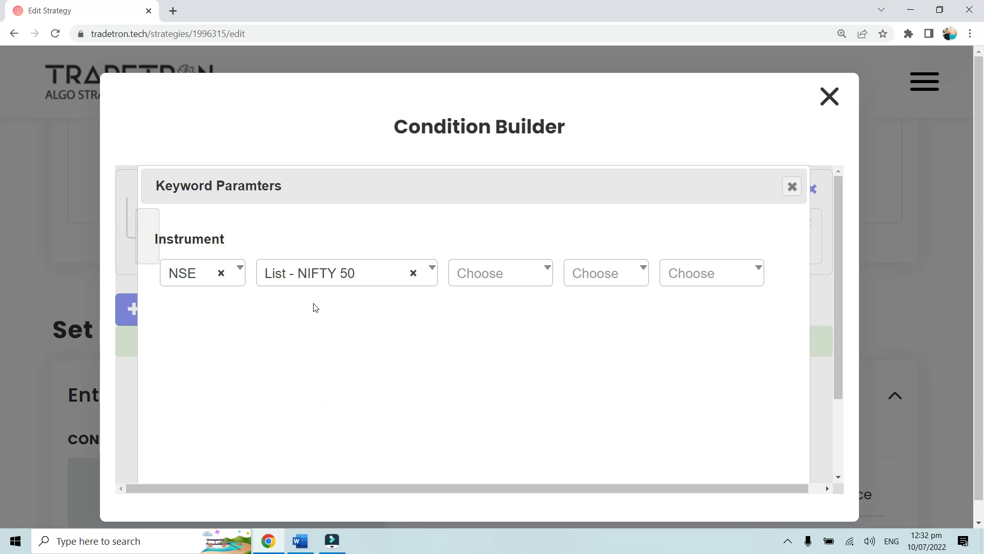
- Search the NSE underlyings and lists for NFO and look through the available lists
left_click(330, 284)
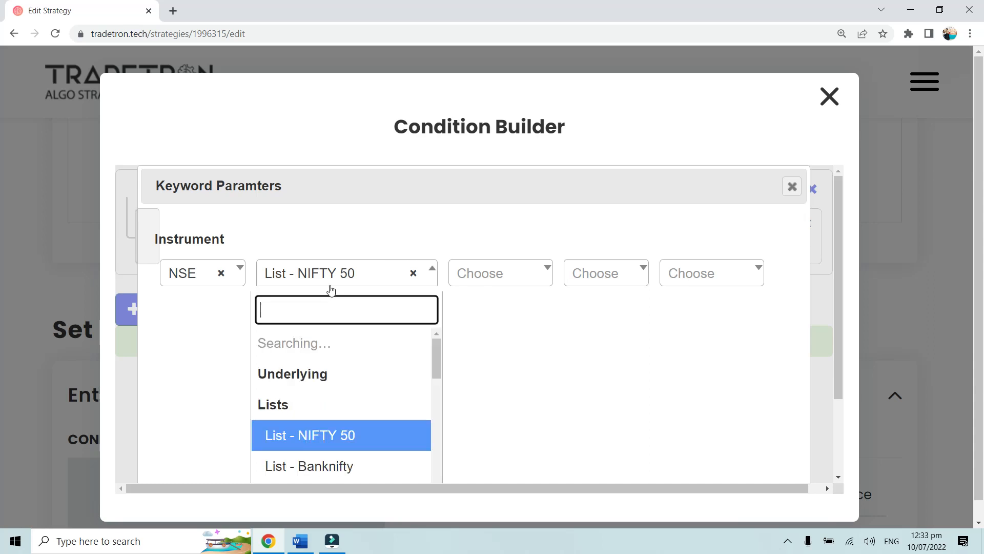
type("NFO")
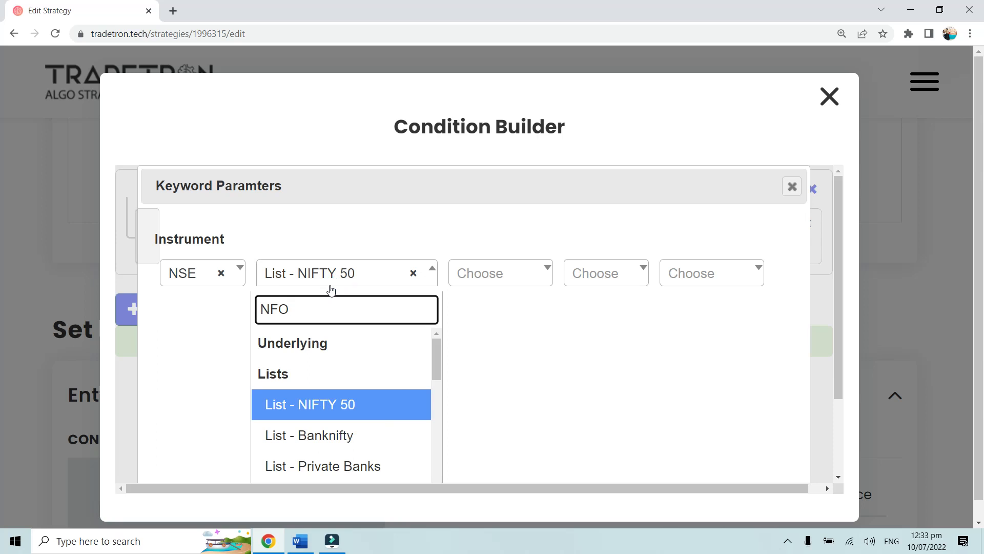
scroll(402, 384, "down", 5)
scroll(403, 385, "down", 2)
scroll(403, 381, "up", 10)
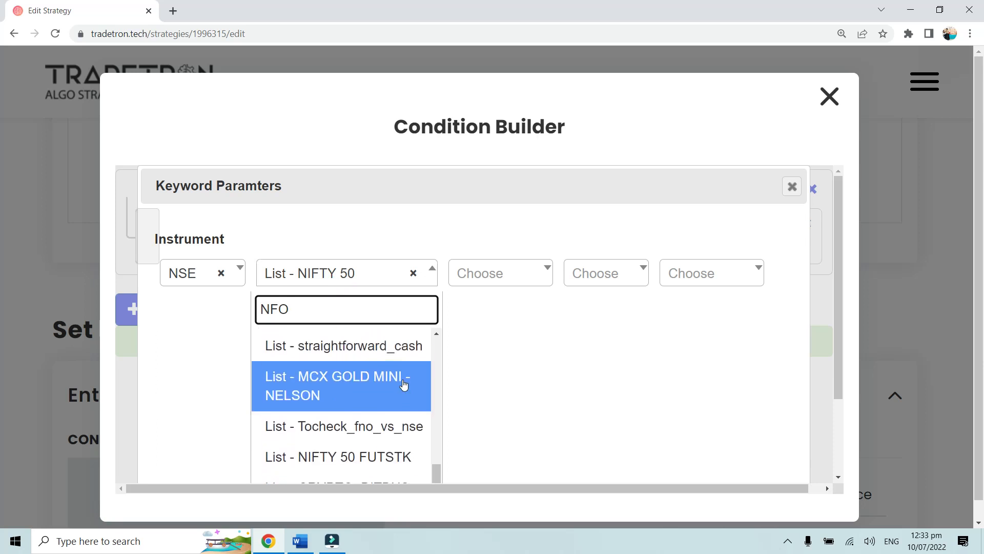
- Switch the instrument's exchange to NFO and search its underlyings and lists for "NFO - NI"
left_click(200, 284)
scroll(187, 385, "down", 1)
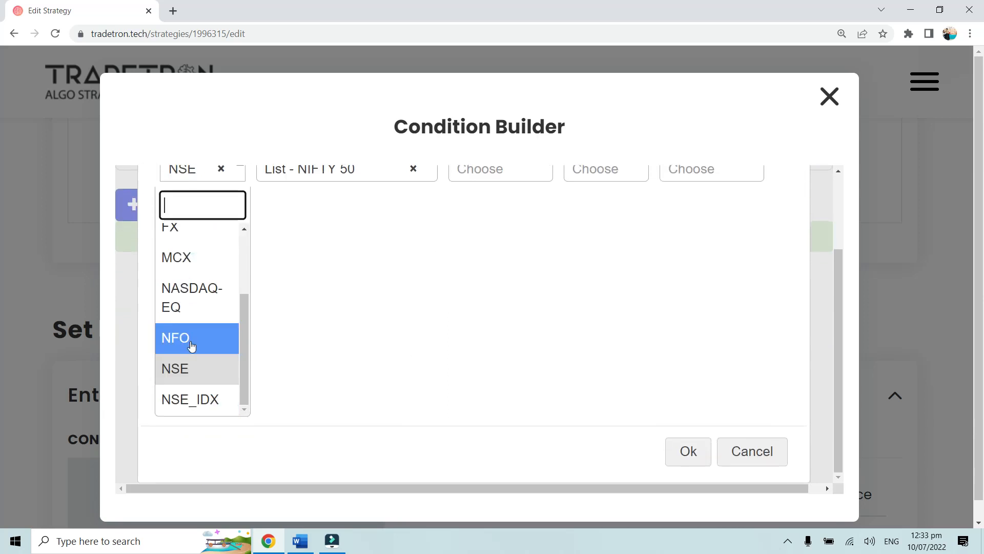
left_click(191, 346)
left_click(303, 277)
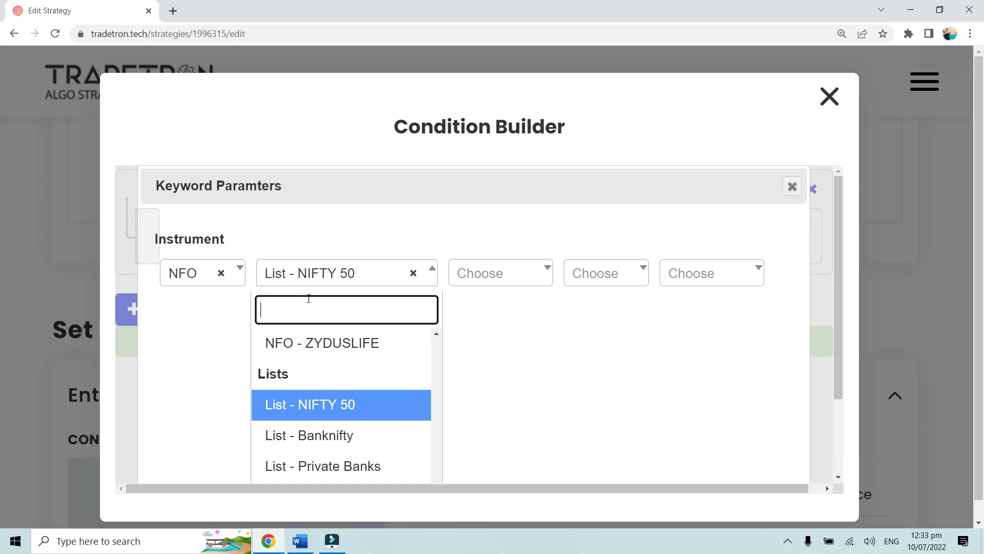
type("NFO")
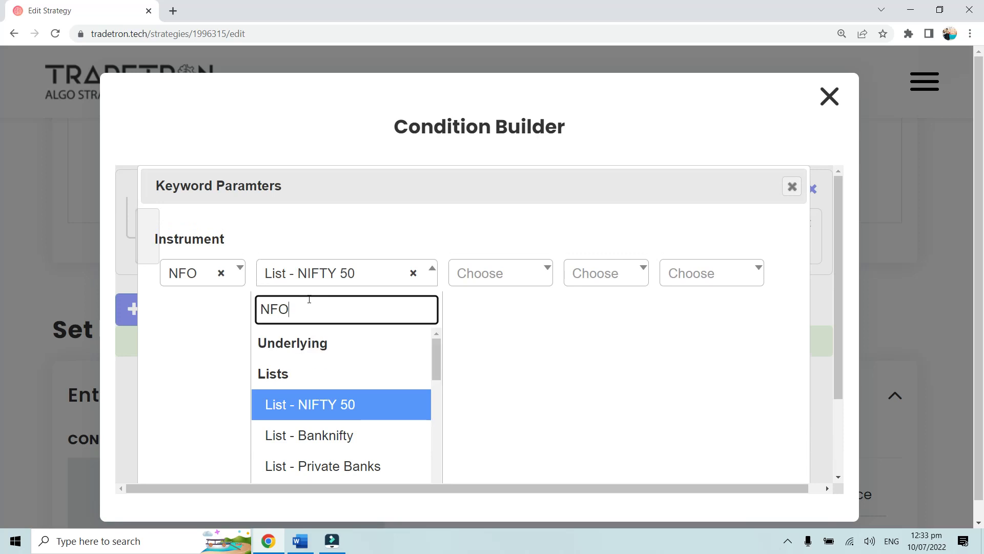
type(" - NI")
scroll(349, 379, "down", 10)
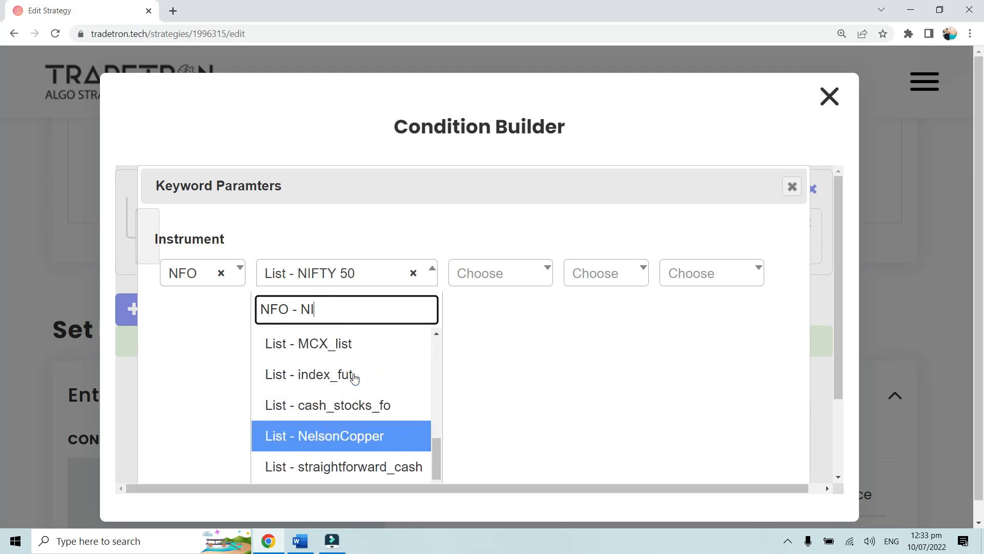
left_click(355, 275)
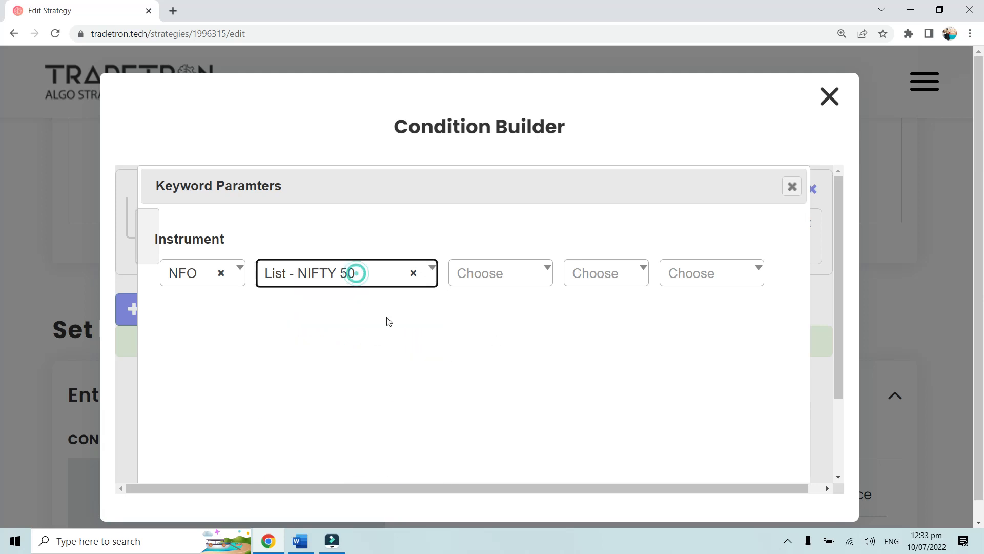
- Search the NFO underlyings for nifty and examine the matching entries
left_click(403, 277)
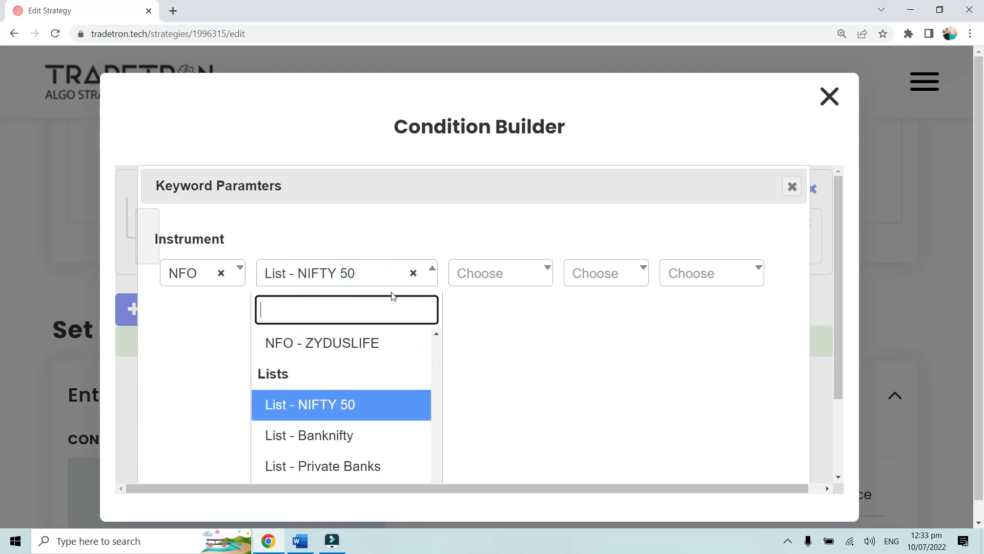
type("nity")
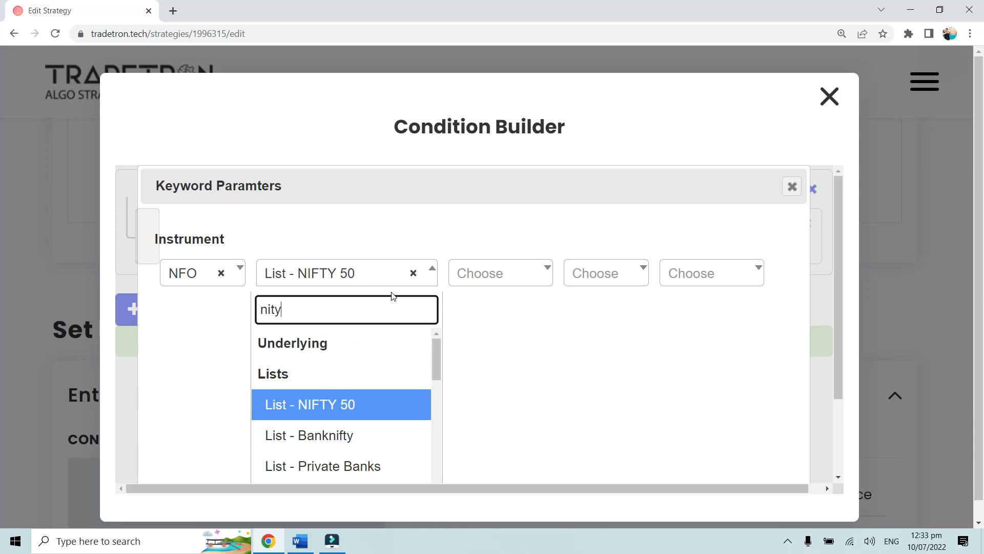
key("BackSpace")
key("BackSpace")
type("fty")
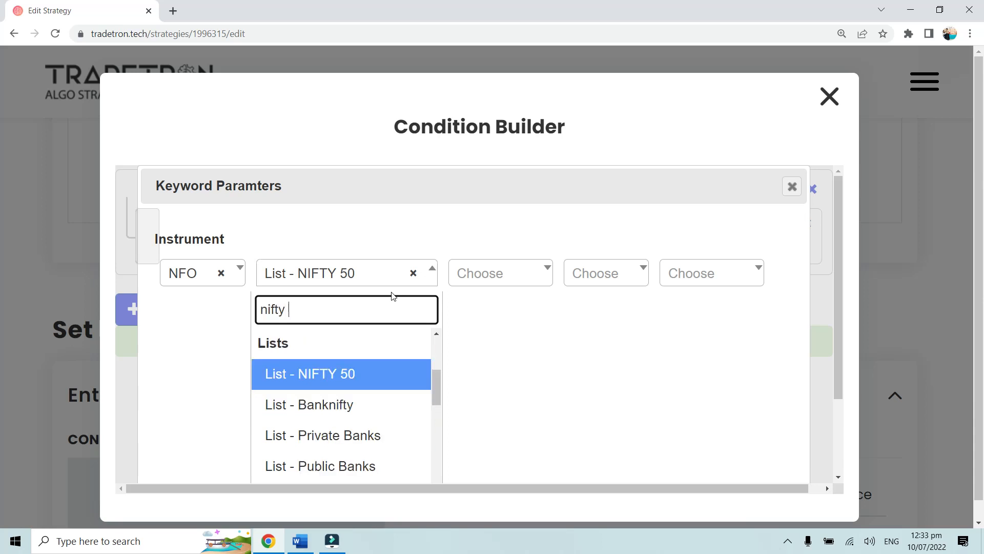
key("BackSpace")
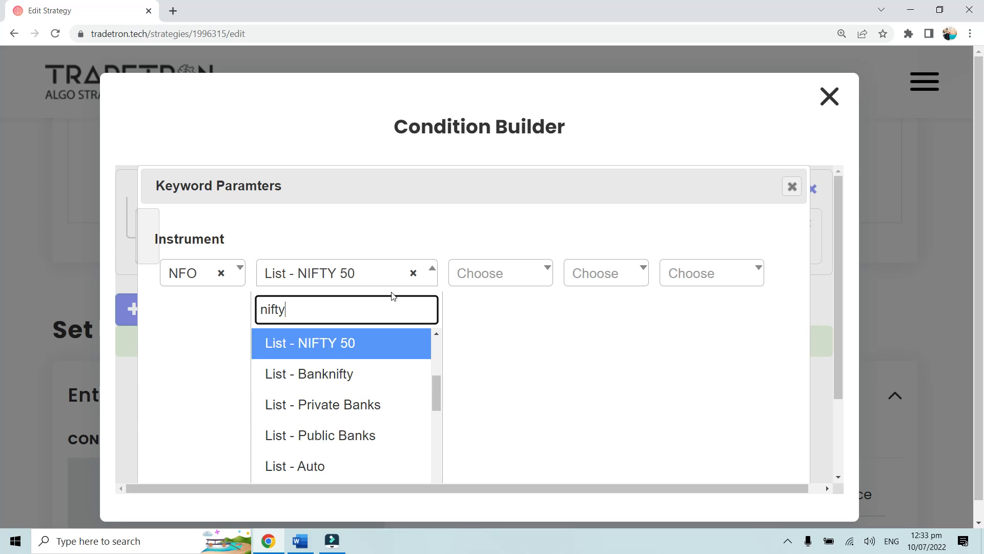
scroll(402, 398, "up", 4)
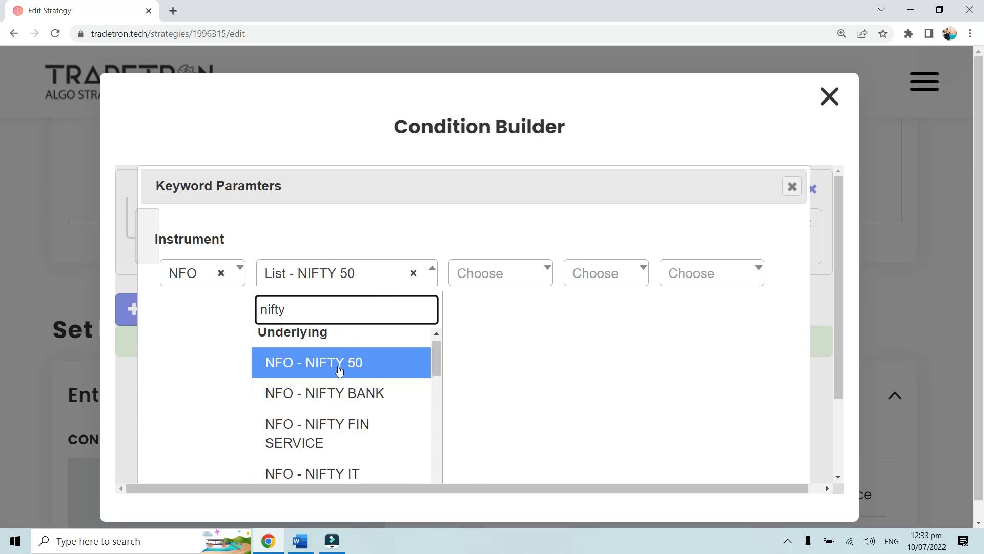
- Set the exchange back to NSE, reselect List - NIFTY 50 as the underlying, and apply the instrument settings
left_click(183, 276)
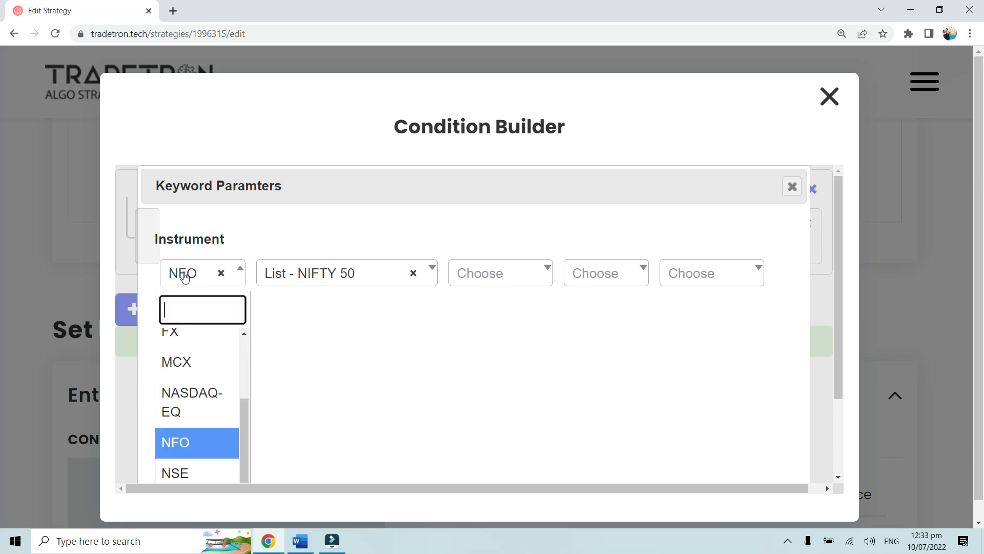
scroll(191, 398, "down", 1)
left_click(191, 403)
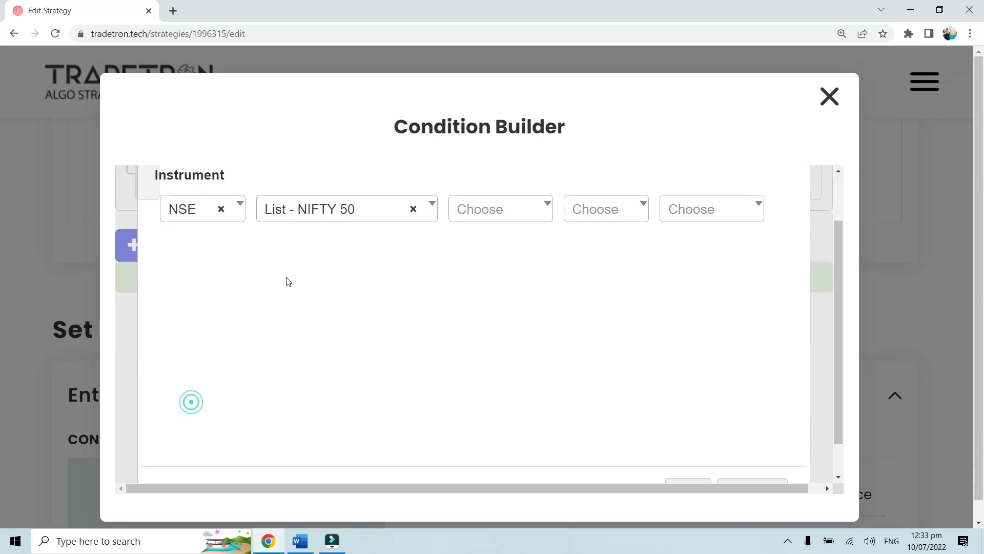
left_click(321, 211)
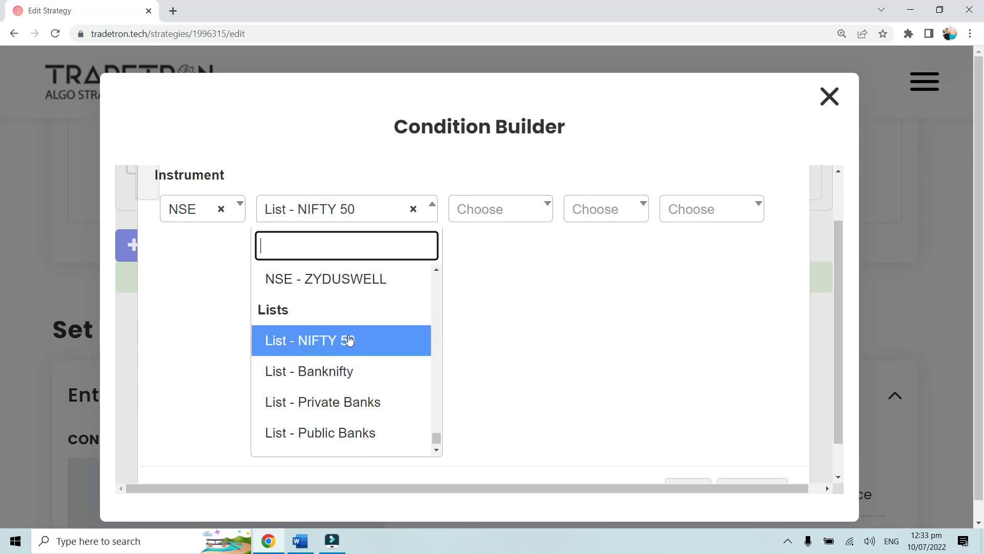
left_click(349, 340)
scroll(449, 296, "down", 1)
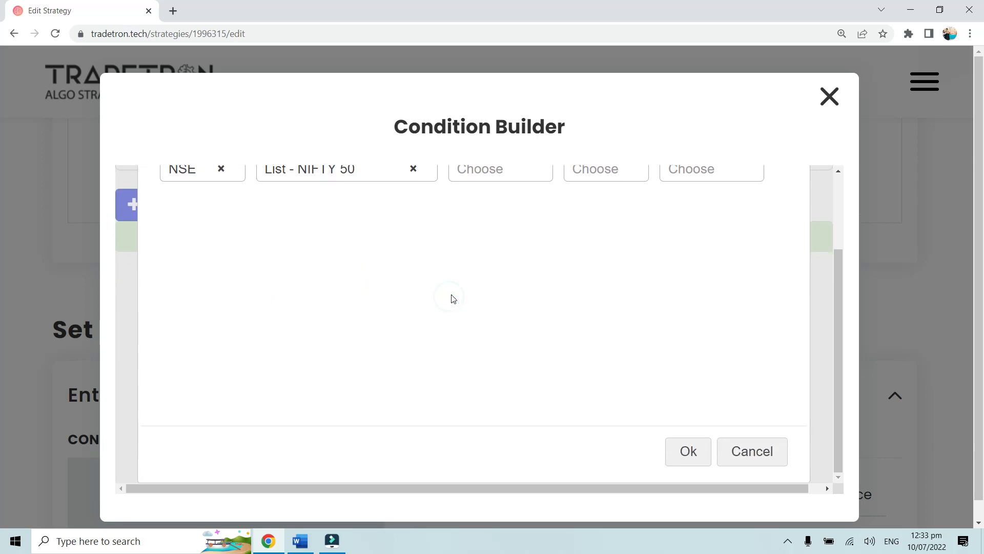
left_click(685, 453)
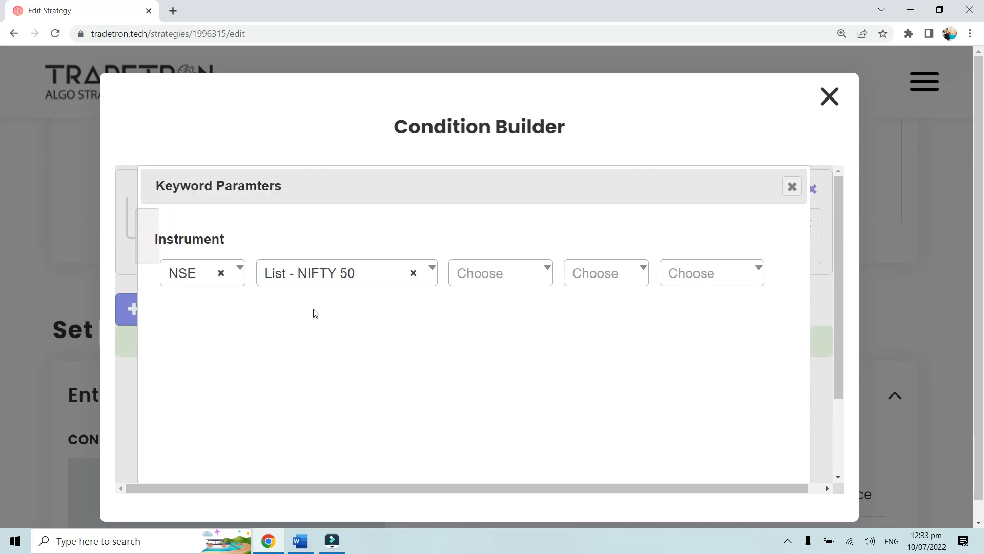
- Apply the NSE List - NIFTY 50 instrument settings and examine the CLOSE condition enlarged
scroll(554, 411, "down", 3)
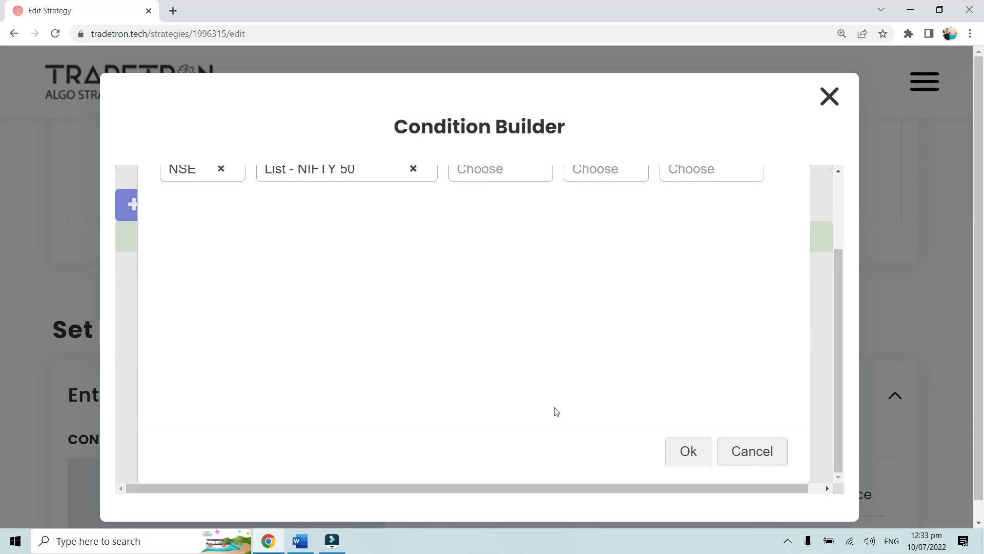
left_click(678, 458)
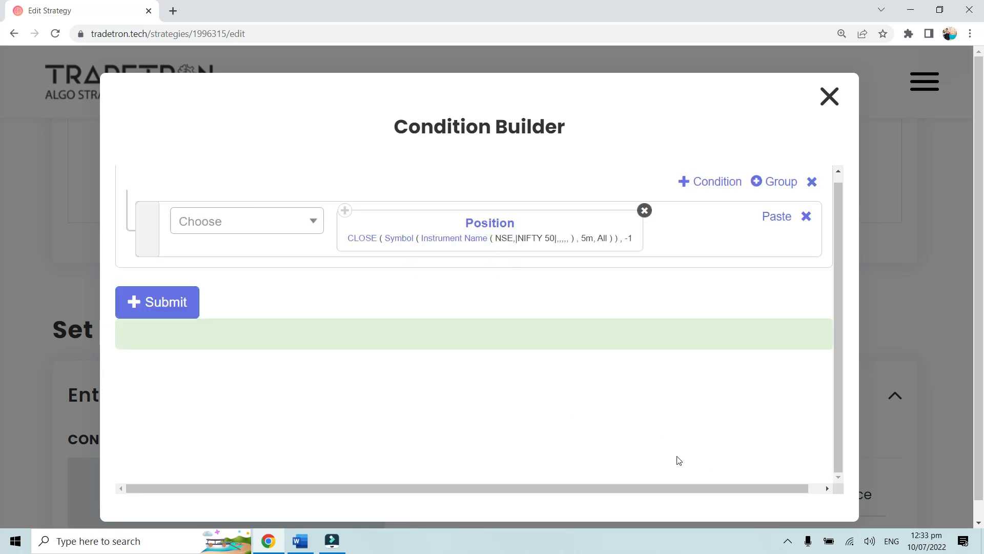
left_click(591, 386)
key("ctrl+plus")
key("ctrl+plus")
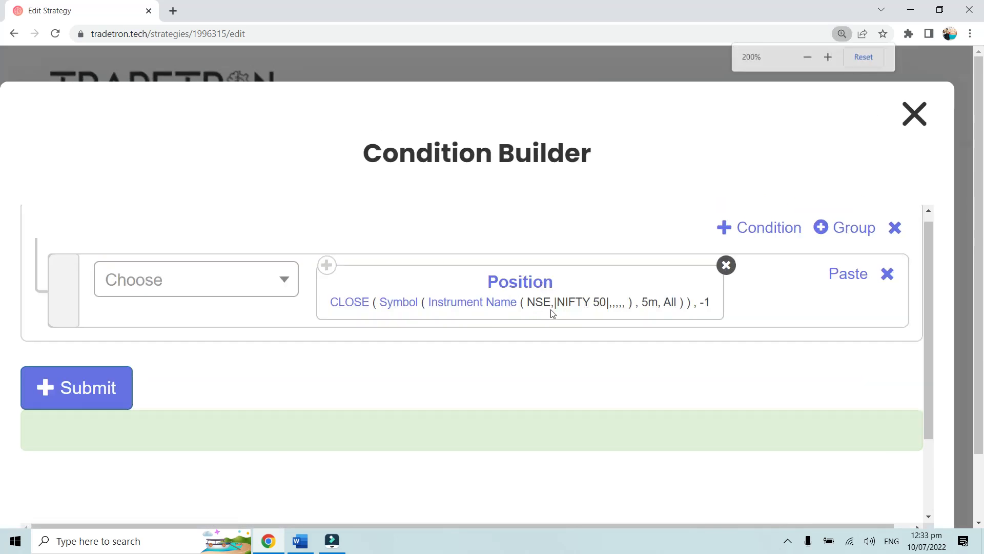
left_click(555, 302)
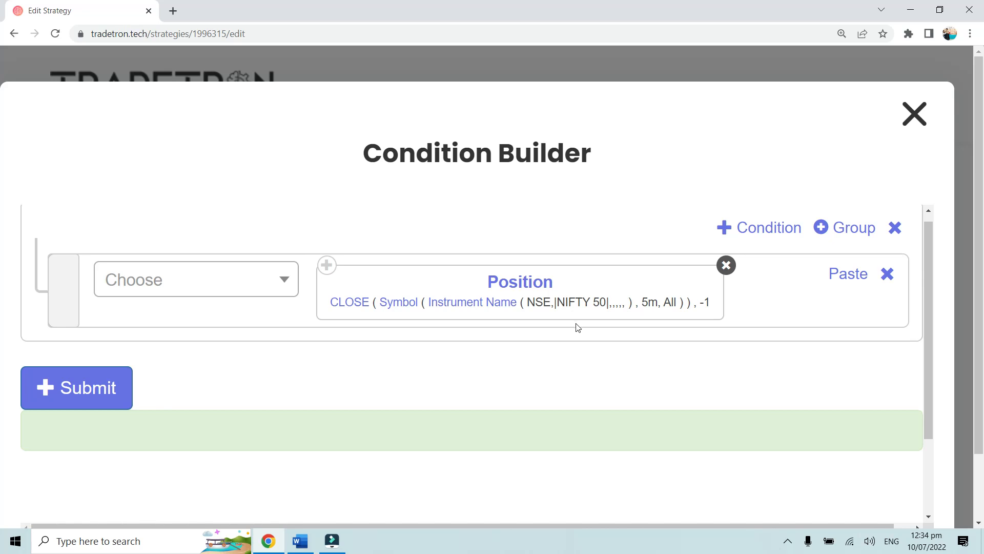
- Change the condition's instrument underlying to List - Banknifty and apply the setting
left_click(481, 301)
left_click(325, 359)
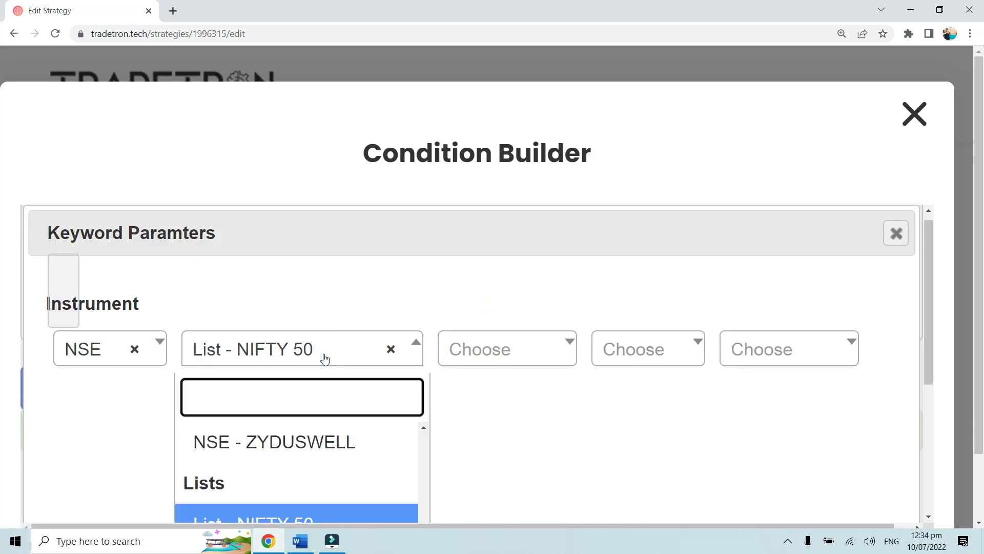
type("nifty ba")
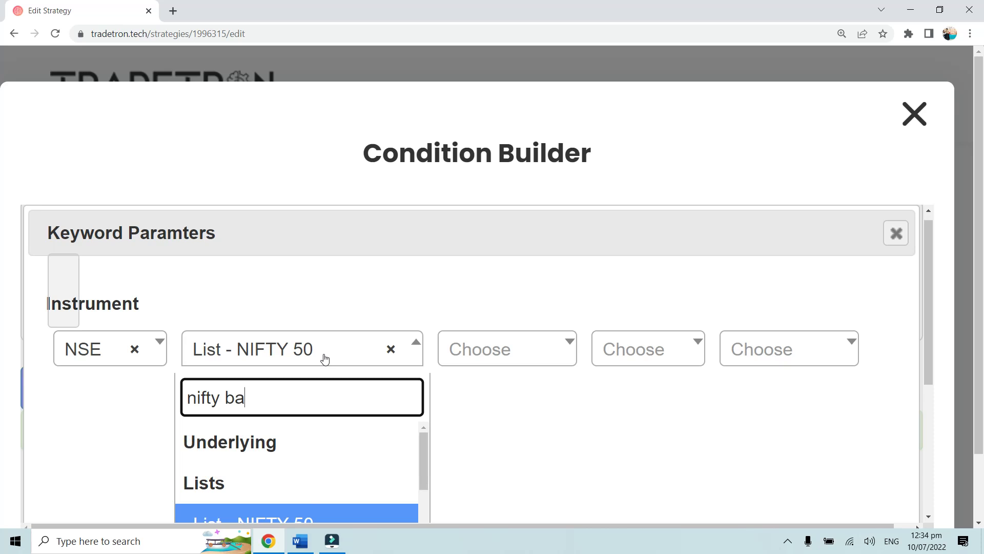
scroll(432, 457, "down", 1)
scroll(413, 429, "down", 2)
left_click(329, 390)
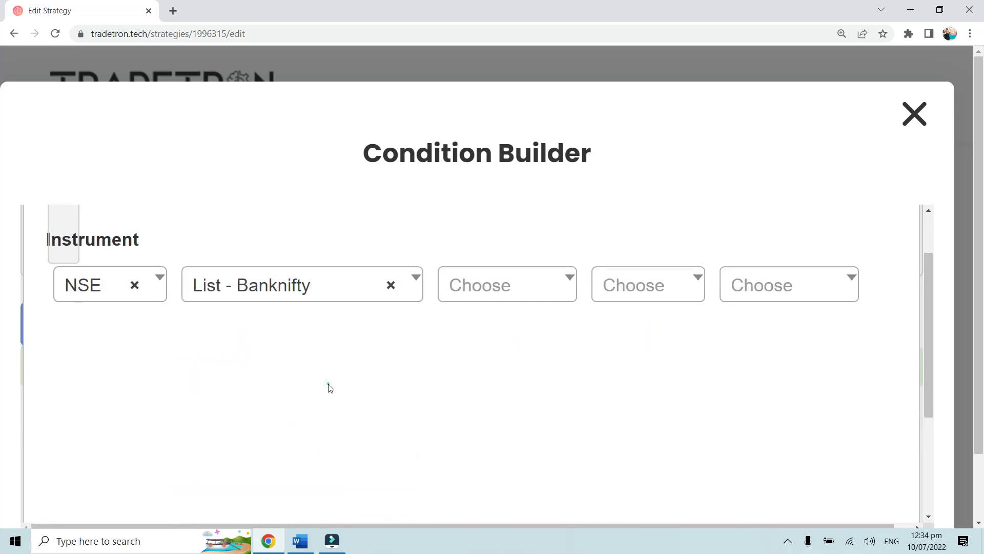
scroll(686, 405, "down", 5)
left_click(768, 483)
scroll(536, 386, "up", 3)
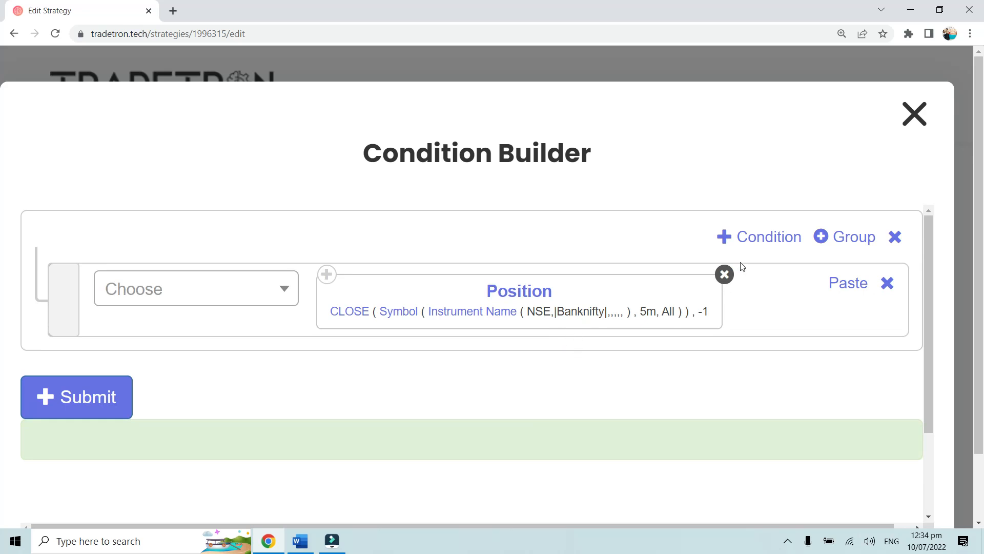
- Add a second condition pasted from the first and set its instrument underlying to List - NIFTY 50
left_click(752, 239)
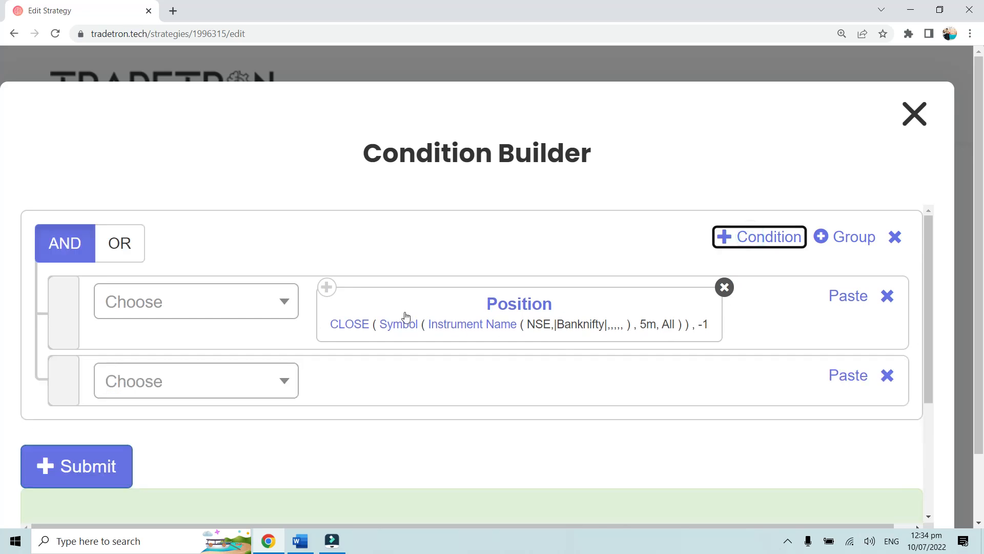
left_click(847, 376)
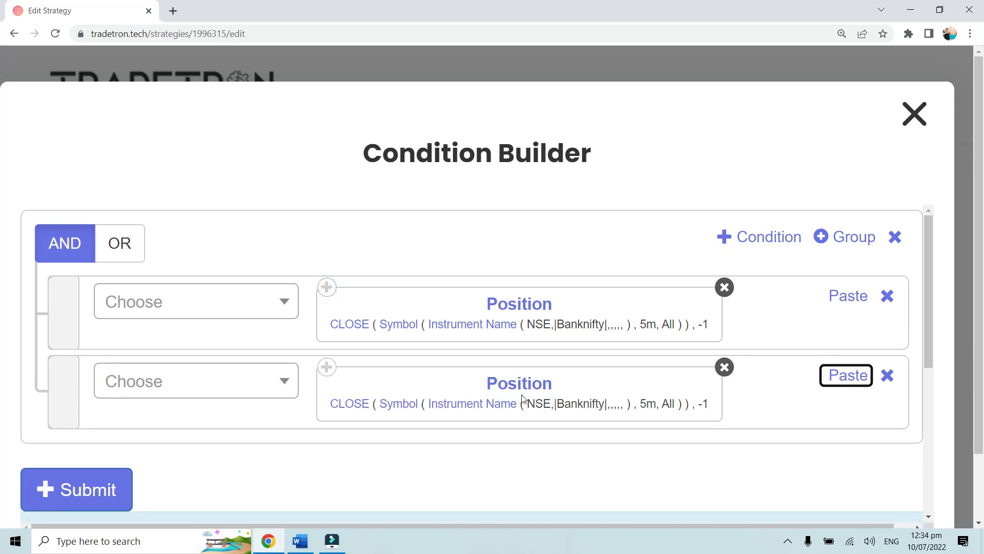
left_click(503, 412)
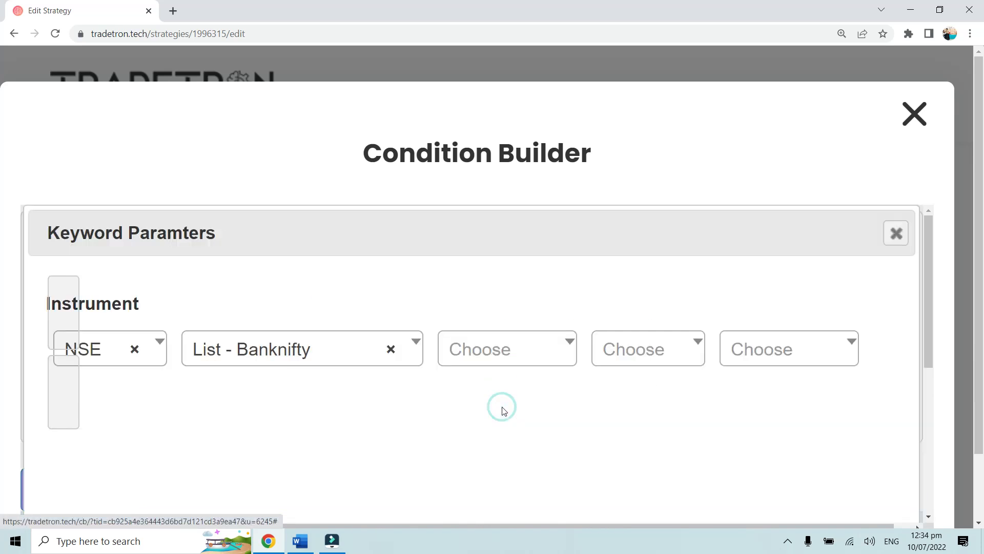
left_click(281, 351)
left_click(263, 484)
scroll(538, 454, "down", 5)
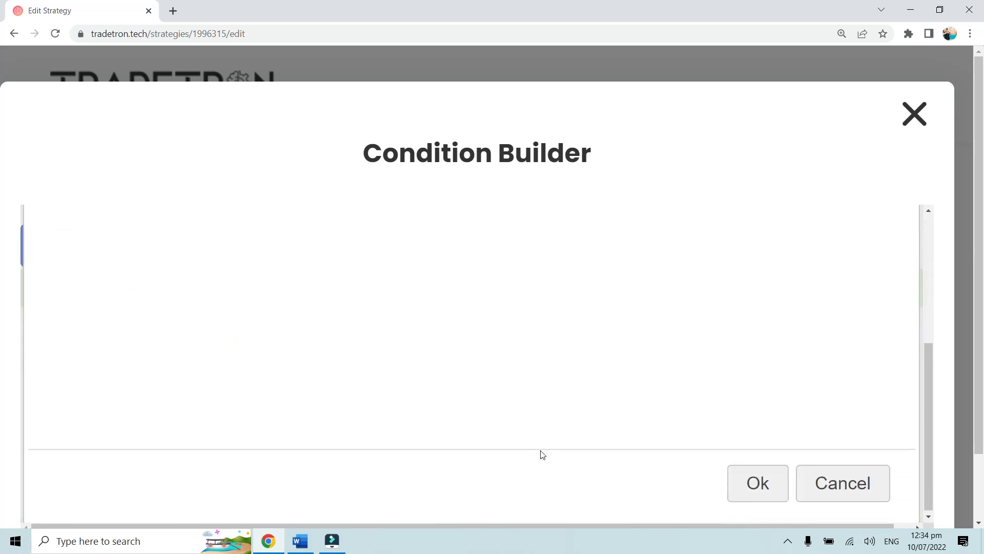
left_click(750, 483)
scroll(590, 426, "up", 2)
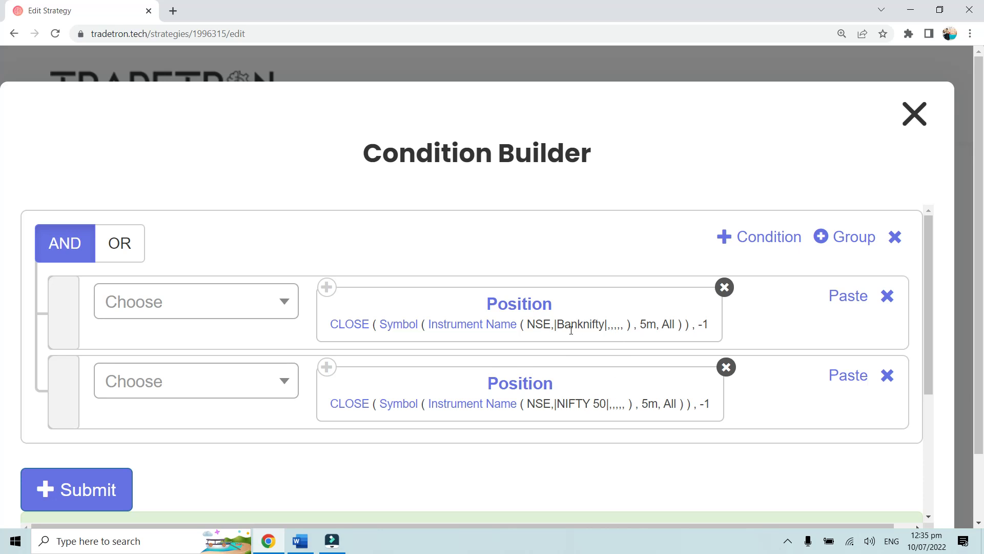
- Switch to Word to review the agenda's remaining custom stocks list topics, and return to the strategy editor in Chrome
scroll(694, 410, "down", 5)
scroll(710, 431, "up", 1)
scroll(620, 332, "up", 4)
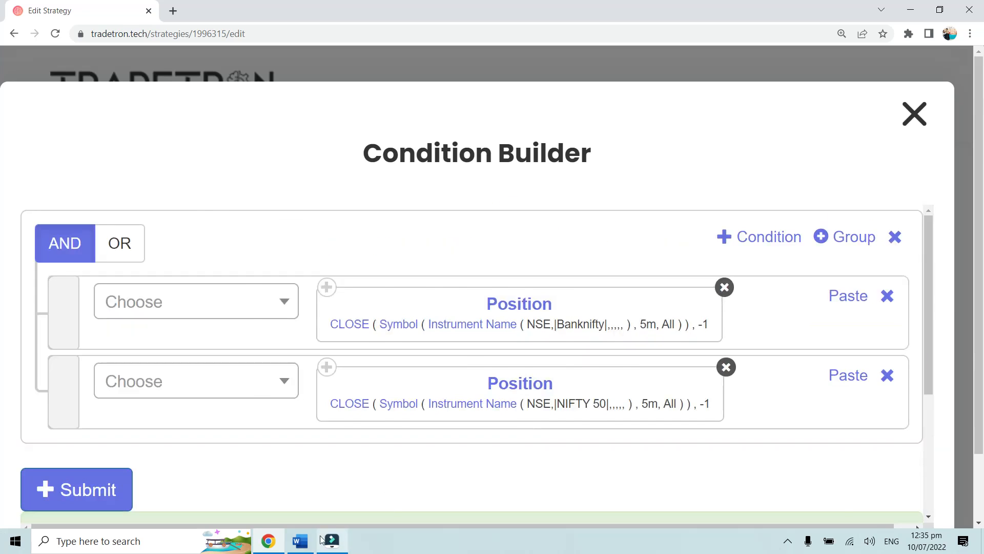
left_click(300, 541)
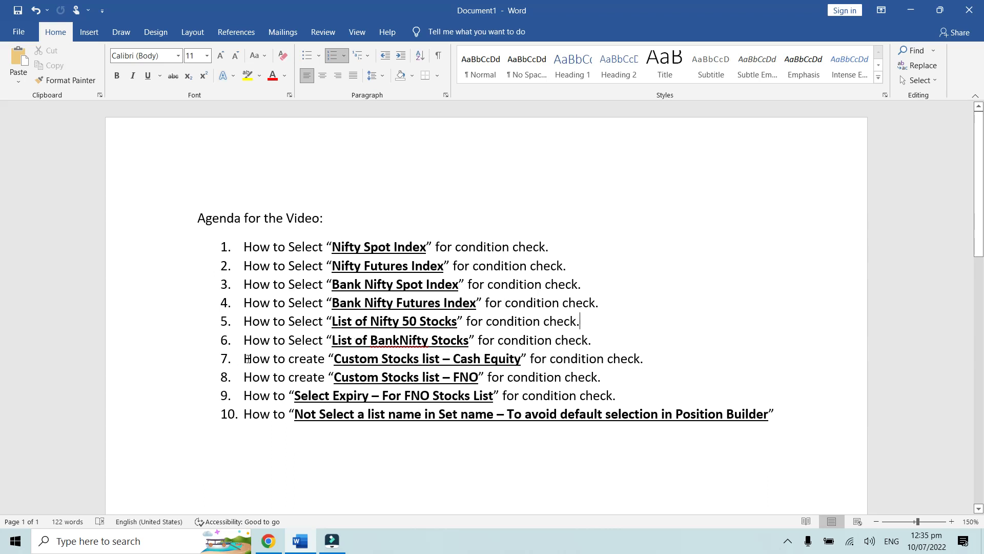
left_click(332, 541)
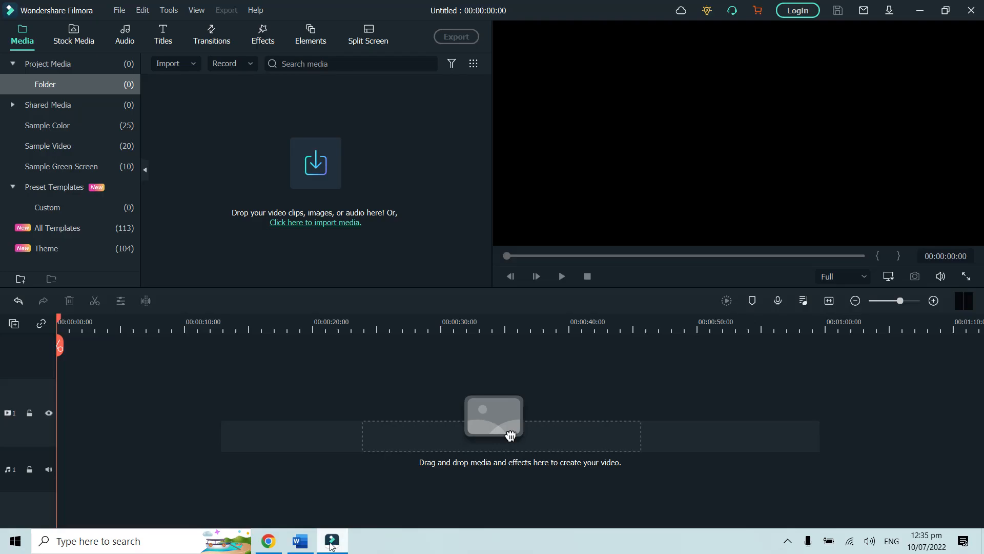
left_click(331, 541)
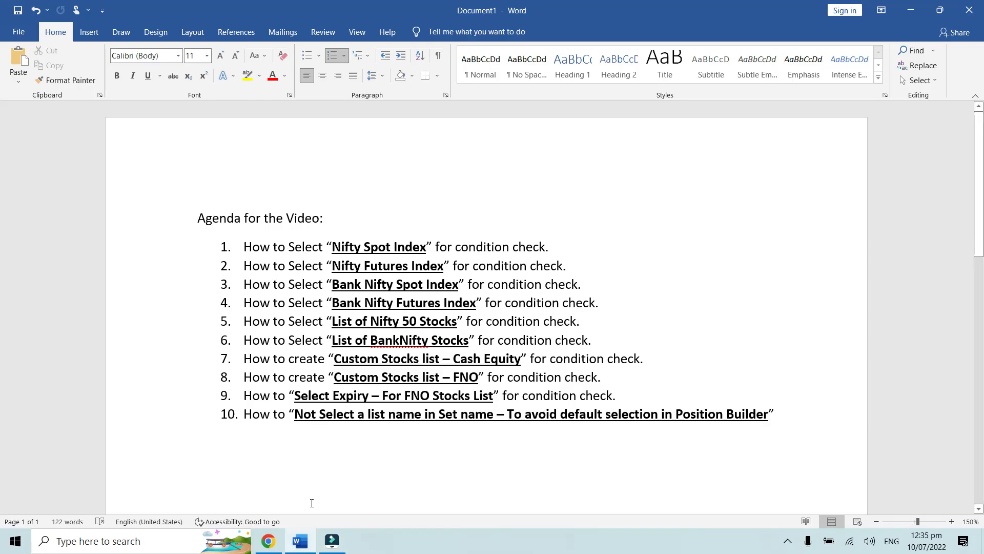
left_click(277, 543)
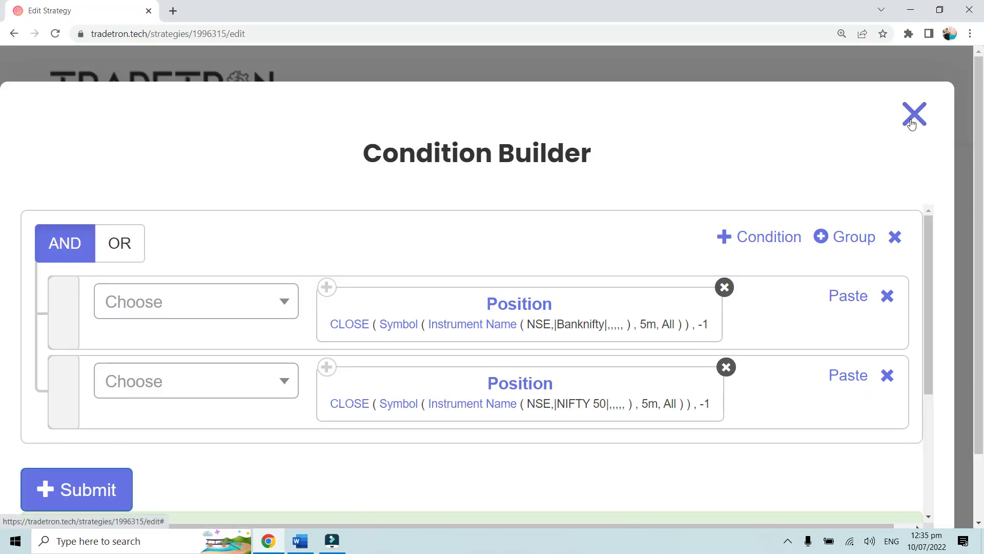
- Close the Condition Builder without submitting and start adding a new list for Set 1
left_click(912, 124)
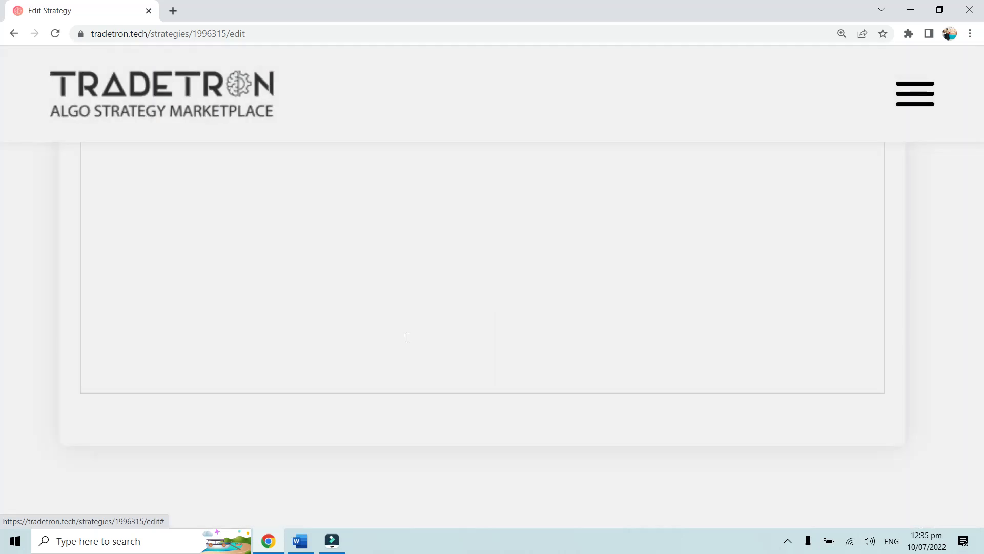
key("ctrl+plus")
key("ctrl+minus")
key("ctrl+minus")
key("ctrl+minus")
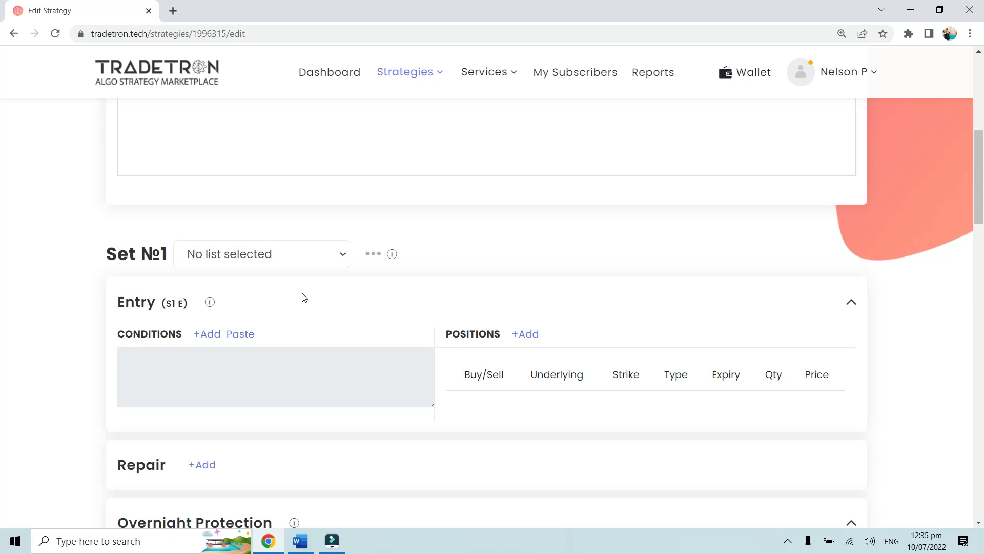
left_click(370, 255)
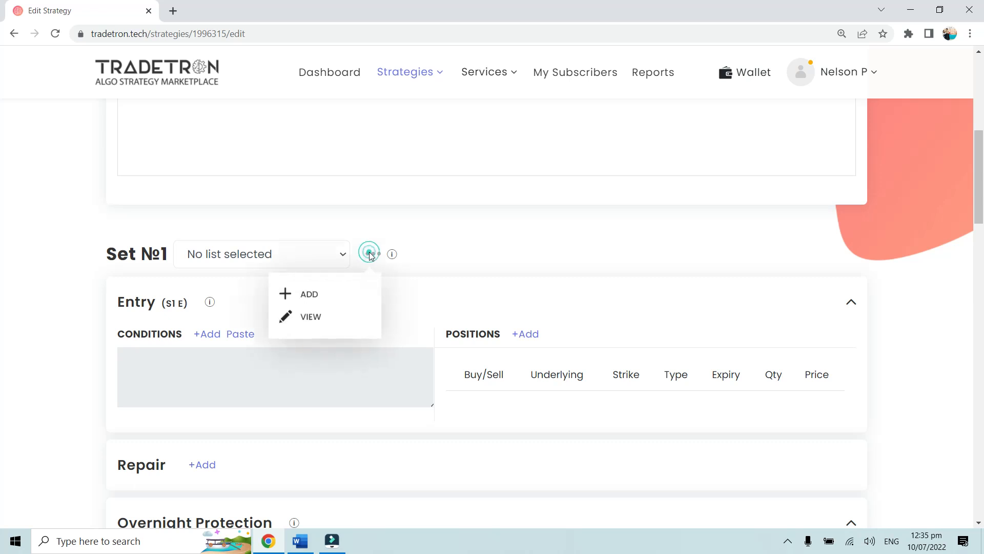
left_click(306, 293)
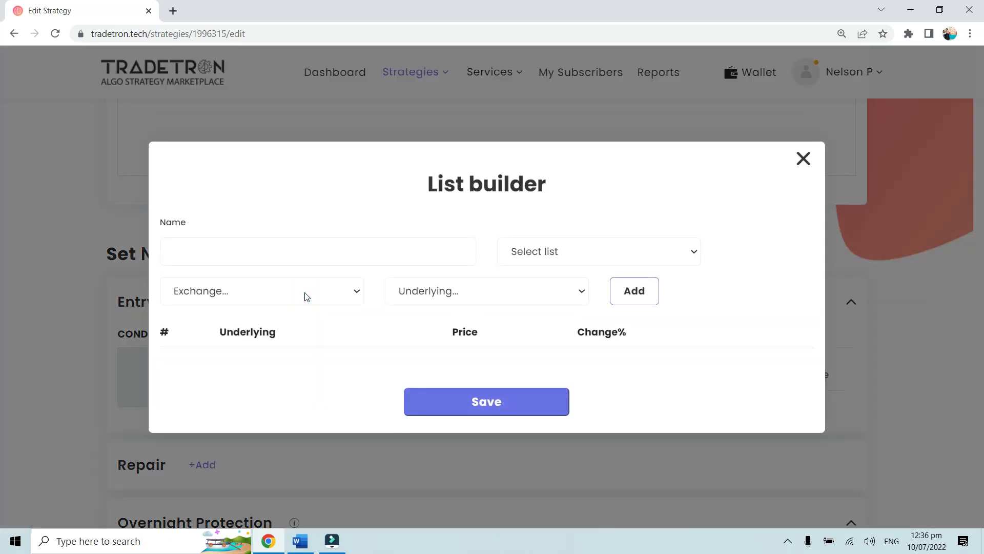
- Name the new list TrendingStocksJuly and choose NSE as its exchange
left_click(281, 253)
type("TrendingStocksJuly")
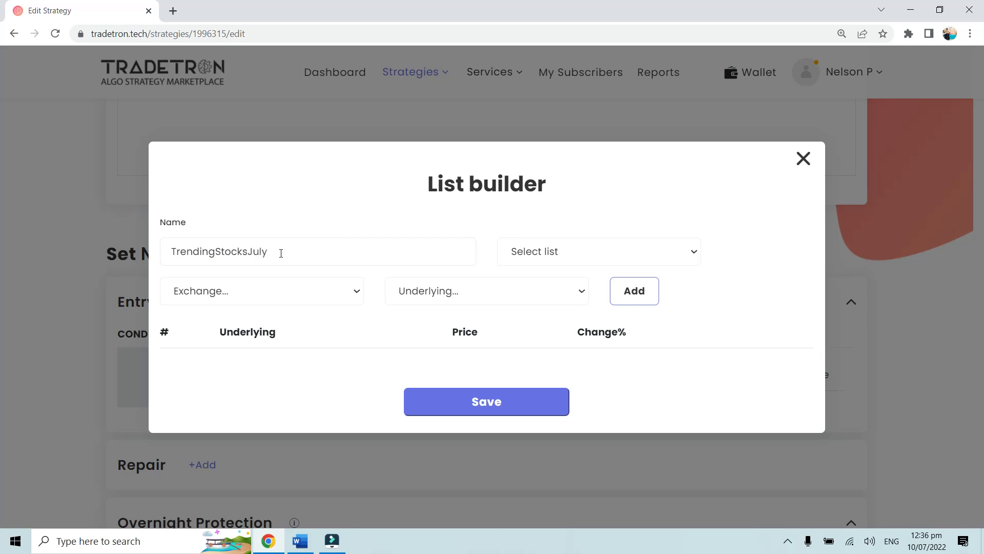
left_click(266, 293)
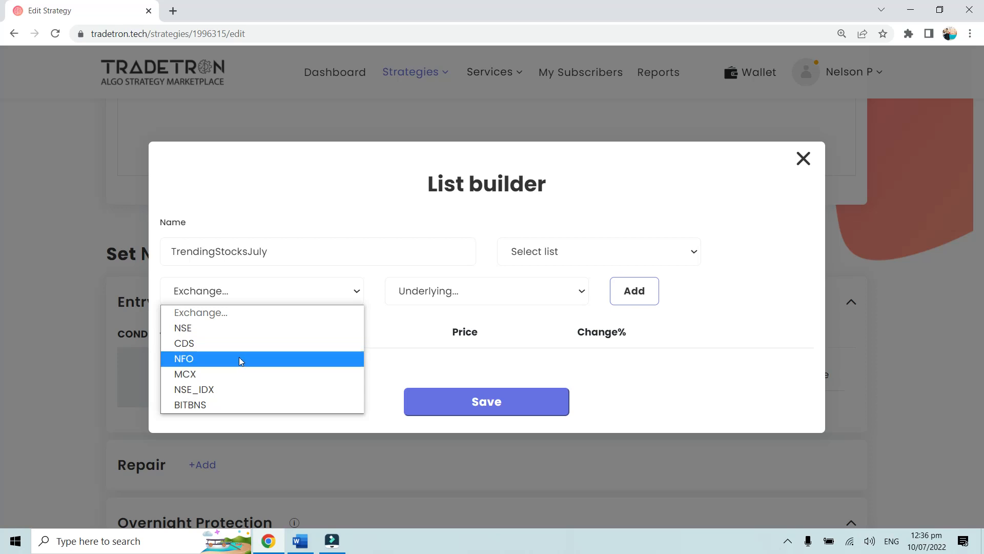
left_click(229, 331)
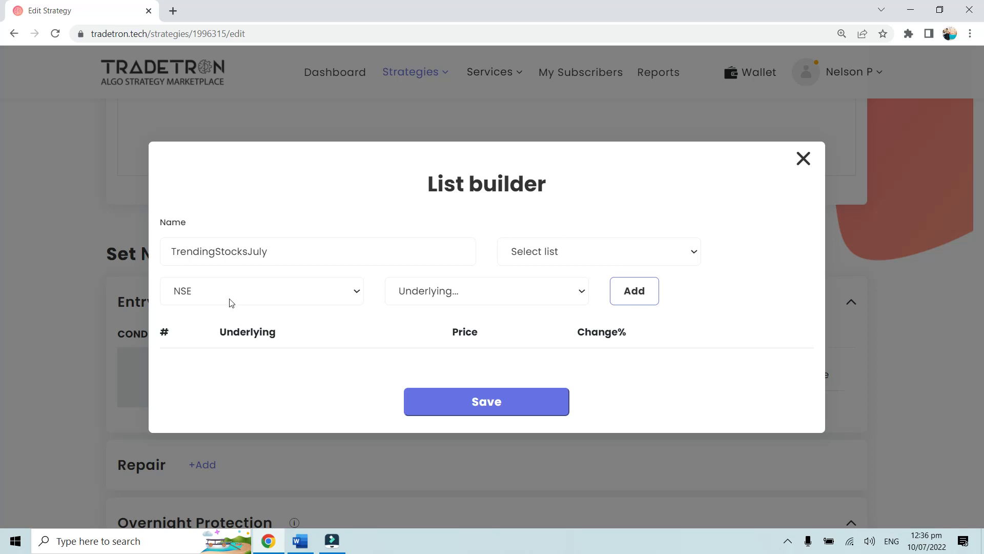
- Add the NSE underlying TCS to the TrendingStocksJuly list
left_click(482, 300)
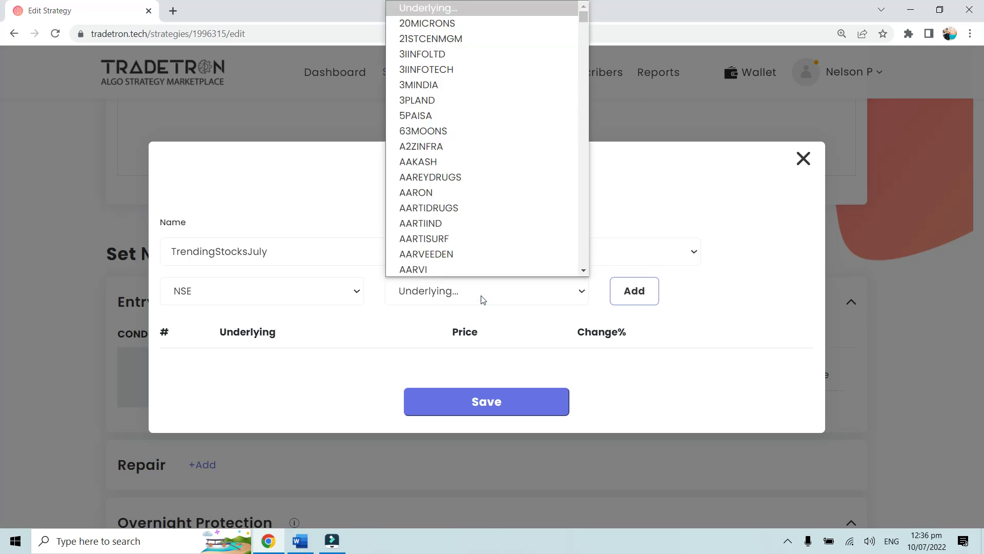
type("tc")
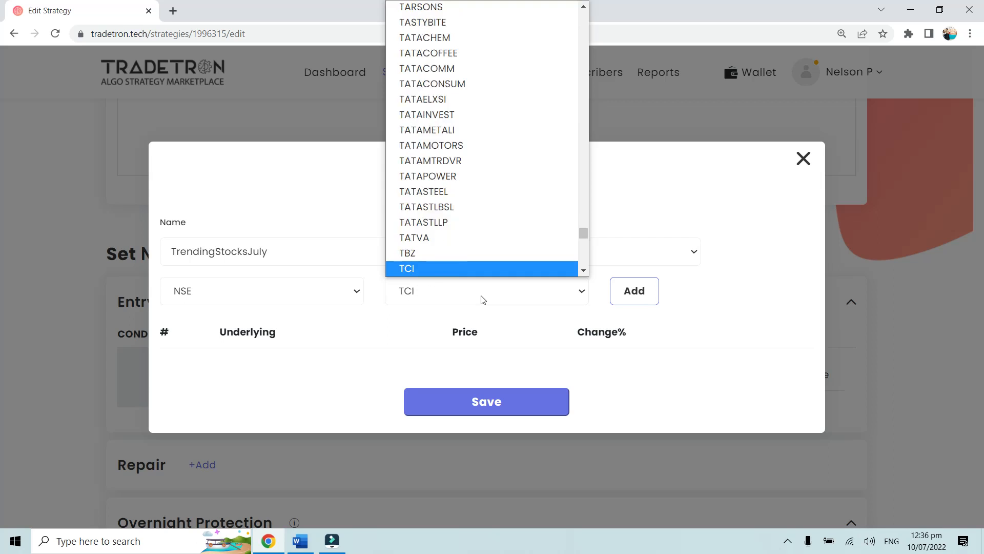
key("Down")
key("Down")
key("Down")
key("Down")
key("Down")
key("Down")
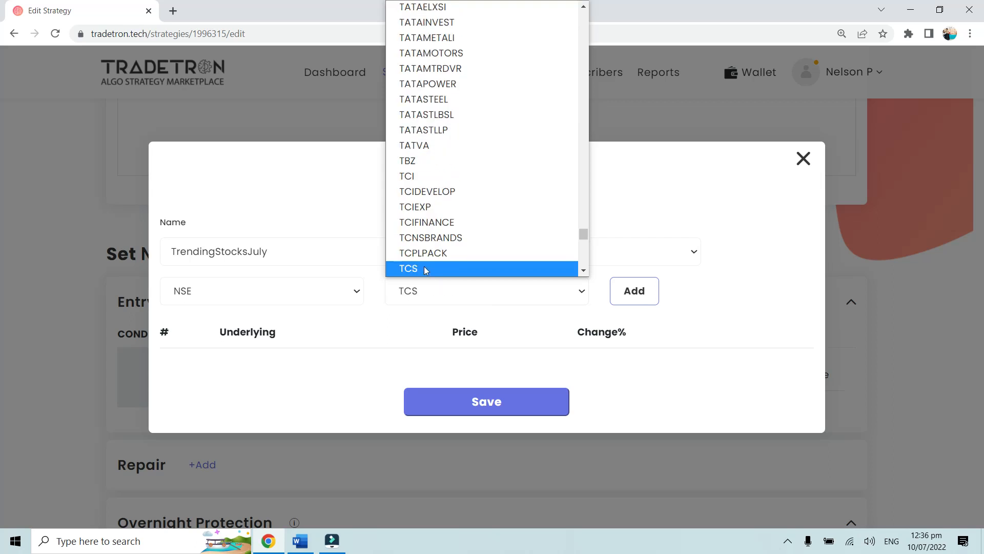
left_click(424, 267)
left_click(638, 293)
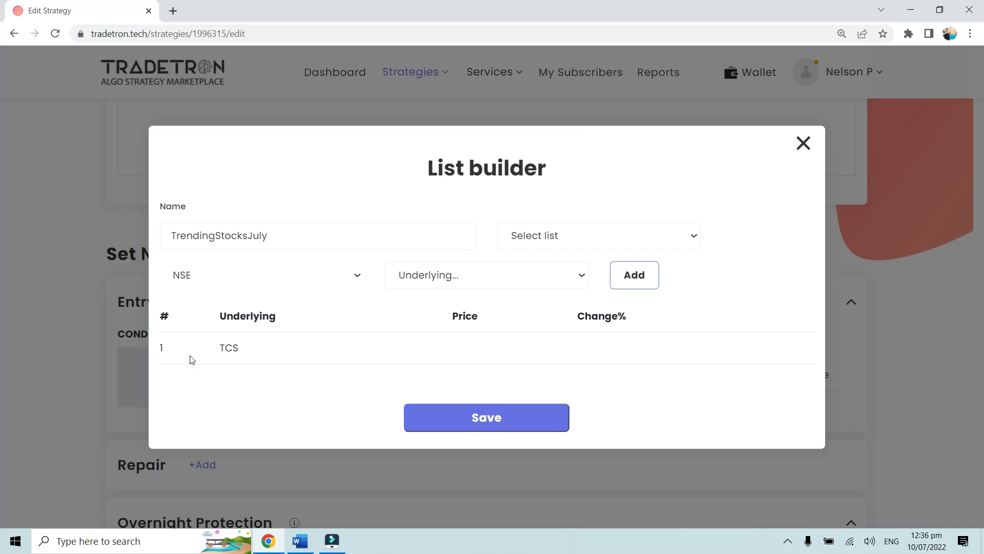
- Add the NSE underlying TATAMOTORS to the TrendingStocksJuly list
left_click(431, 282)
type("tat")
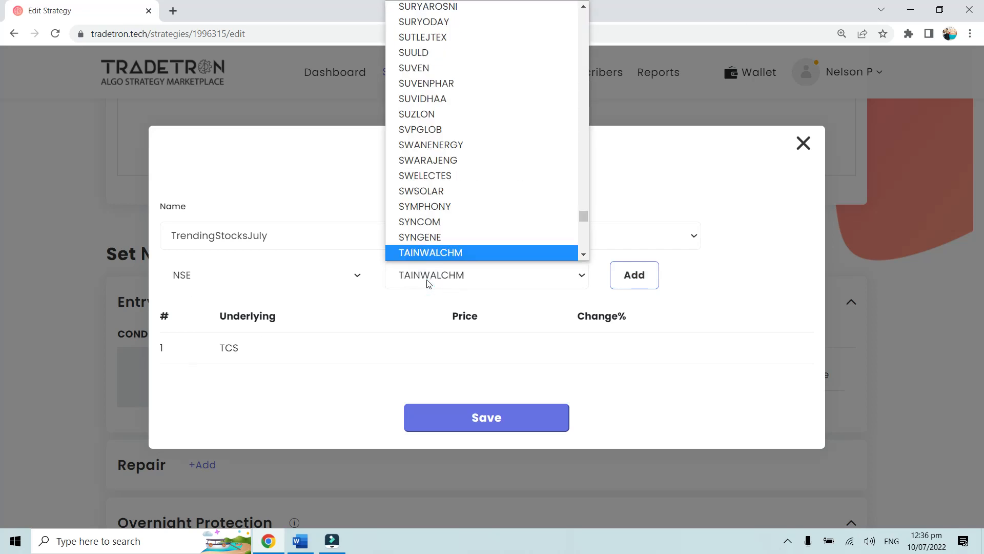
key("Down")
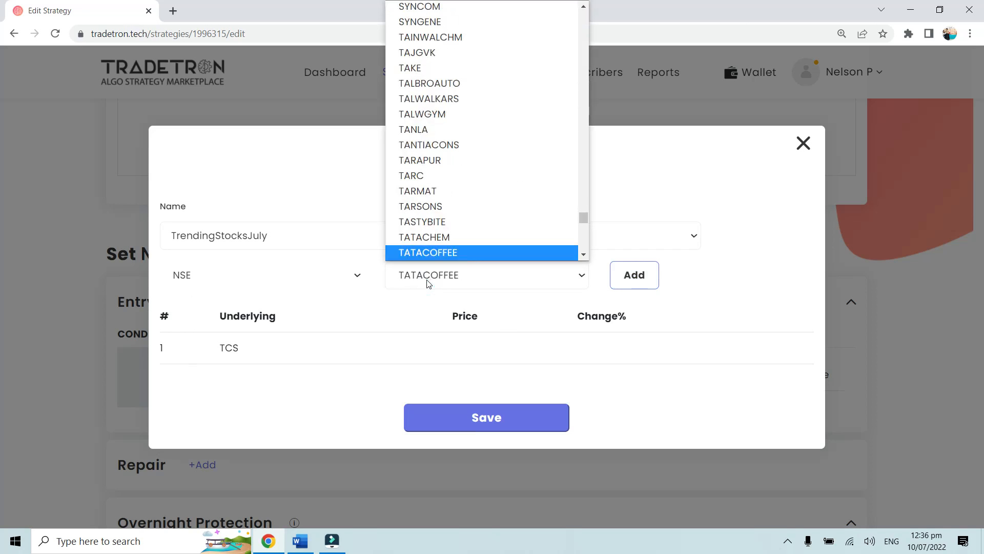
scroll(457, 198, "down", 3)
left_click(488, 216)
left_click(630, 278)
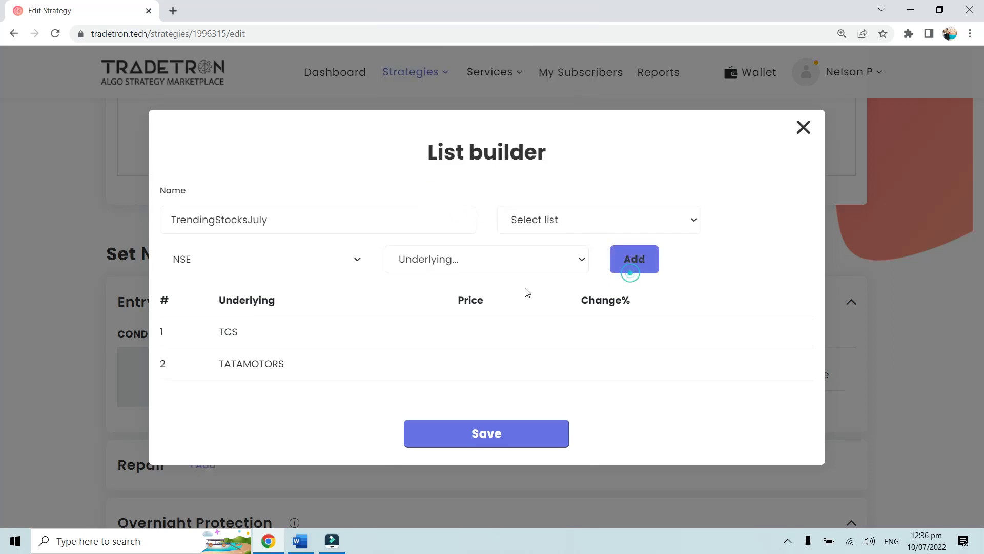
- Add the NSE underlying INFY to the TrendingStocksJuly list
left_click(452, 261)
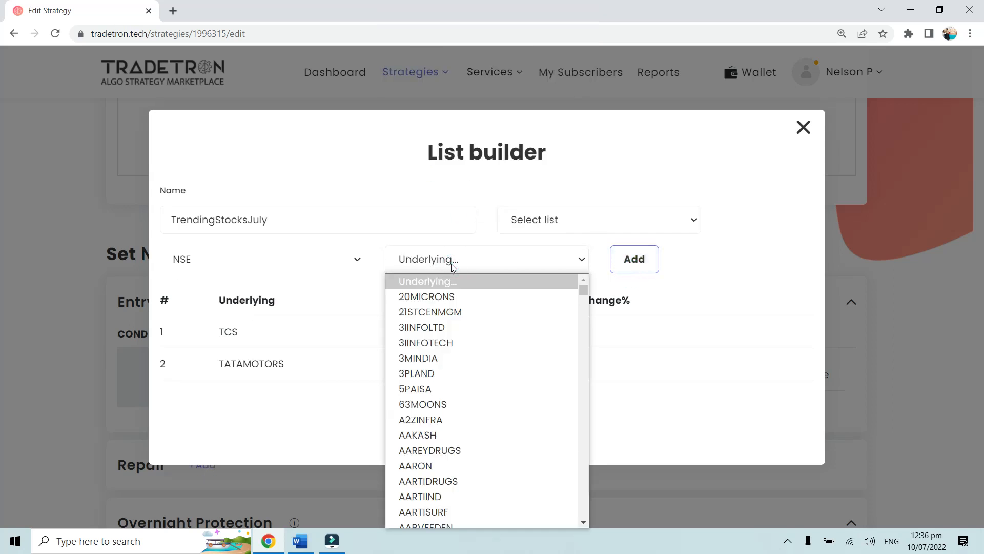
type("infy")
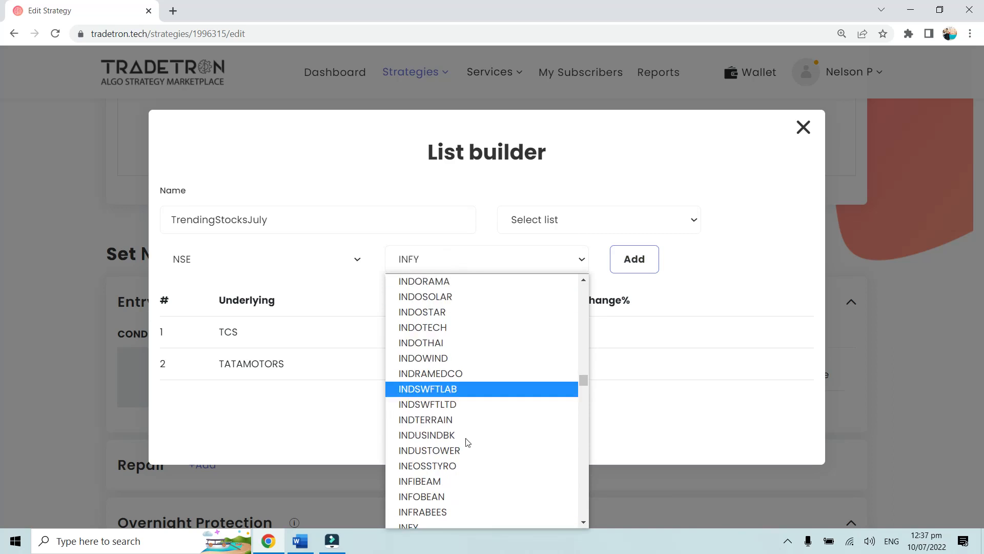
left_click(469, 519)
left_click(642, 255)
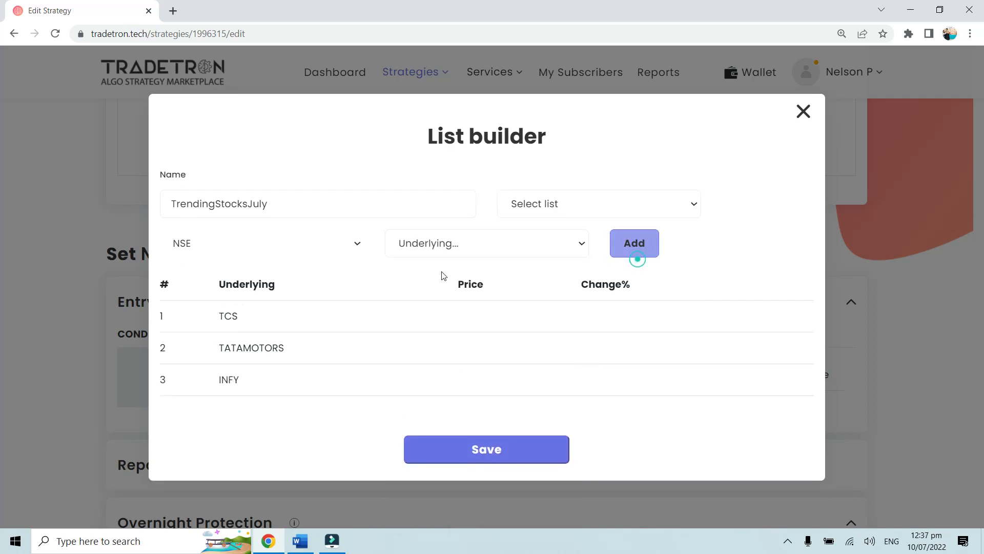
- Add the NSE underlying RELIANCE to the TrendingStocksJuly list, then save the list and close the List builder
left_click(456, 243)
type("relaxo")
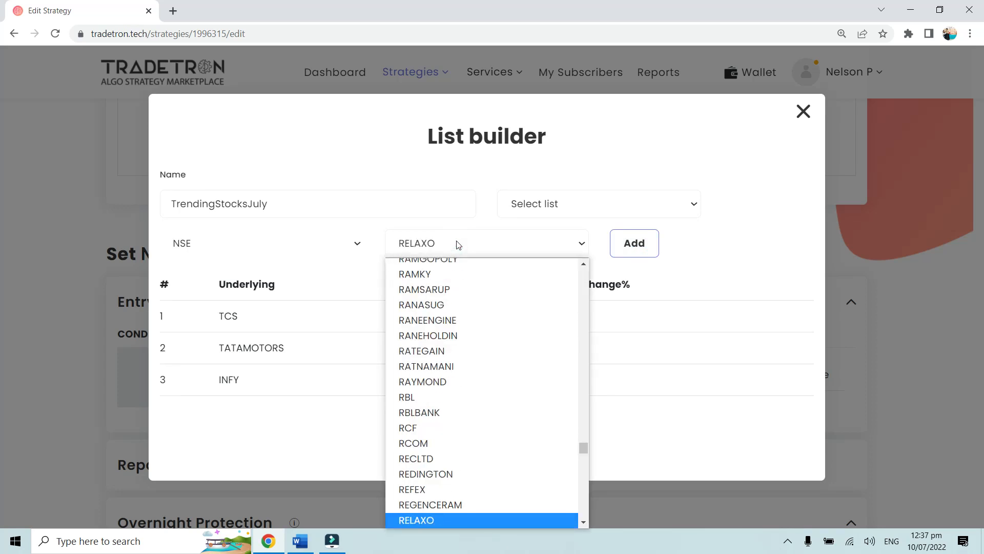
key("Down")
key("Down")
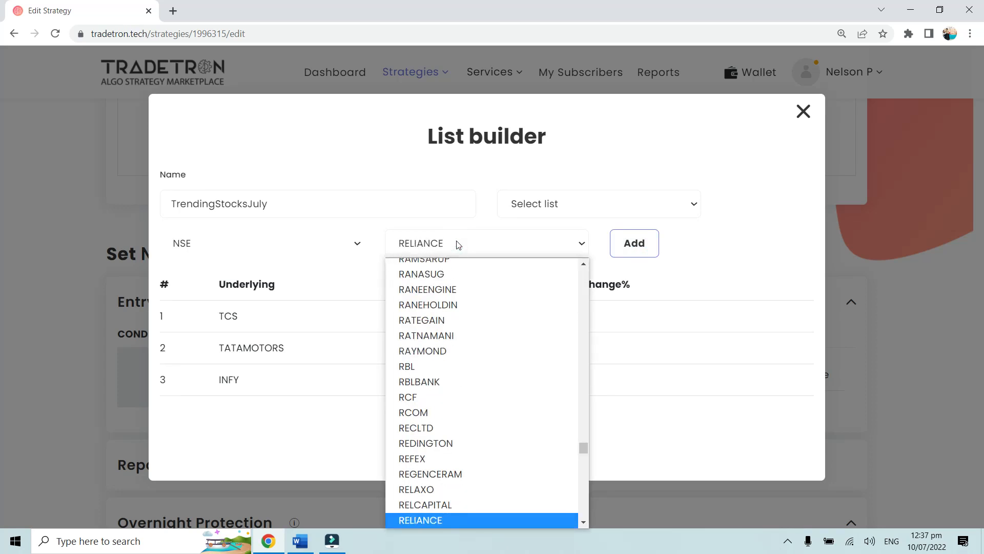
left_click(436, 522)
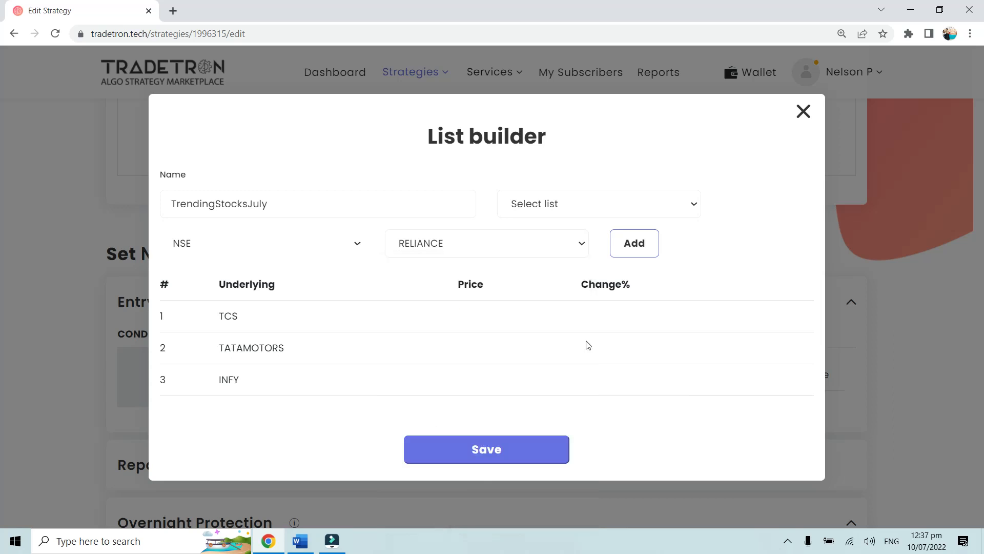
left_click(637, 251)
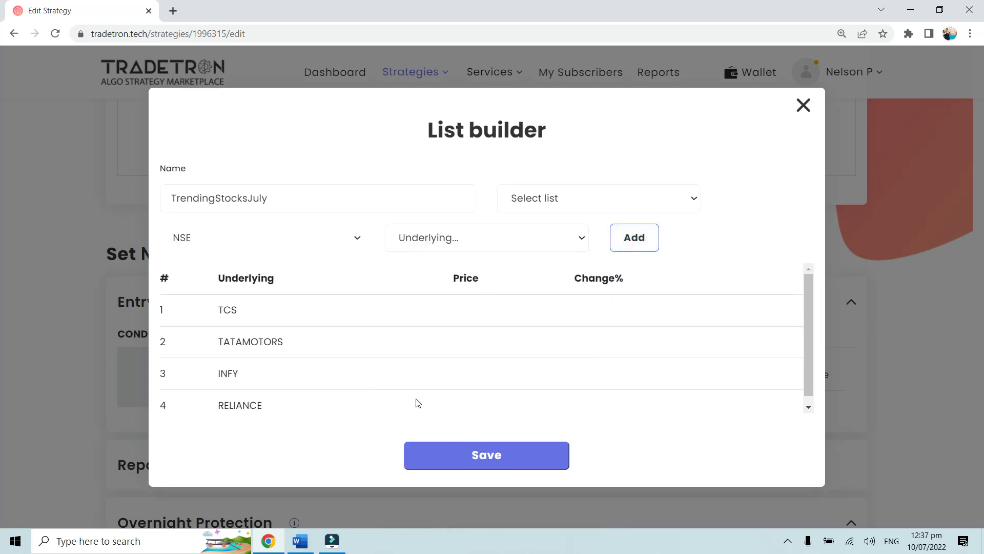
left_click(472, 454)
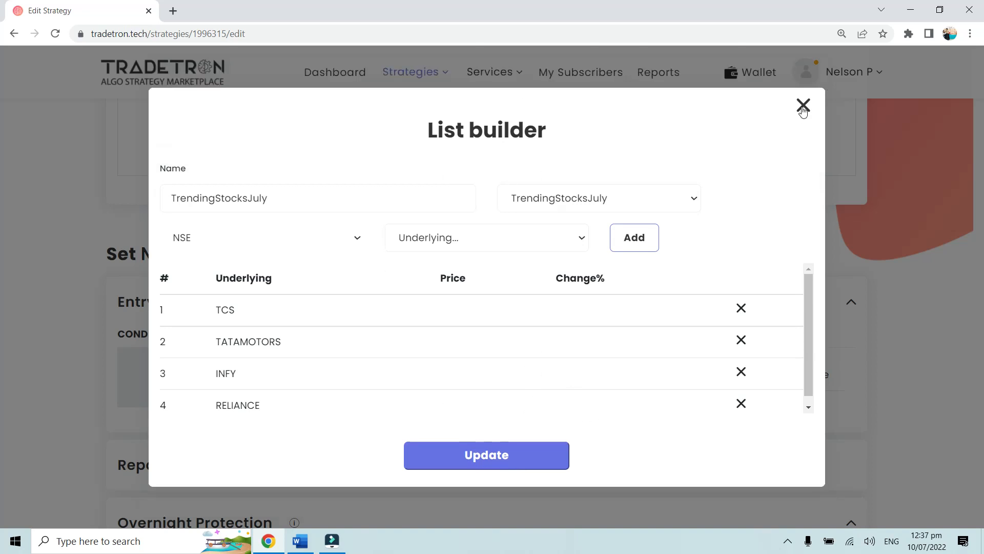
left_click(803, 106)
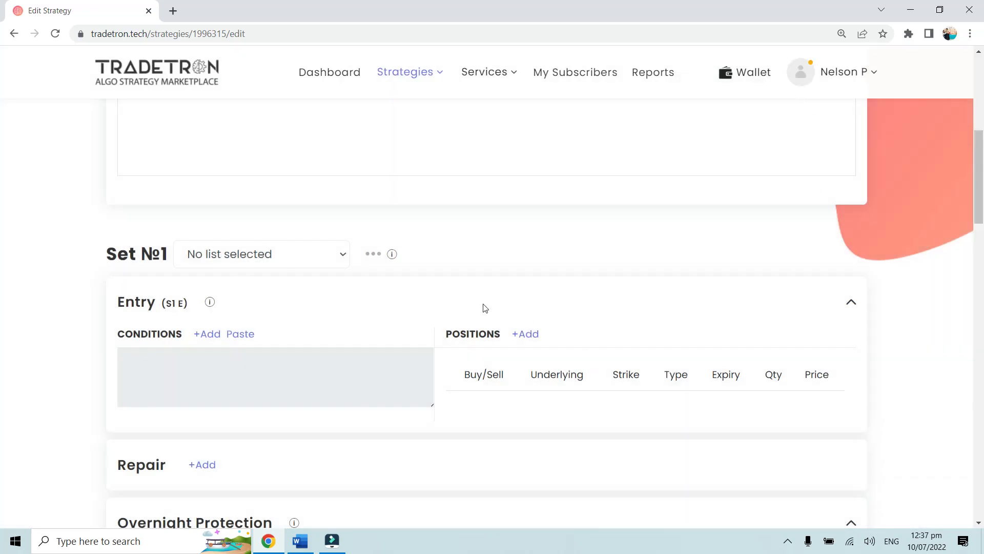
- Check the lists available for Set 1 for TrendingStocksJuly, leaving the selection as it is
left_click(280, 259)
scroll(350, 377, "down", 1)
scroll(350, 377, "down", 3)
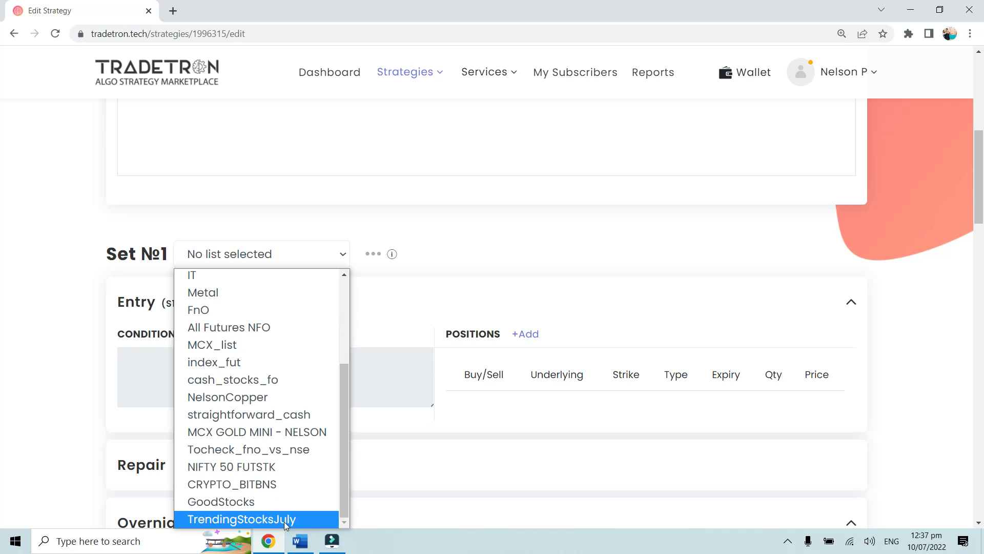
left_click(410, 394)
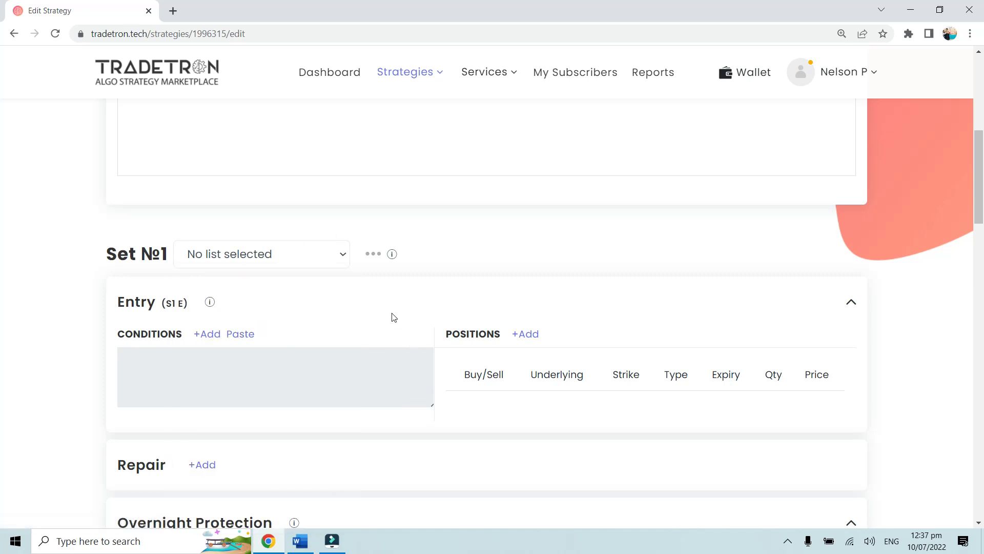
- Add a Set 1 entry condition using the Position keyword with the CLOSE series and position -1
left_click(210, 339)
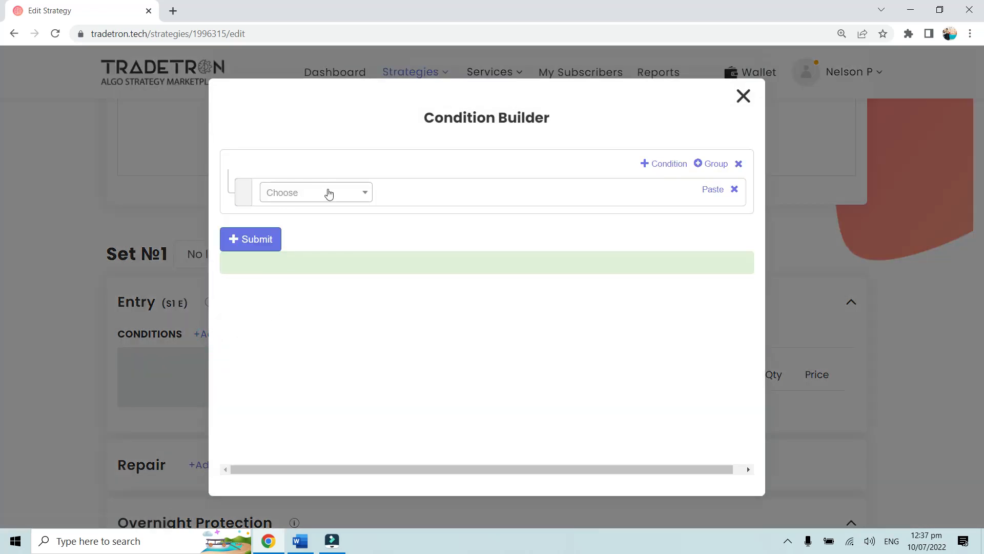
left_click(328, 192)
type("Posi")
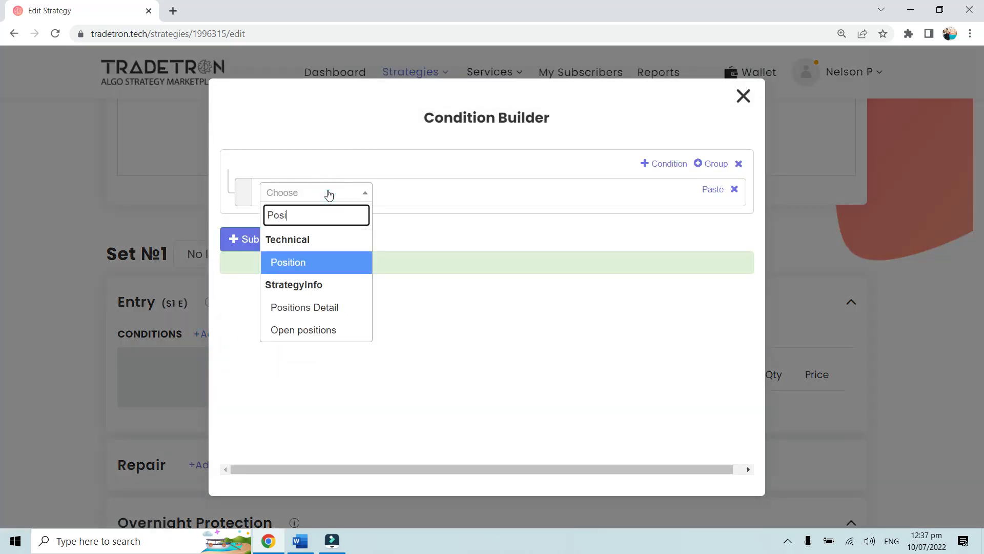
type("tion")
left_click(315, 260)
left_click(415, 243)
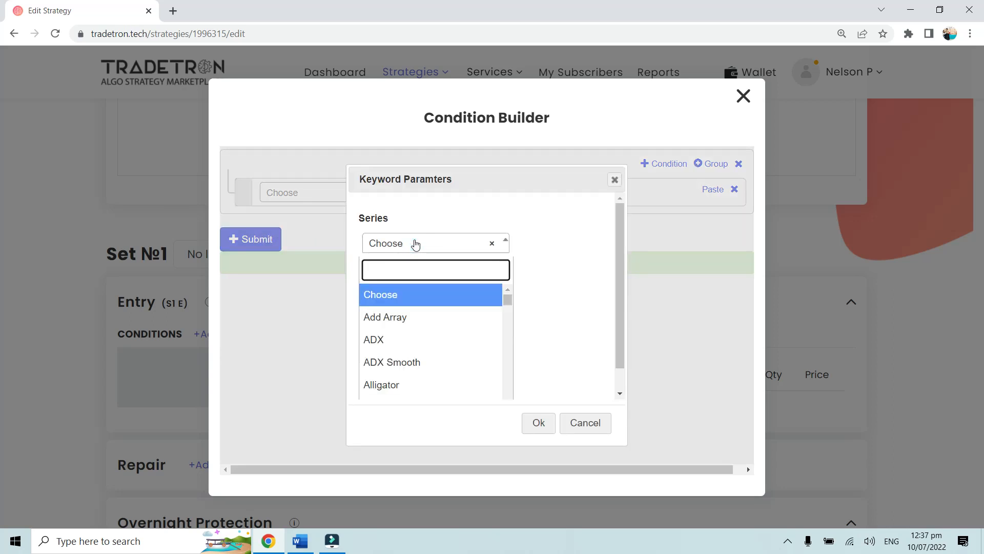
type("Clos")
left_click(383, 294)
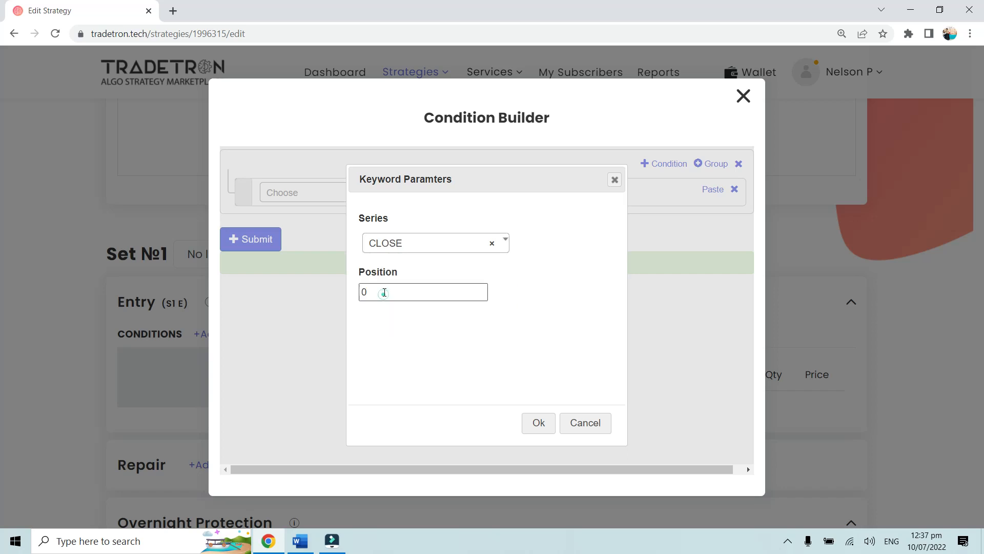
double_click(379, 293)
type("-1")
left_click(537, 423)
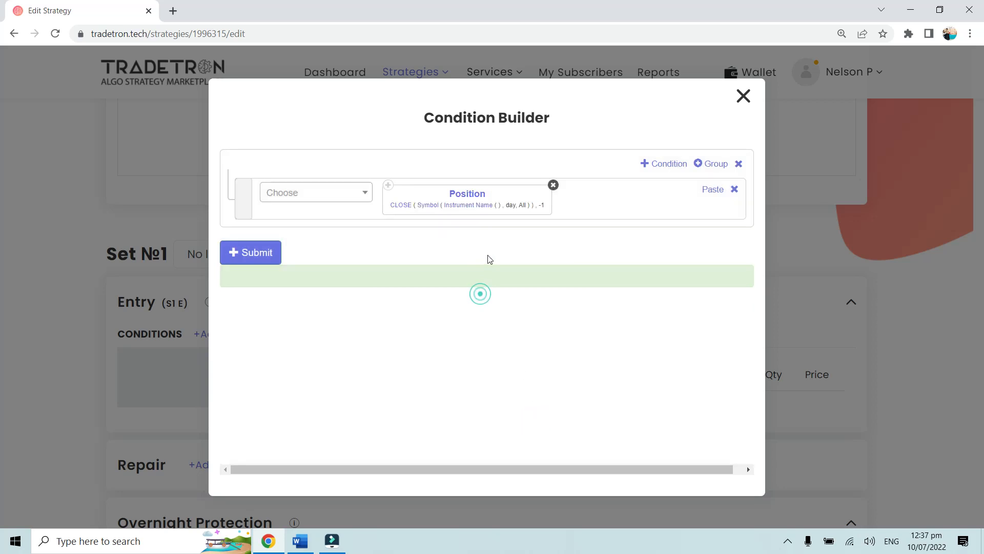
- Set the candle type of the condition's symbol to 5m
key("ctrl+plus")
key("ctrl+plus")
left_click(398, 246)
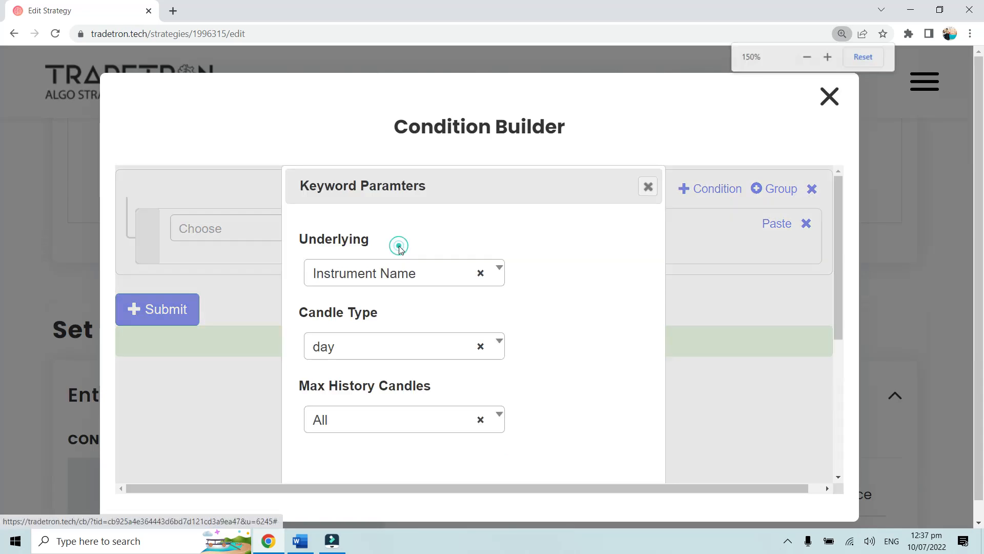
left_click(351, 341)
scroll(378, 445, "down", 2)
scroll(379, 446, "down", 1)
left_click(373, 405)
scroll(444, 398, "down", 5)
left_click(544, 451)
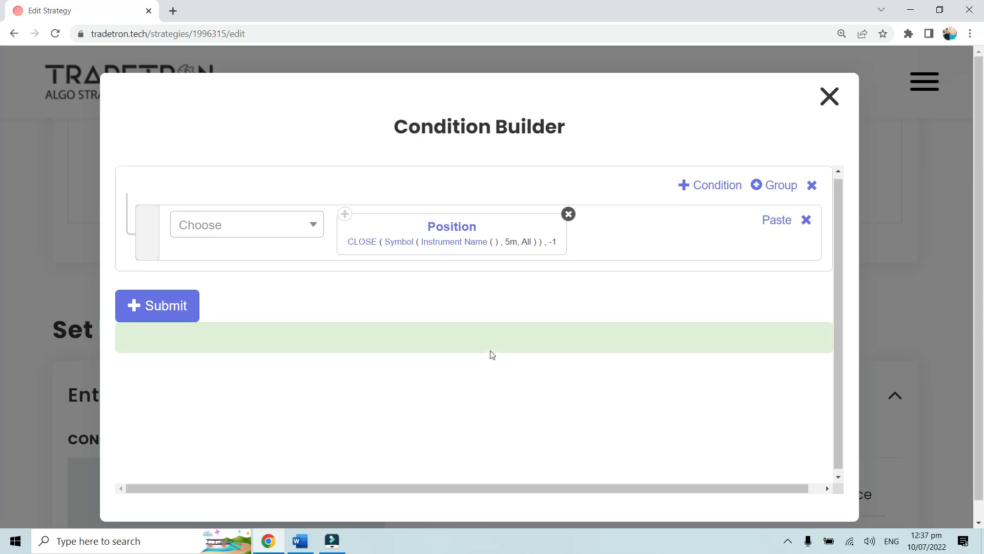
- Open the instrument parameters of the condition and choose NSE as the exchange
left_click(455, 251)
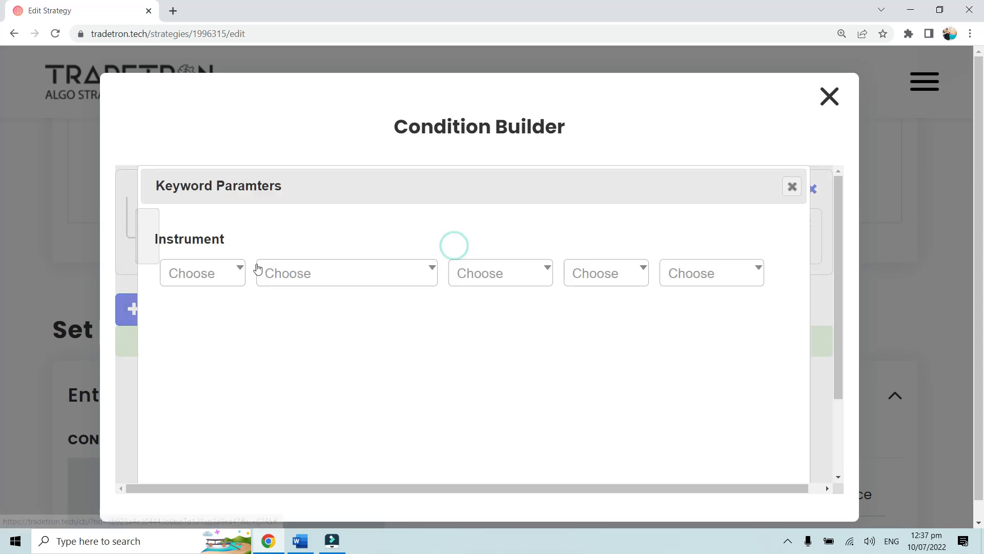
left_click(206, 274)
type("NF")
key("BackSpace")
type("SE")
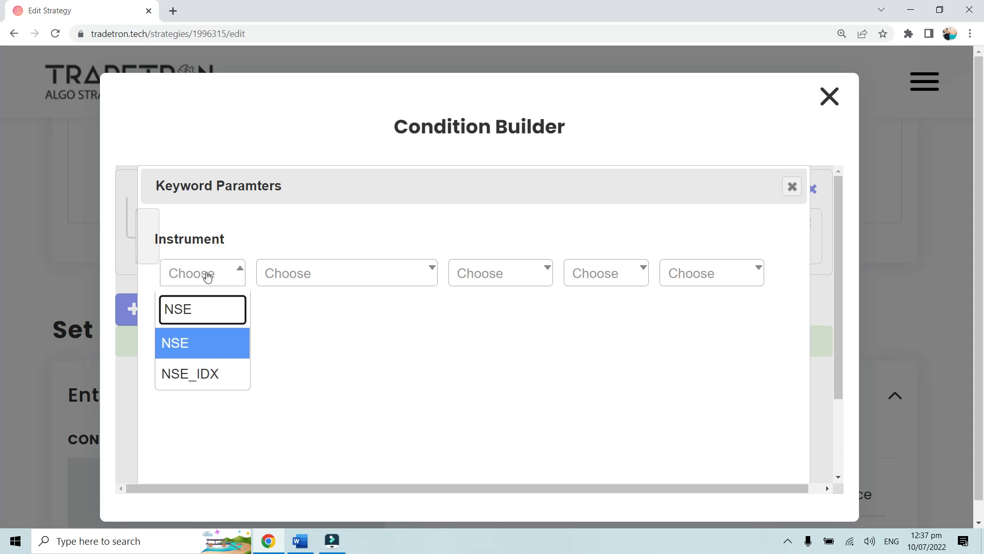
left_click(218, 342)
- Choose the TrendingStocksJuly list as the condition's underlying and apply the instrument parameters
left_click(316, 279)
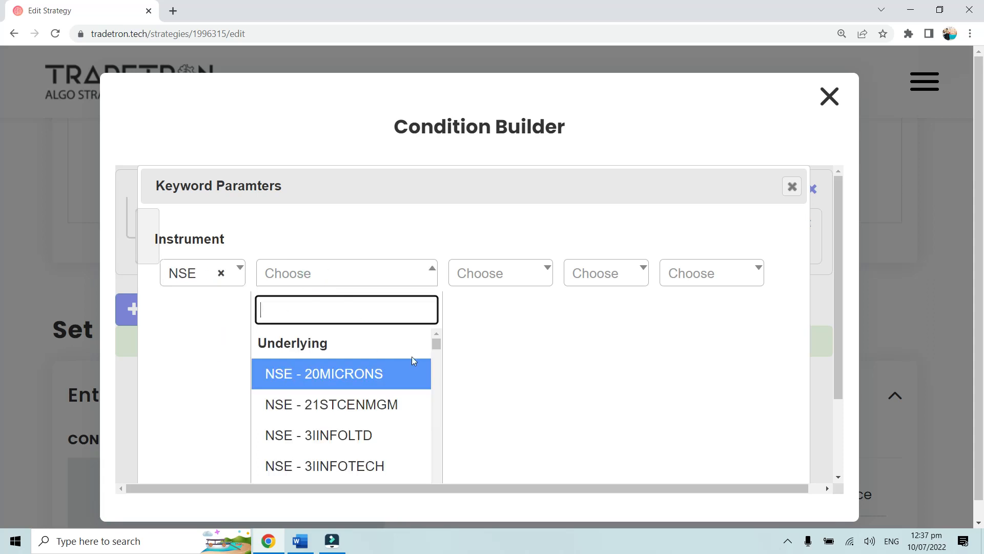
left_click_drag(436, 345, 437, 488)
scroll(468, 432, "down", 2)
left_click_drag(435, 389, 440, 408)
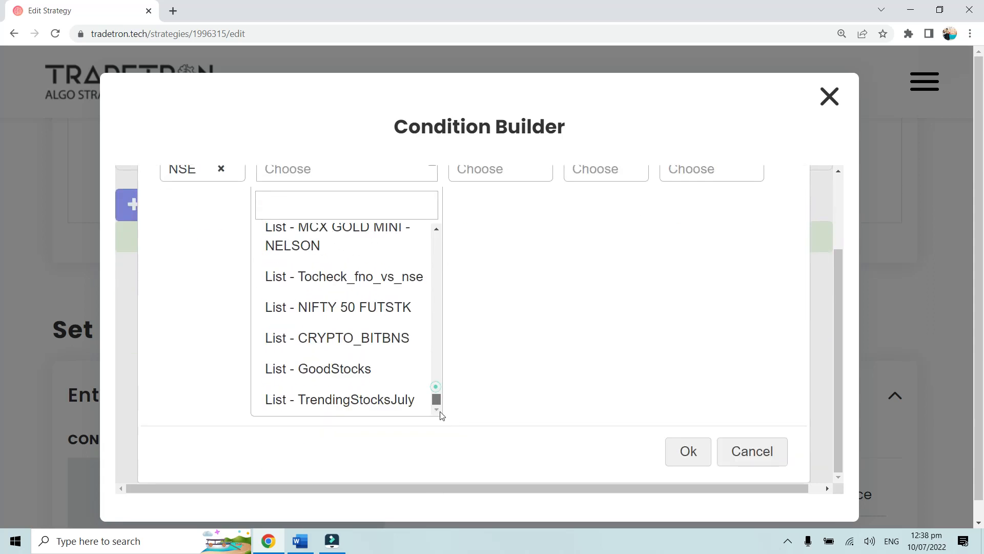
left_click(372, 405)
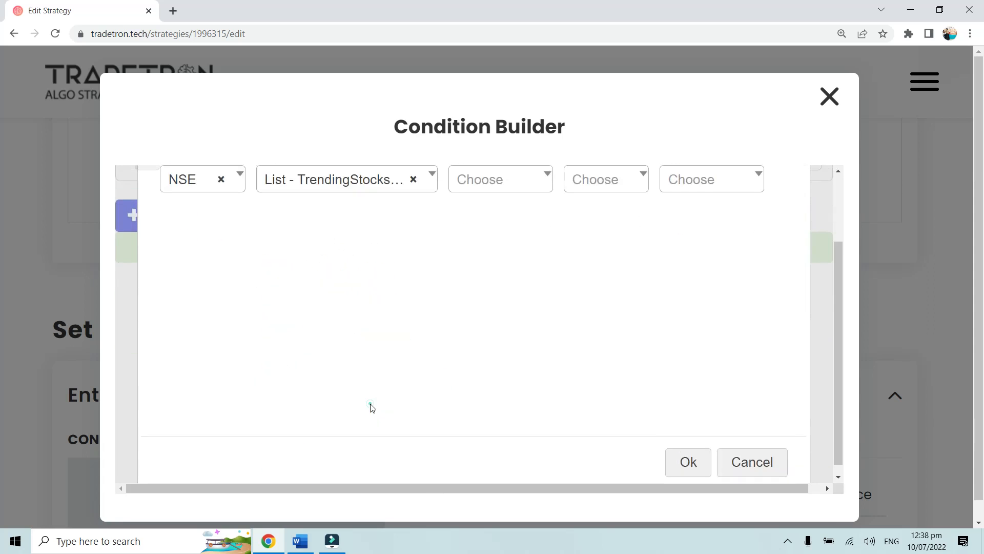
left_click(402, 321)
left_click(687, 461)
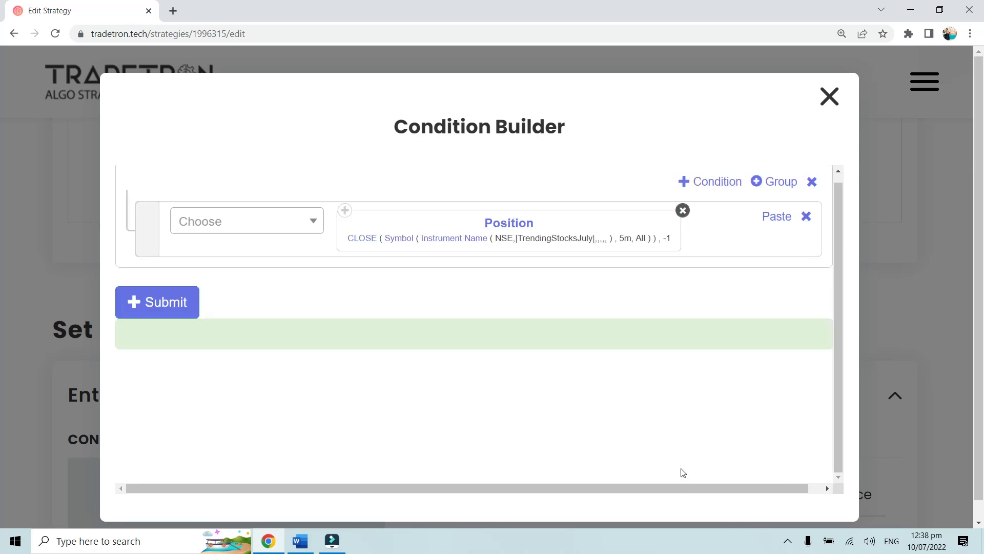
- Review the completed Position expression, submit it as the Set 1 entry condition and close the Condition Builder
key("ctrl+plus")
key("ctrl+plus")
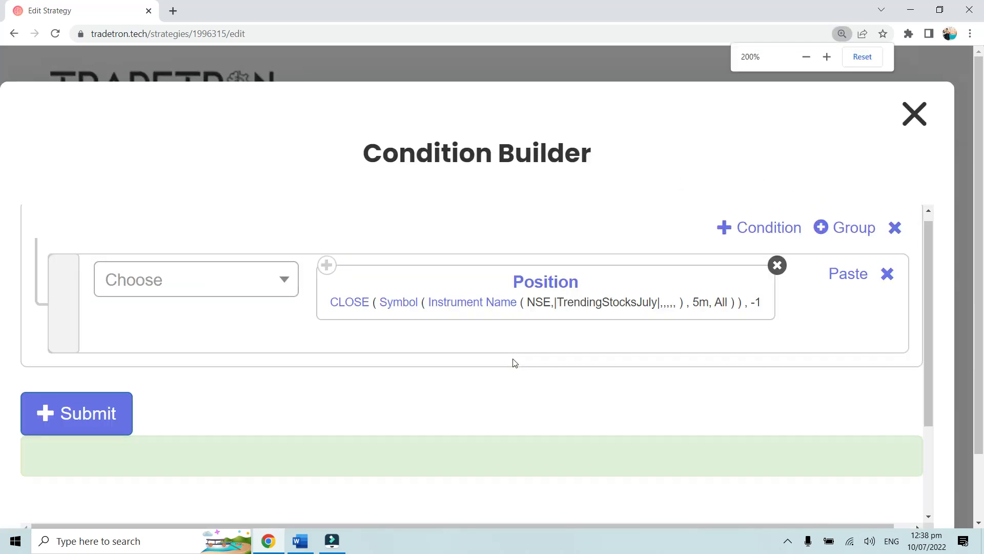
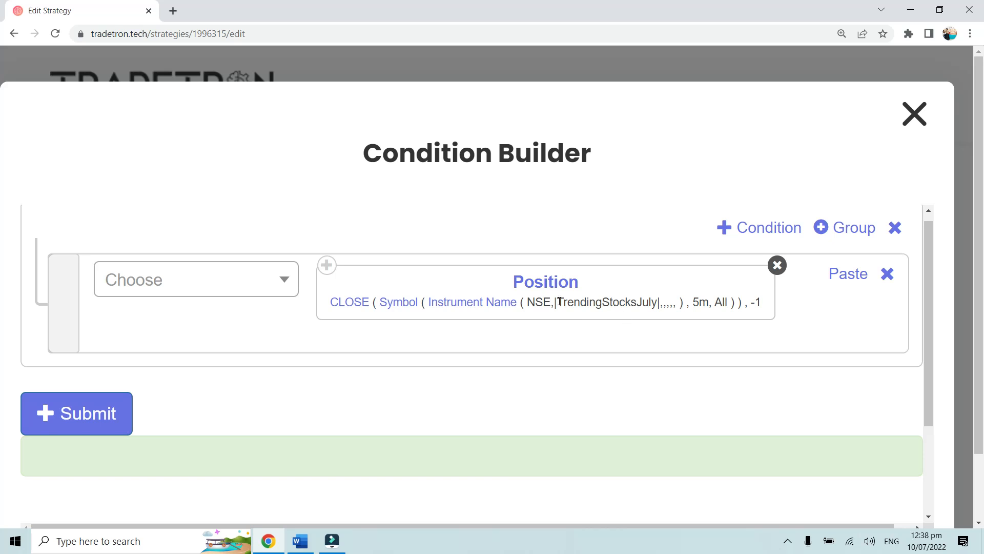
scroll(699, 329, "down", 3)
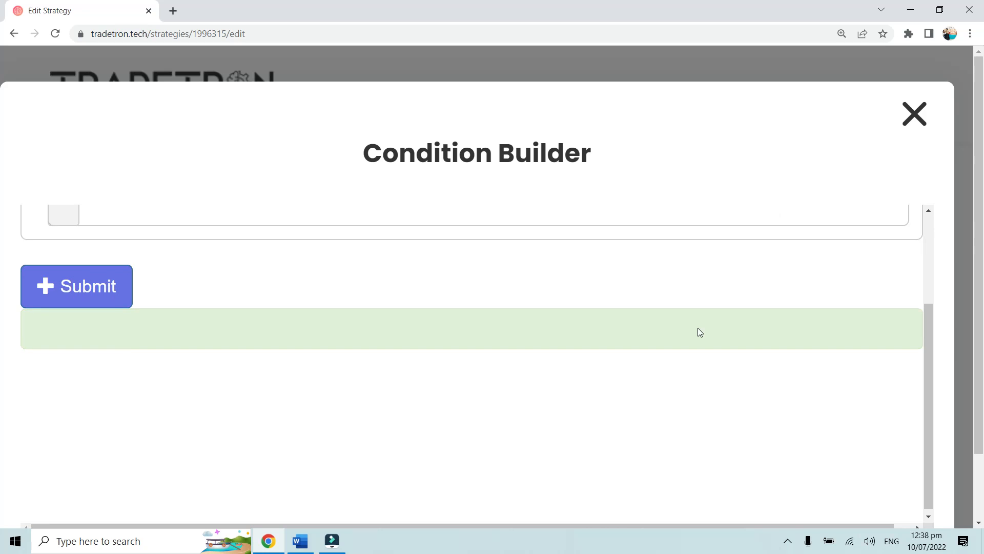
scroll(700, 330, "up", 2)
scroll(699, 332, "up", 1)
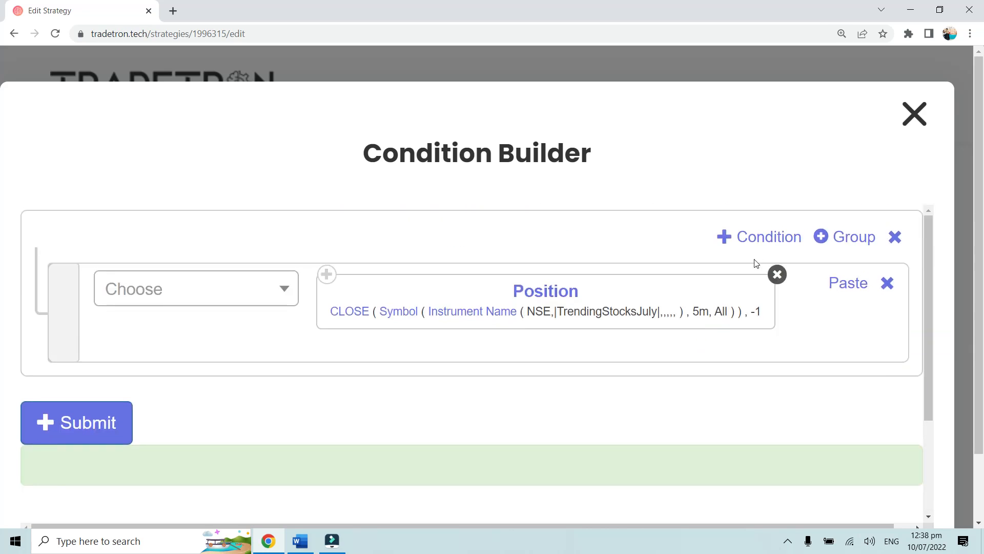
key("ctrl+minus")
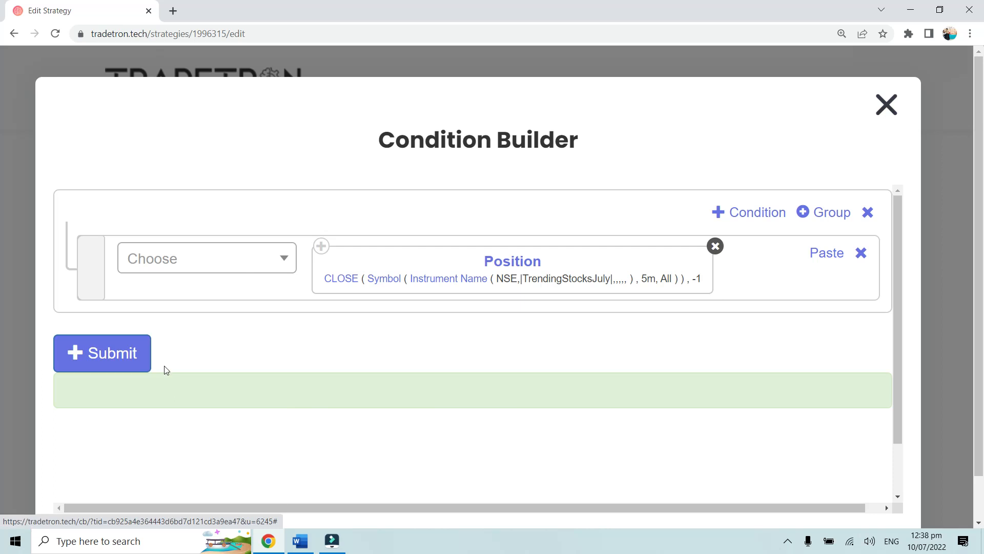
left_click(145, 351)
left_click(885, 105)
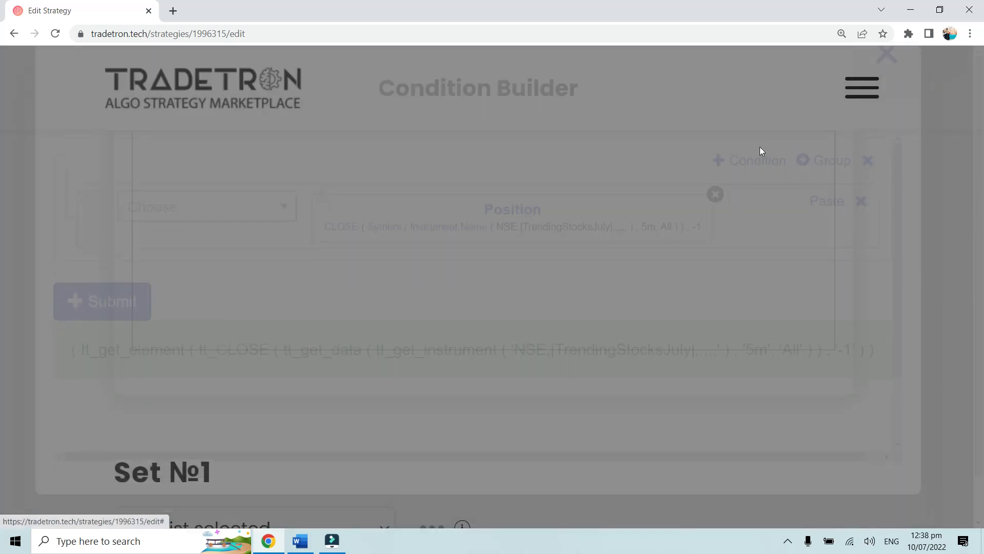
key("ctrl+minus")
key("ctrl+minus")
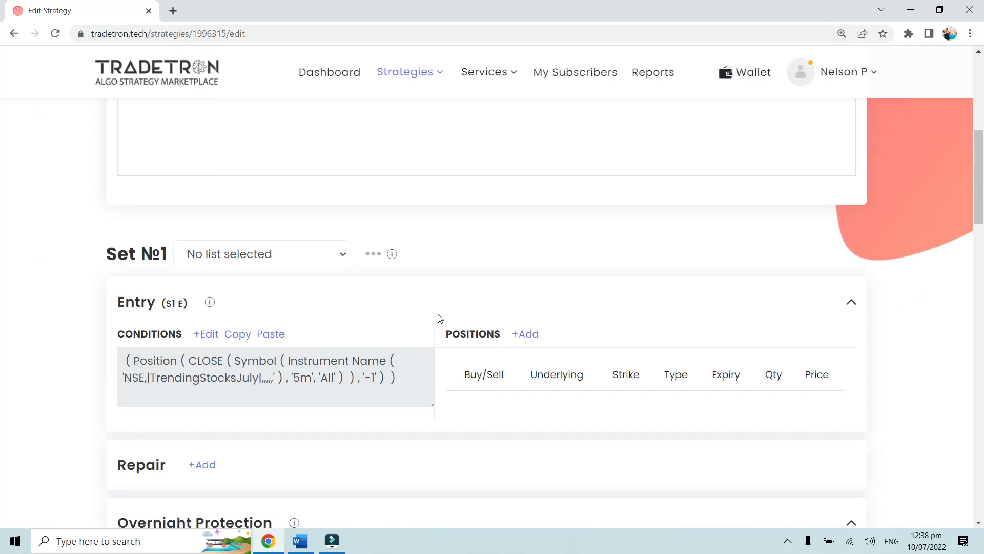
- Look over the saved entry condition and the new-position form for Set 1, closing both without changes
left_click(212, 333)
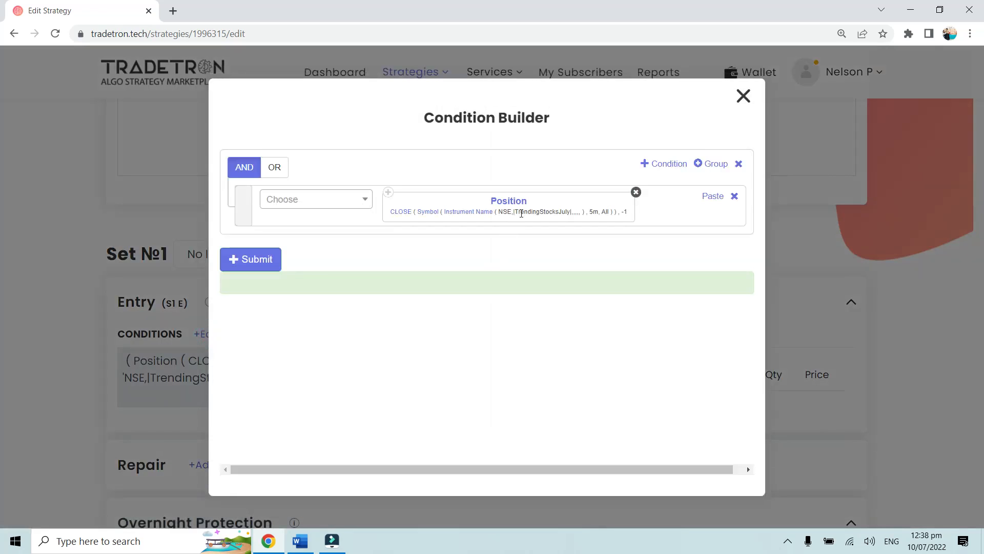
left_click(743, 96)
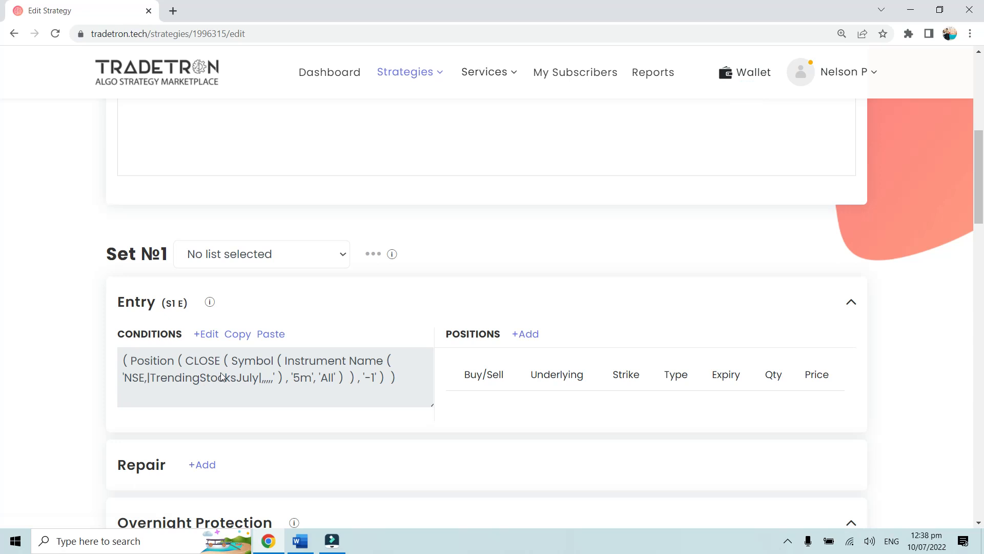
left_click(536, 337)
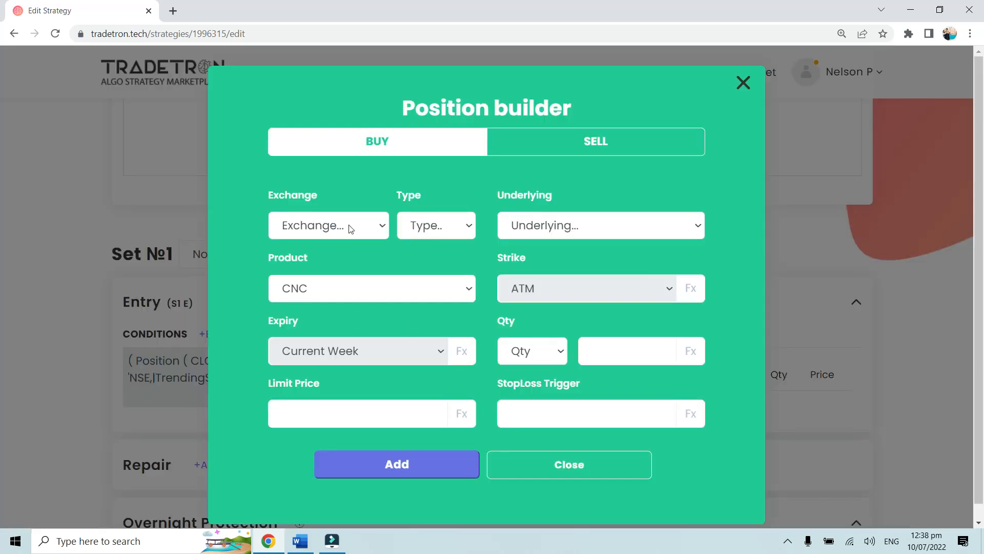
left_click(743, 84)
left_click(464, 270)
- Select the TrendingStocksJuly list for Set 1 and open the builder for a new entry position
left_click(240, 263)
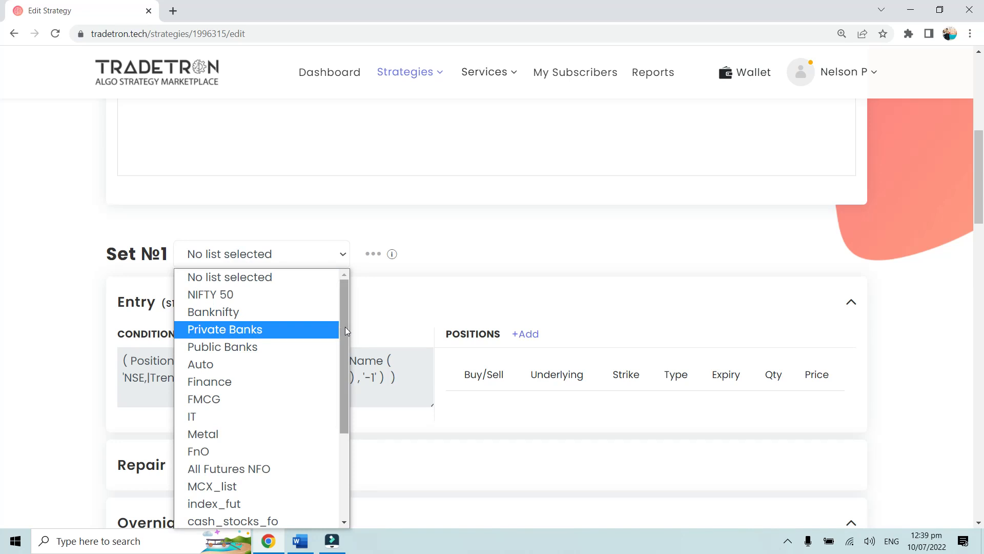
left_click_drag(344, 327, 355, 484)
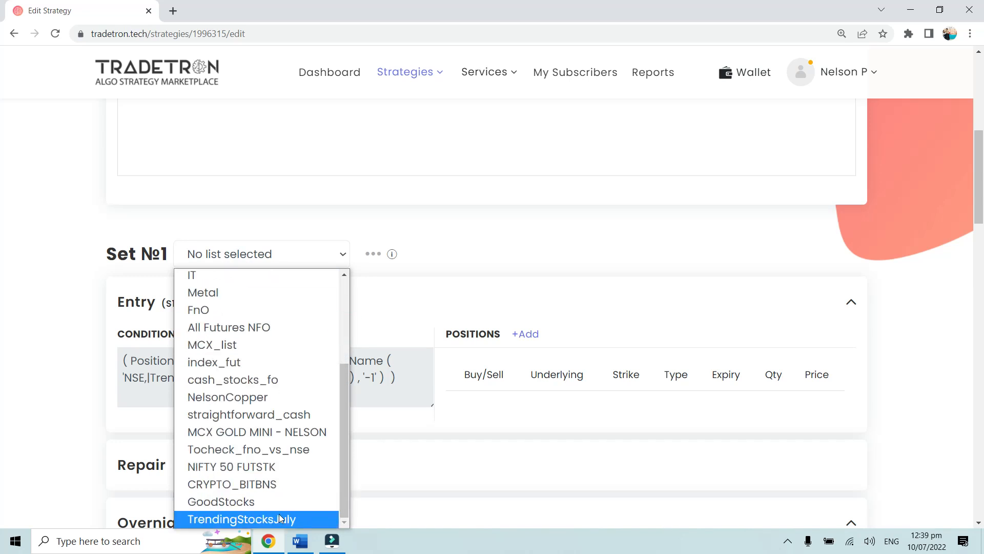
left_click(266, 518)
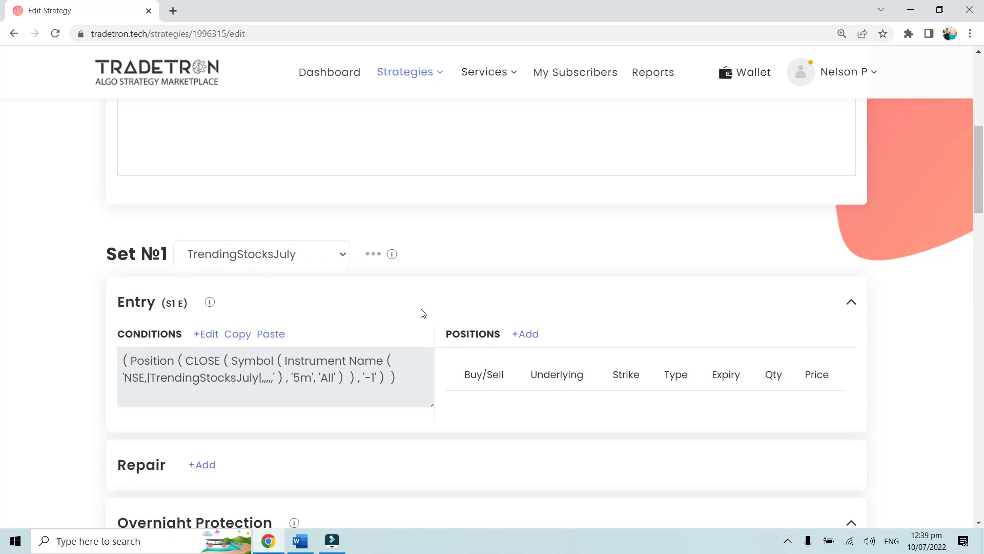
left_click(529, 335)
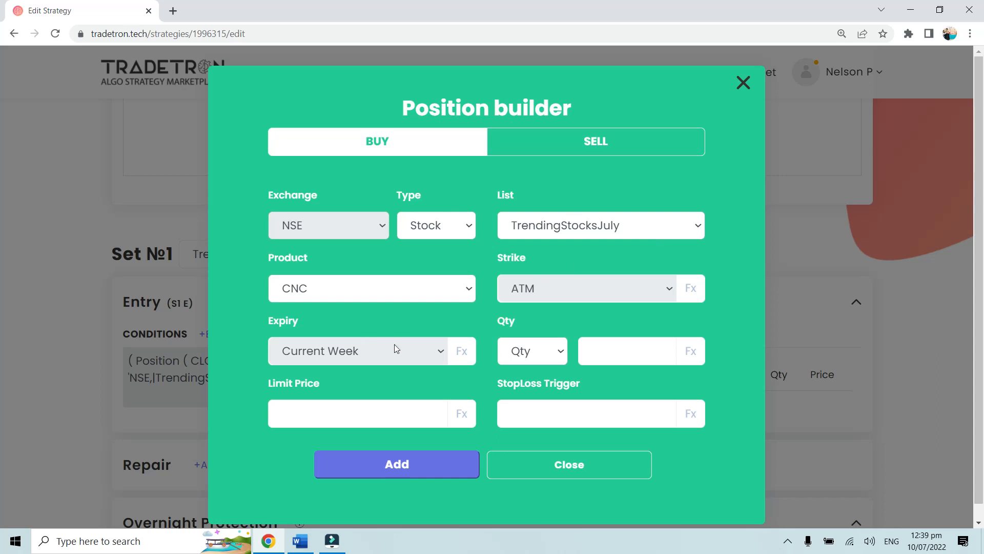
- Look over the quantity field and its type options in the Position builder, closing it without adding a position
left_click(611, 354)
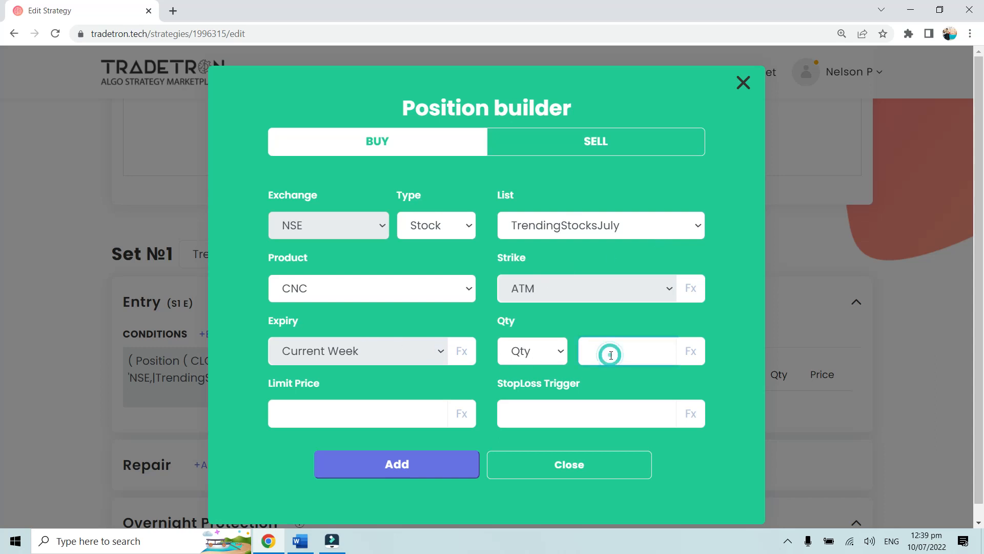
left_click(556, 360)
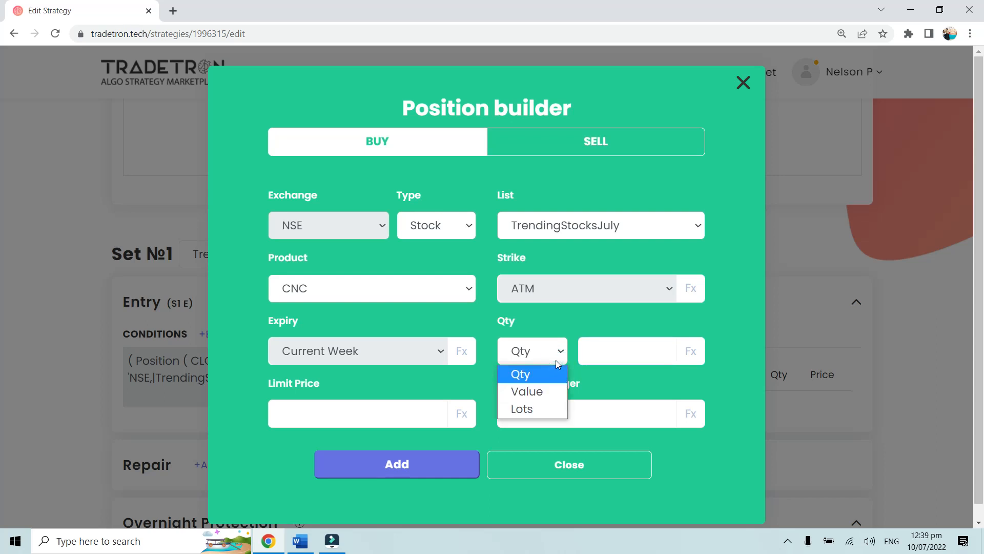
left_click(597, 465)
left_click(596, 465)
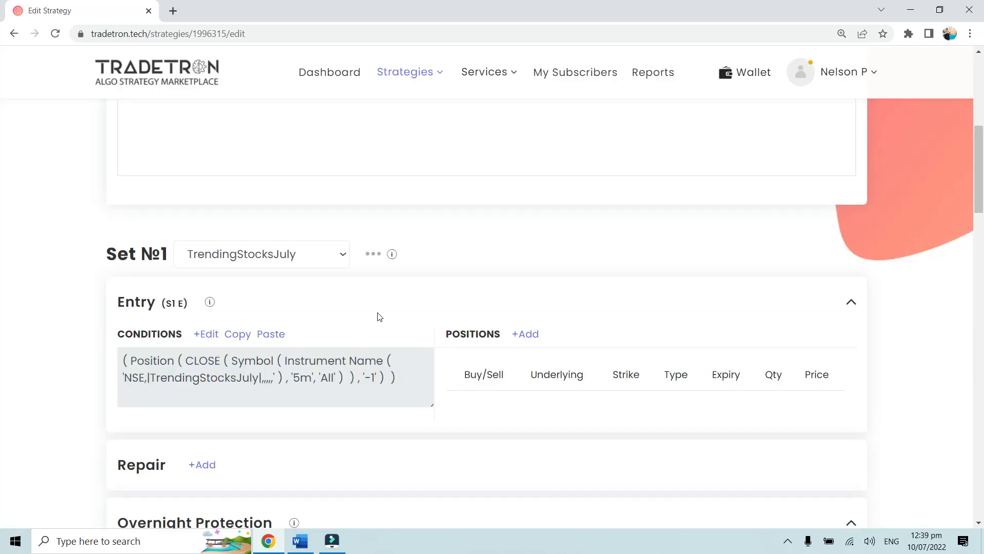
- Review the entry condition in the Condition Builder and the list selection in the Position builder, closing both without changes
left_click(207, 335)
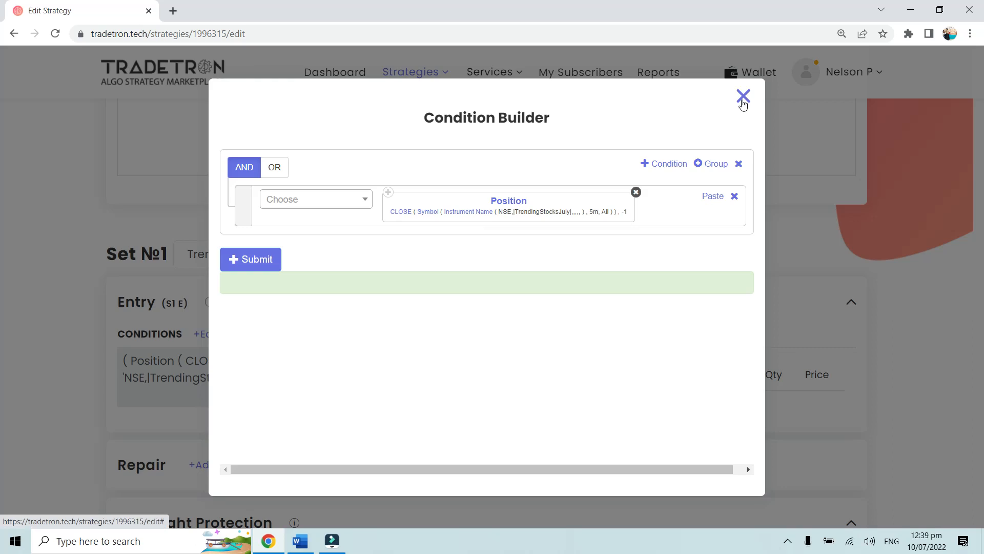
left_click(743, 97)
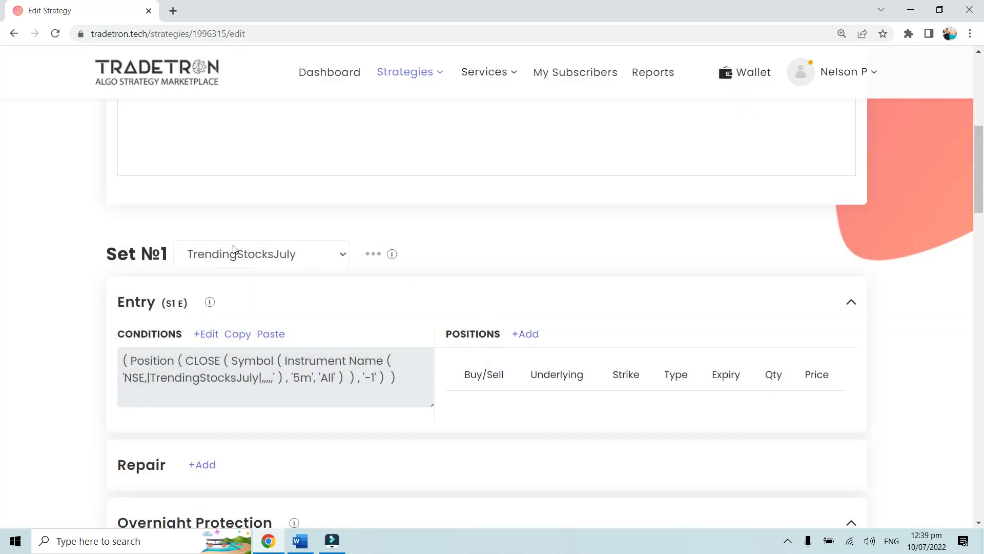
left_click(527, 335)
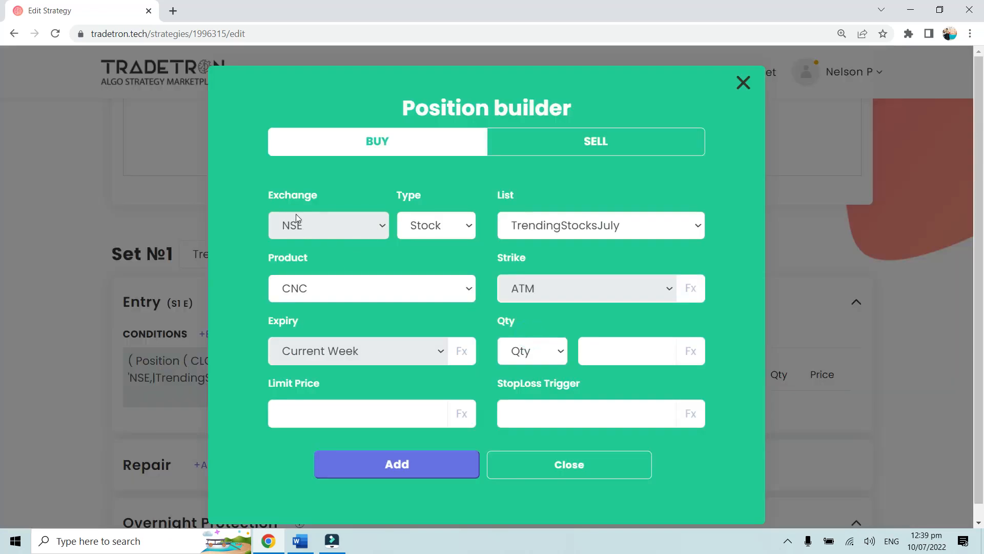
left_click(551, 458)
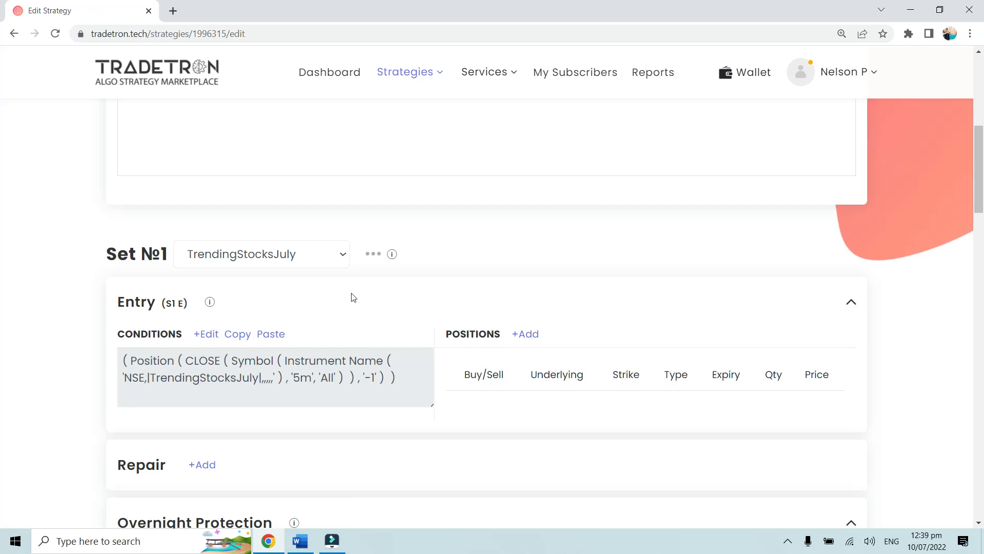
- Set the Set 1 list to "No list selected"
left_click(287, 257)
left_click_drag(344, 437, 344, 341)
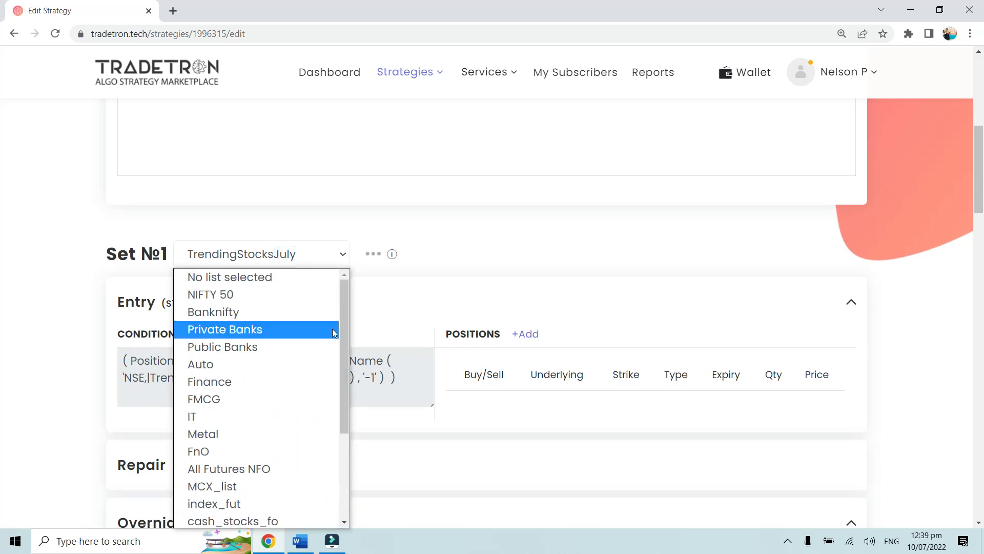
left_click(276, 280)
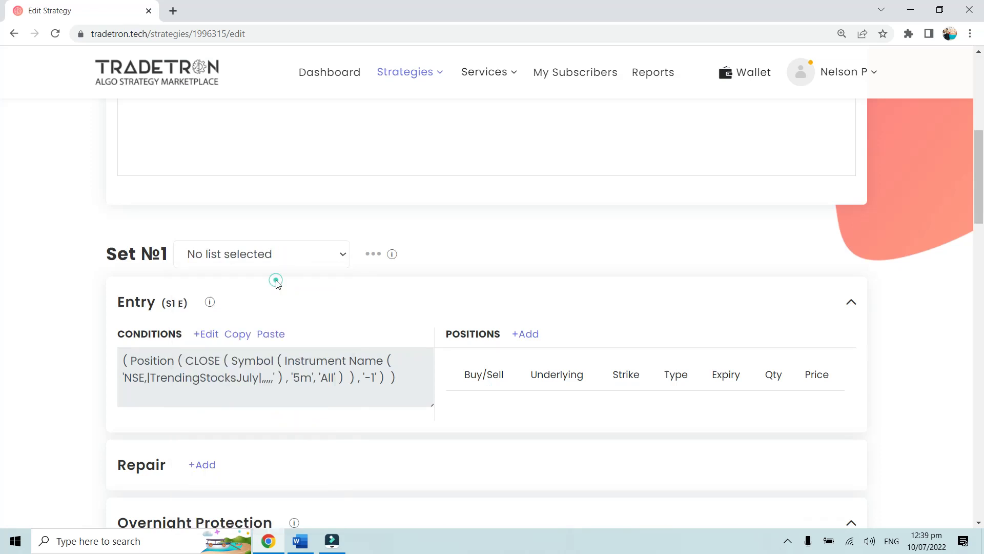
- Try a new Set 1 entry position on NSE with AARTIDRUGS as the underlying, closing the builder without adding it
left_click(525, 341)
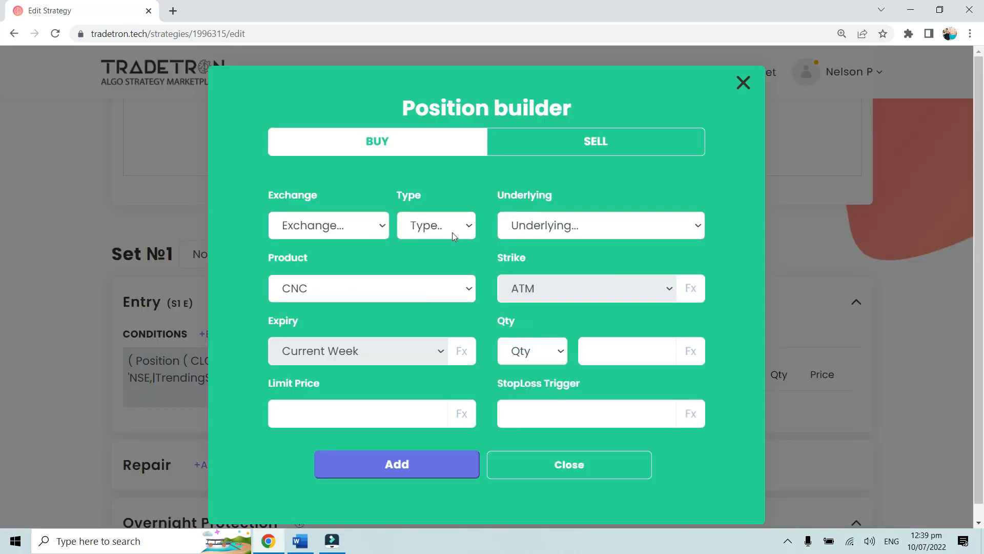
left_click(352, 231)
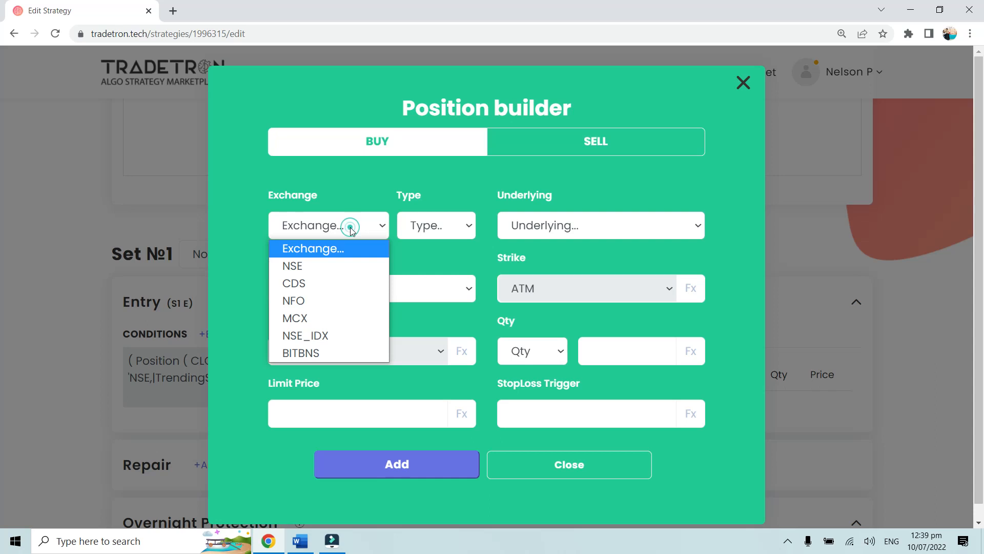
left_click(347, 266)
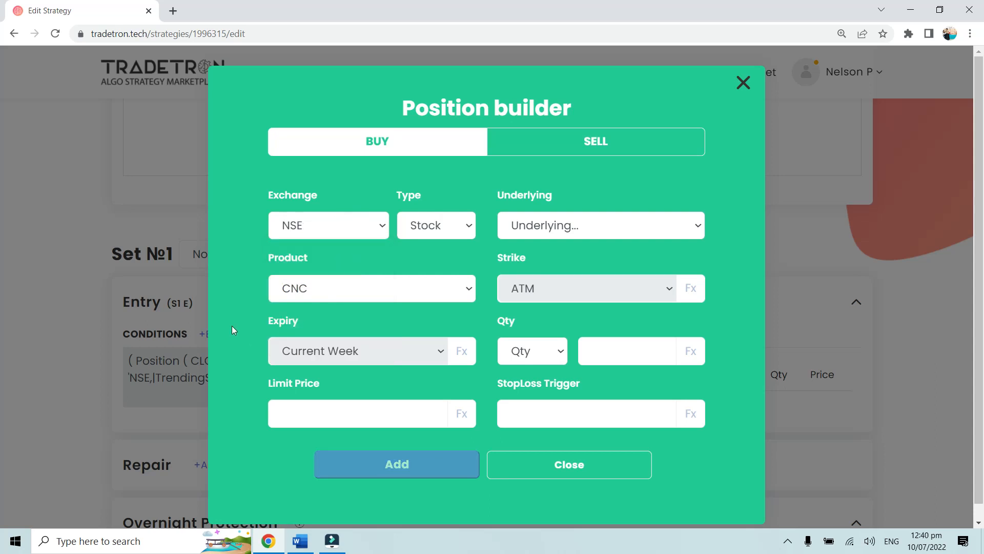
left_click(528, 229)
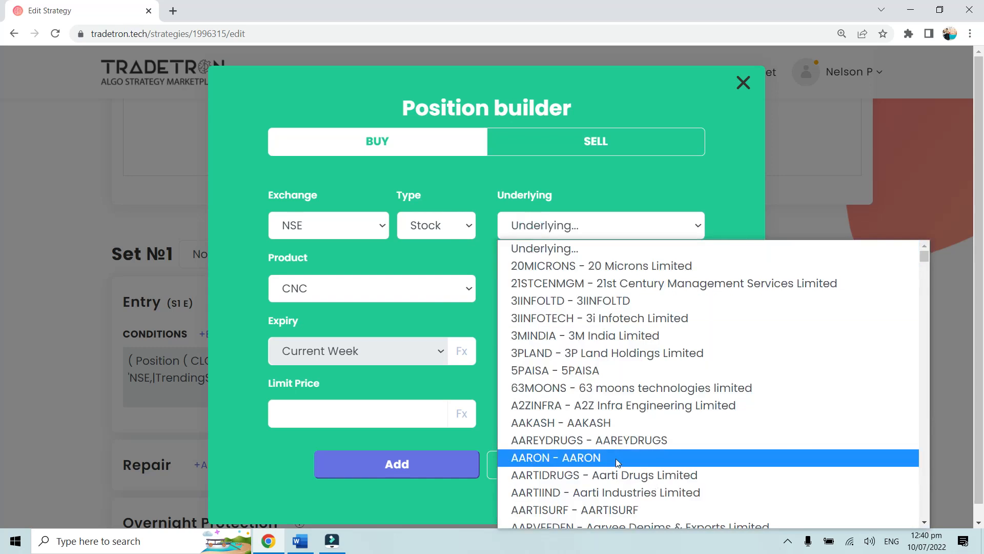
left_click(612, 472)
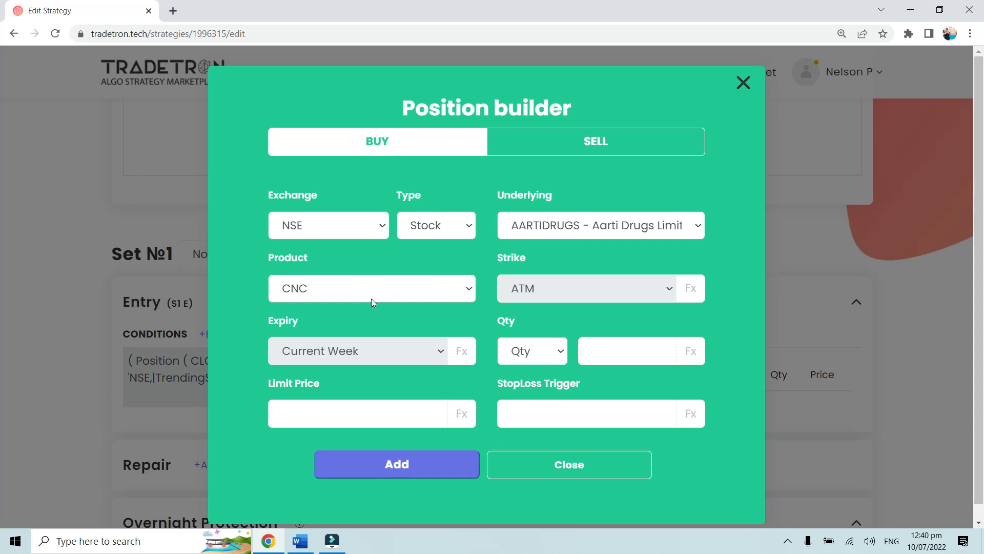
left_click(573, 466)
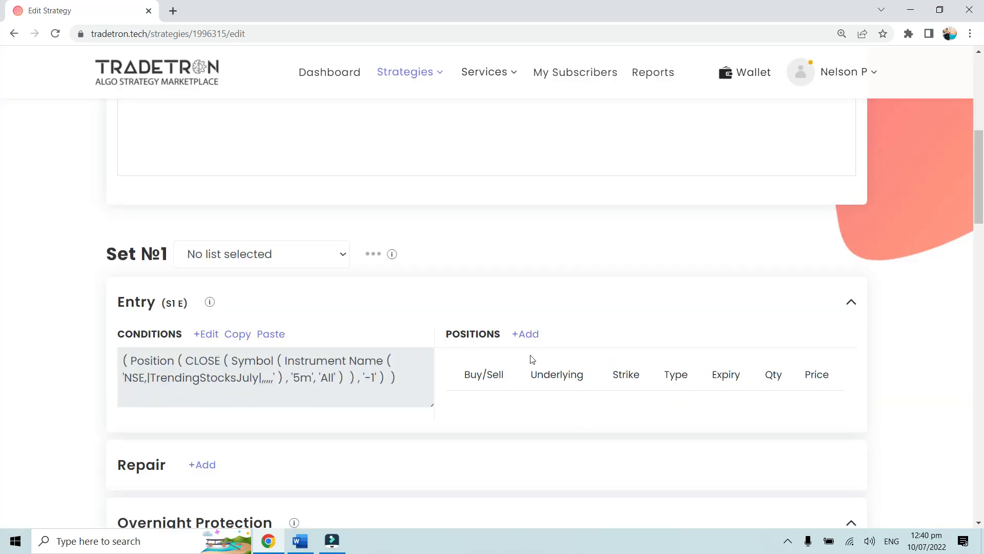
- Reselect the TrendingStocksJuly list for Set 1 and examine the list defaults in the Position builder, closing it without adding a position
left_click(302, 251)
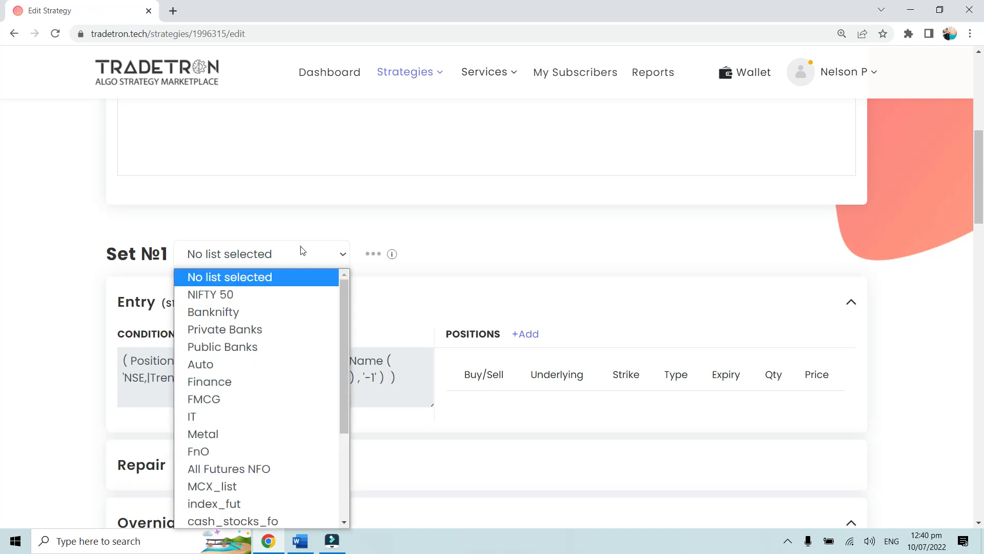
scroll(309, 415, "down", 3)
left_click(296, 519)
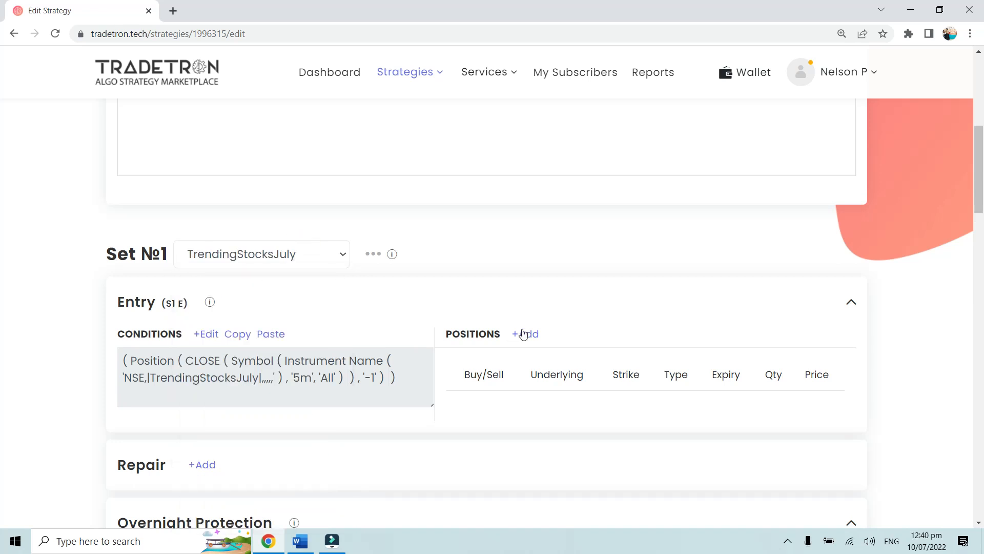
left_click(524, 334)
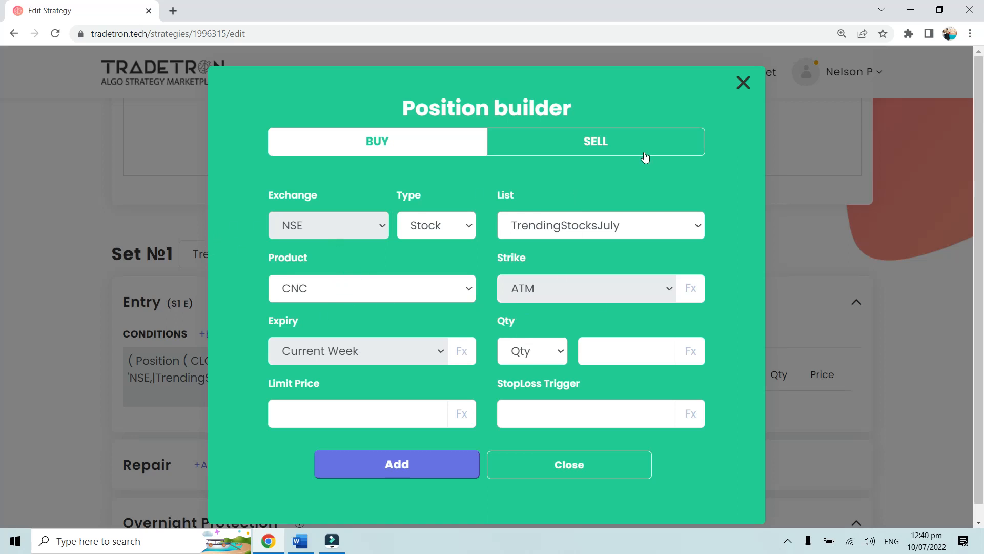
left_click(743, 83)
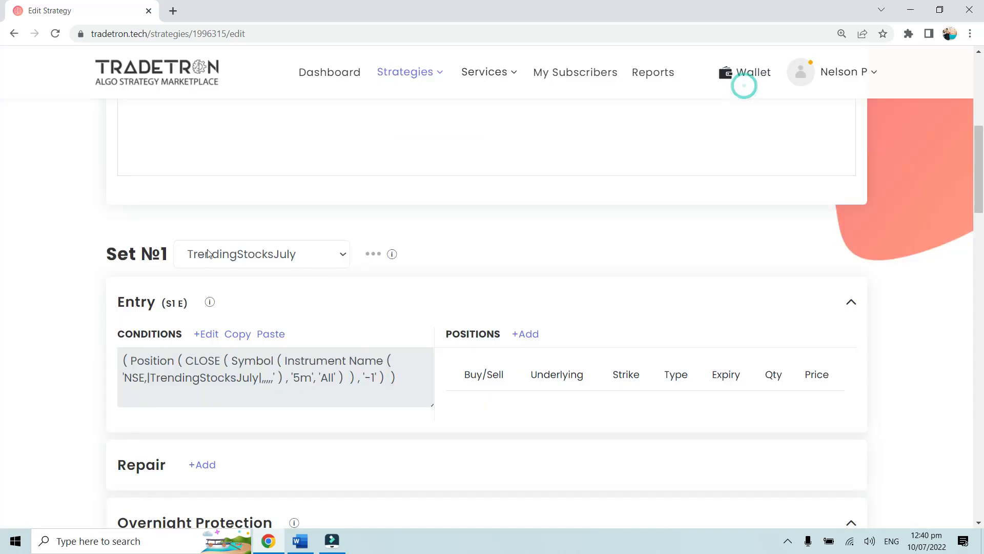
- Return the Set 1 list to "No list selected" and check the video agenda in Word before going back to the strategy
left_click(308, 255)
left_click_drag(346, 376, 338, 264)
left_click(321, 274)
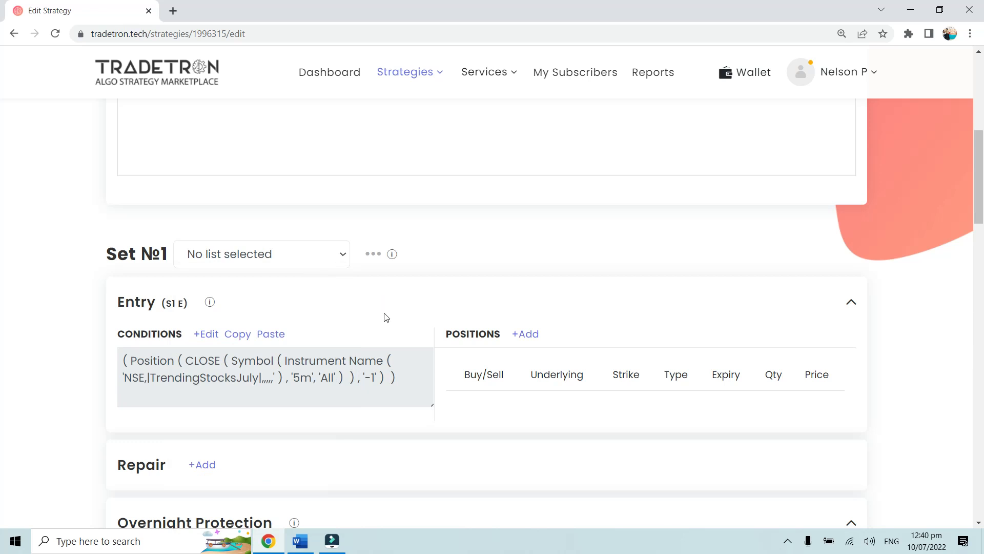
left_click(312, 547)
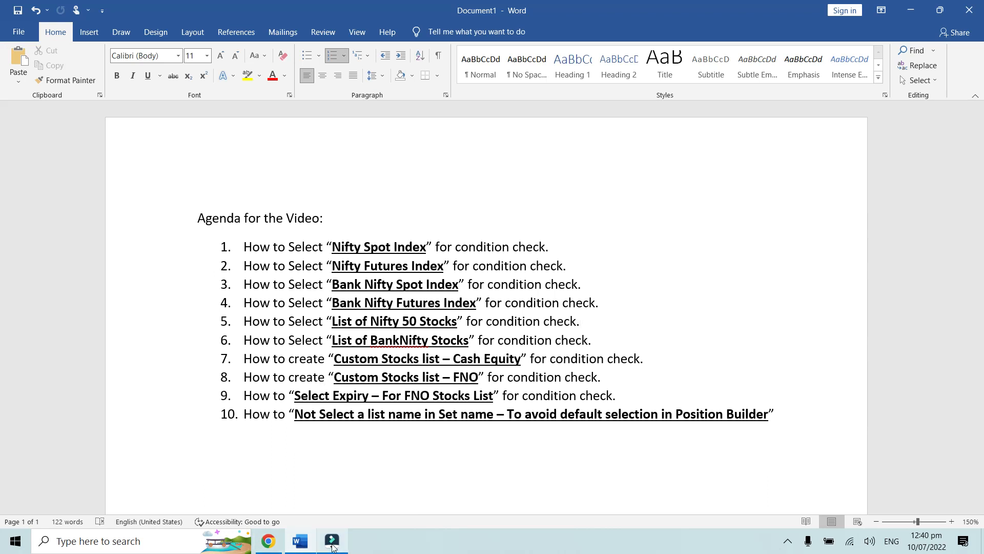
left_click(262, 541)
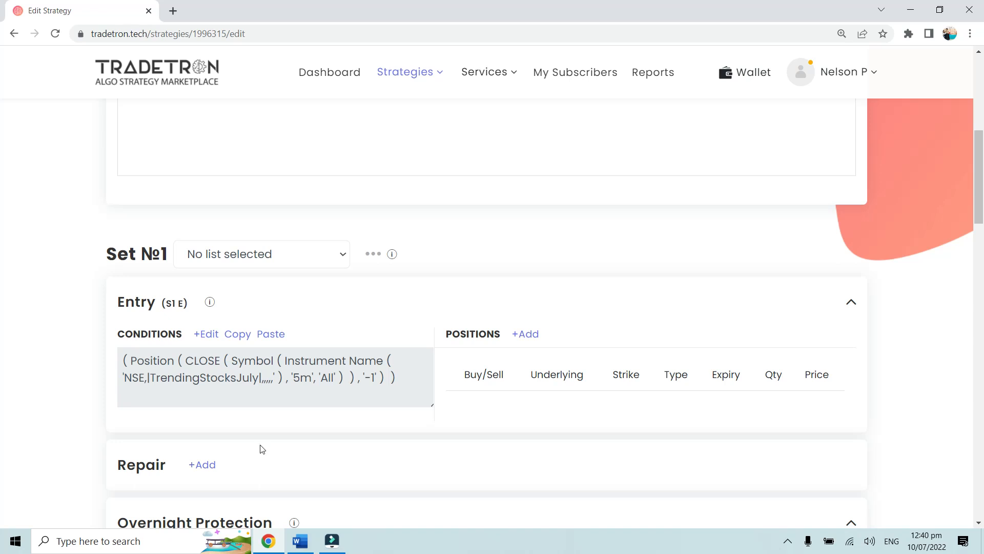
- Start a new custom stock list for Set 1 and name it TrendingStocksJulyFNO
left_click(373, 255)
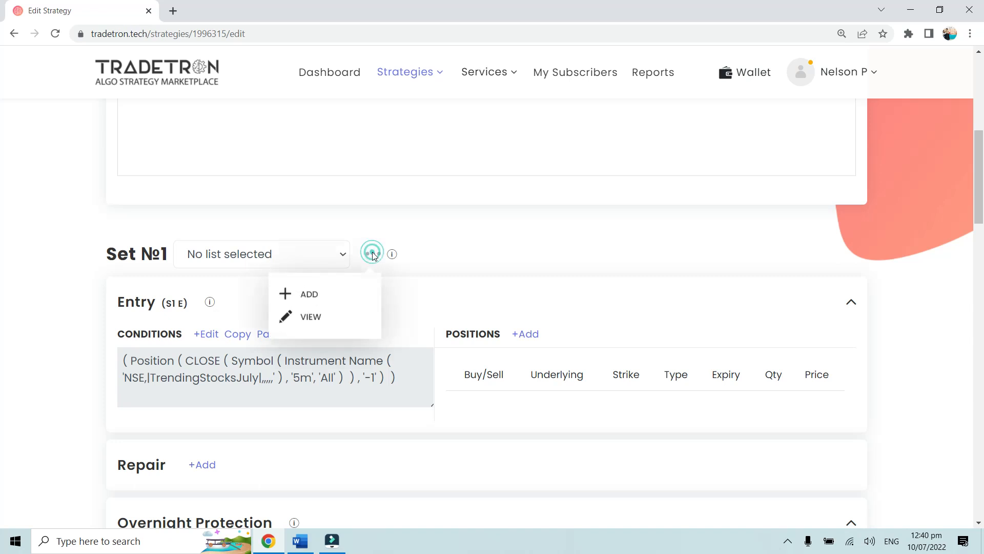
left_click(307, 293)
left_click(253, 243)
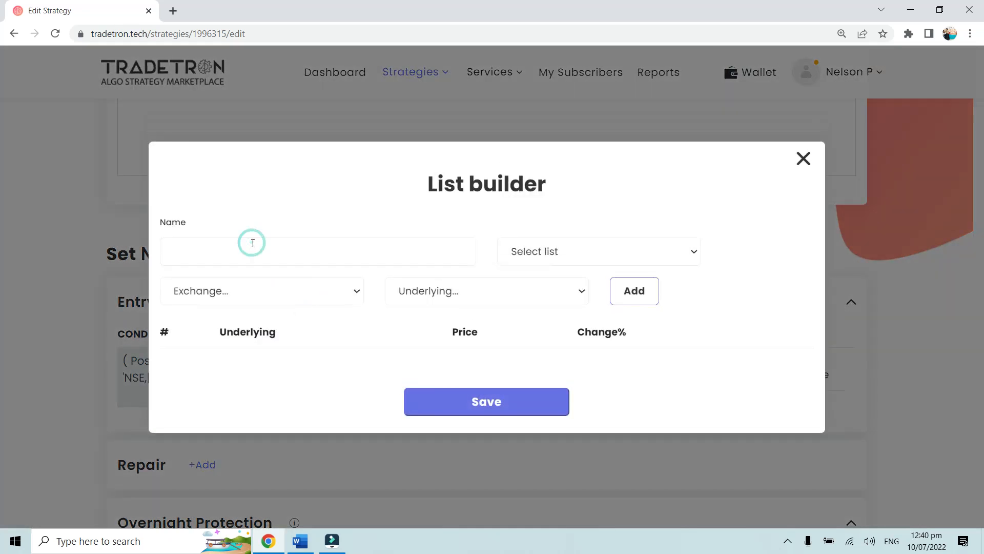
type("Trending")
type("Stock")
key("BackSpace")
type("cksJulyFNO")
left_click(305, 253)
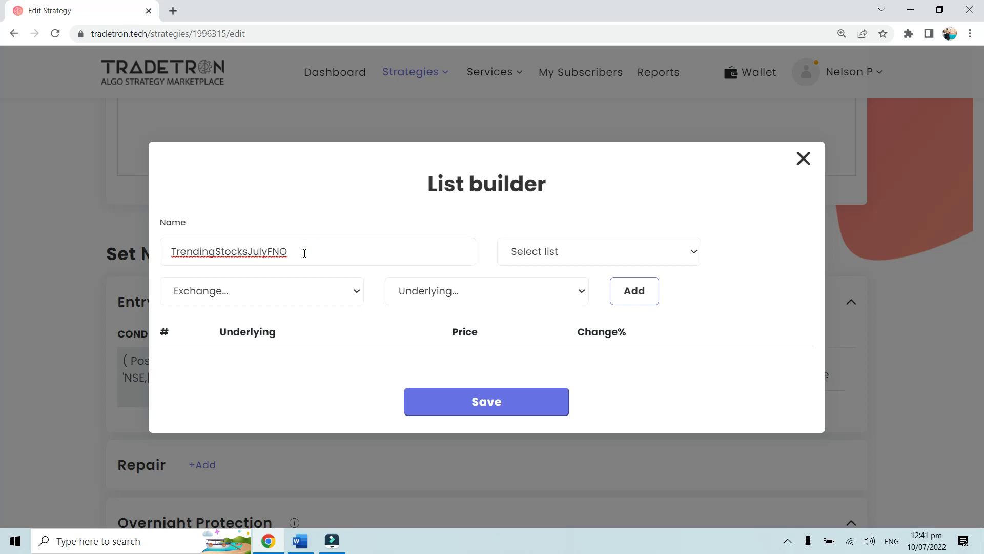
- Choose NFO as the list's exchange and add TATASTEEL to TrendingStocksJulyFNO
left_click(300, 287)
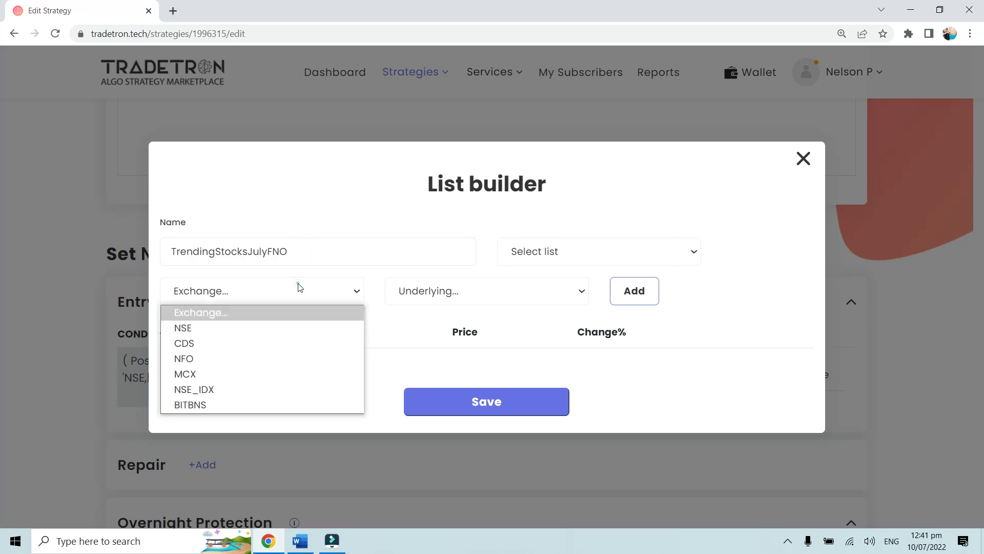
left_click(275, 357)
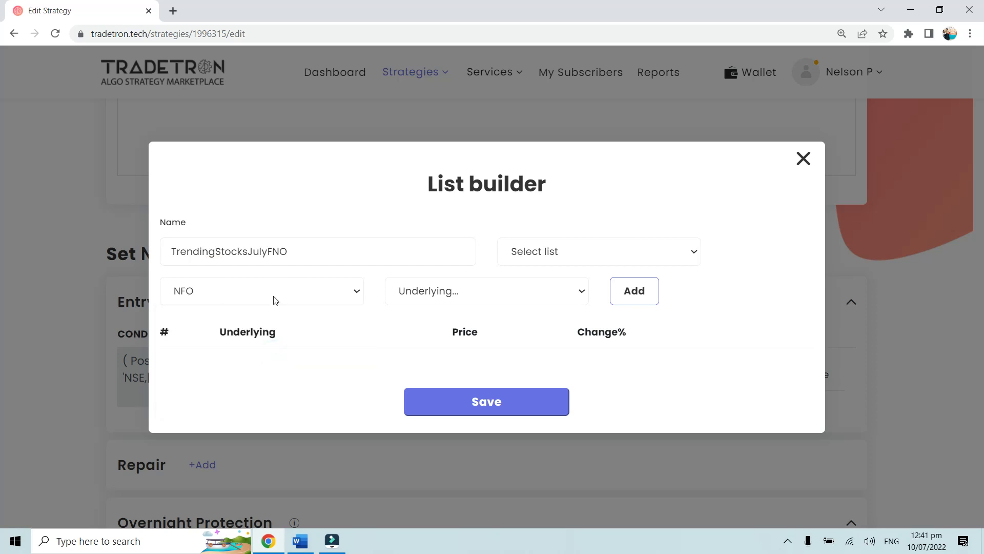
left_click(441, 292)
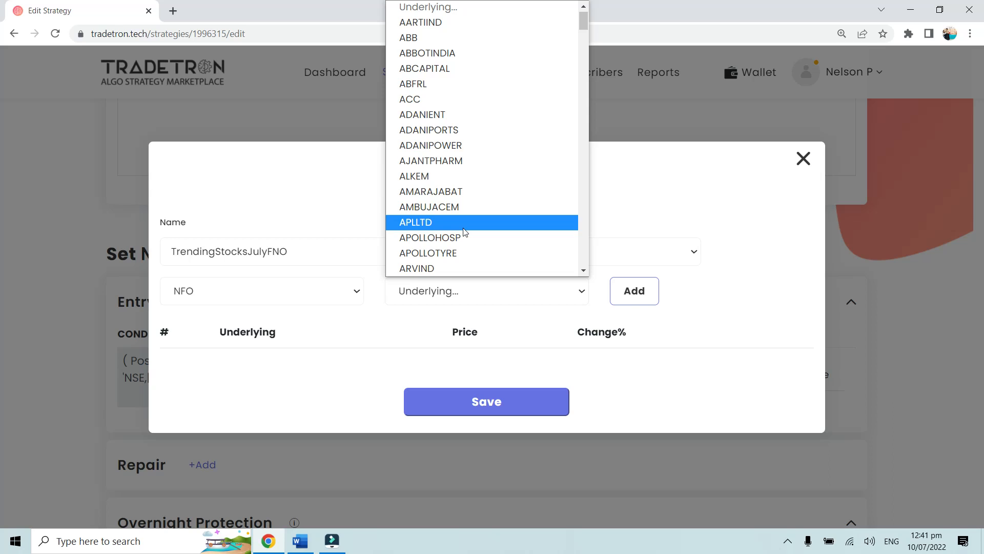
key("t")
key("a")
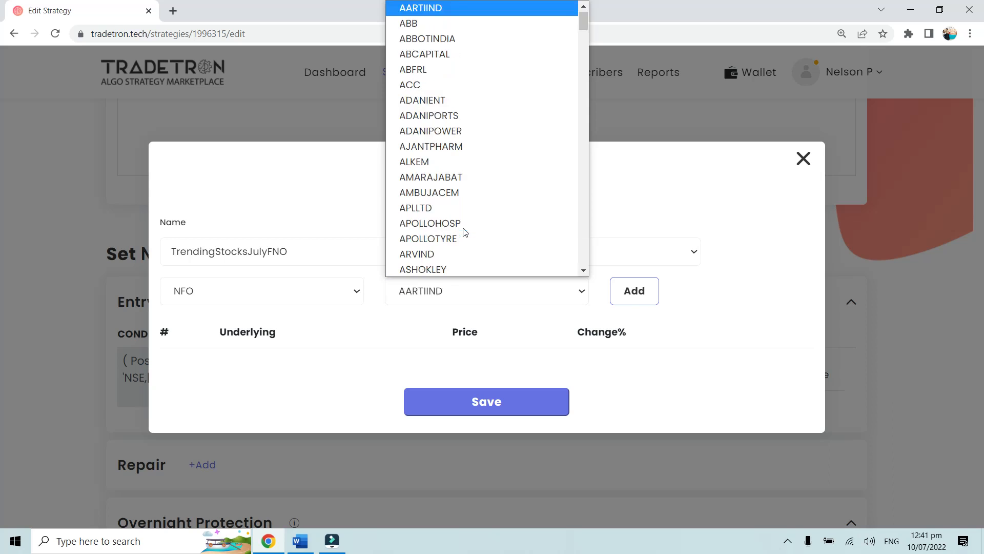
key("t")
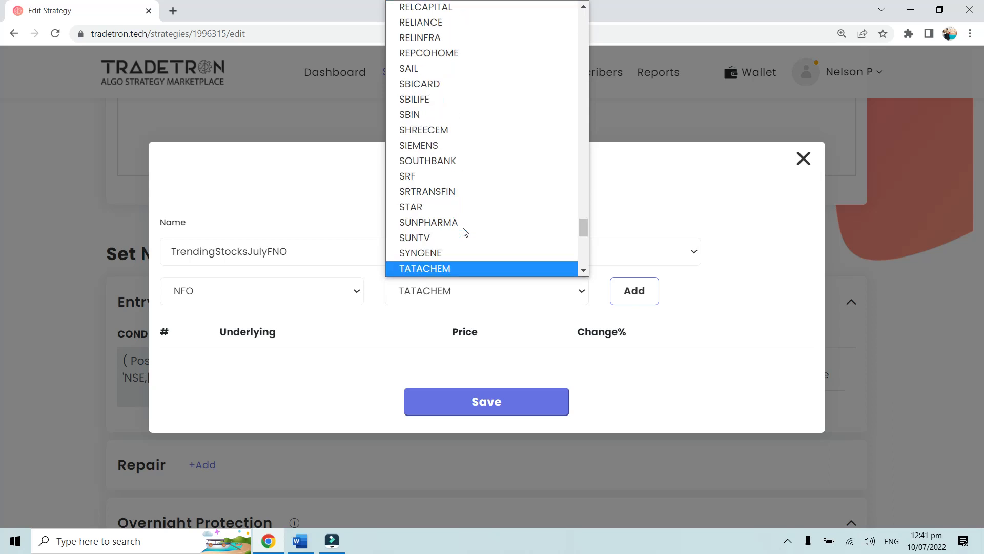
scroll(464, 232, "down", 5)
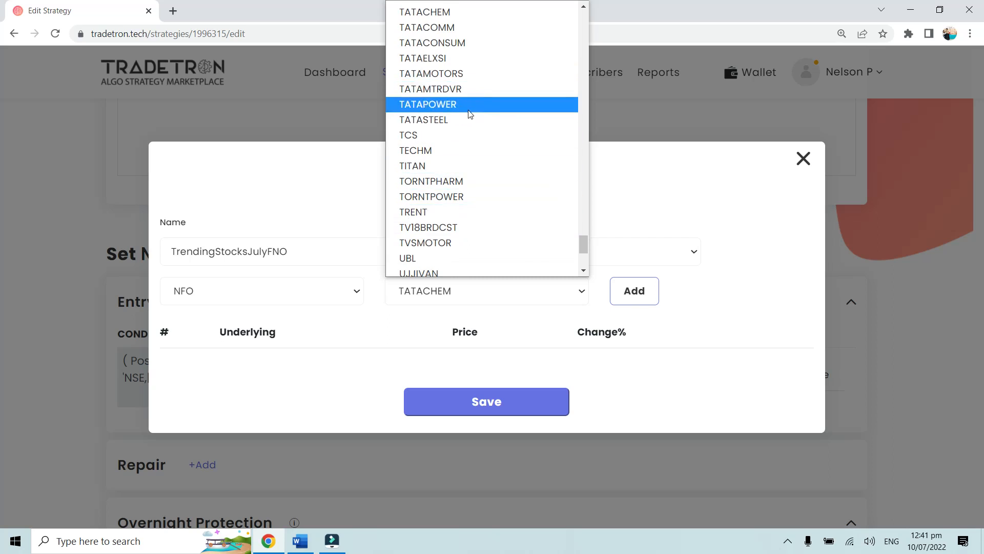
left_click(469, 118)
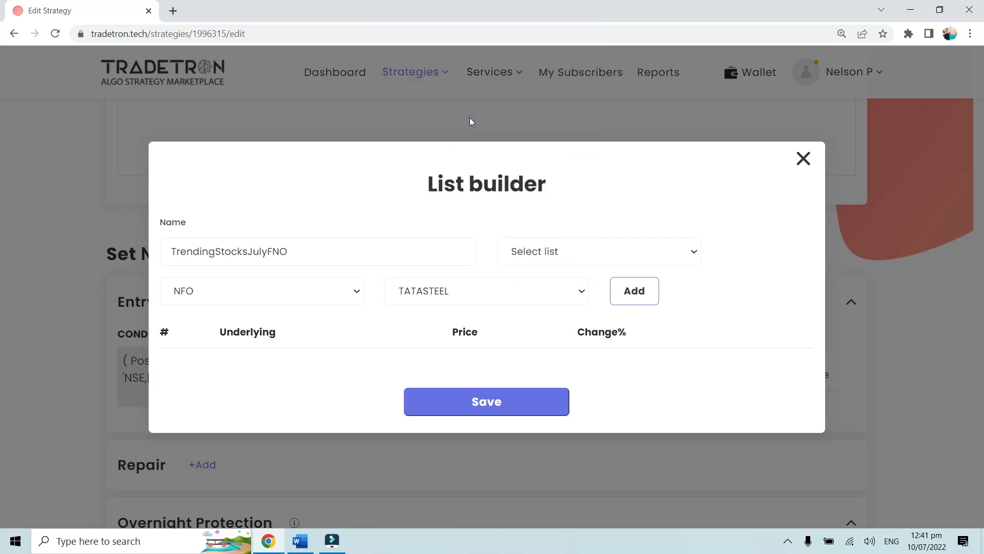
left_click(639, 297)
- Add the APOLLOHOSP and RAIN underlyings to the TrendingStocksJulyFNO list
left_click(482, 277)
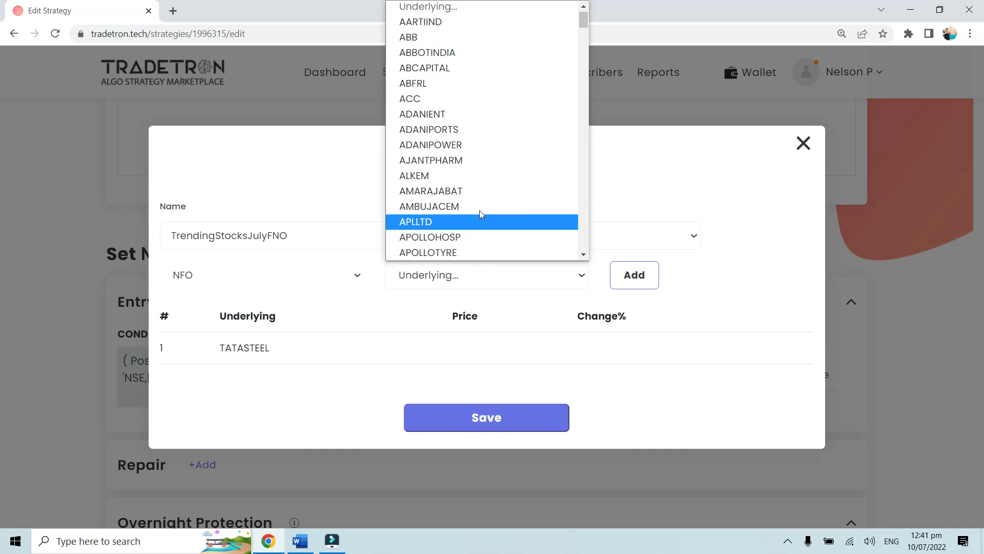
left_click(477, 236)
left_click(620, 277)
left_click(504, 258)
left_click_drag(585, 291, 598, 471)
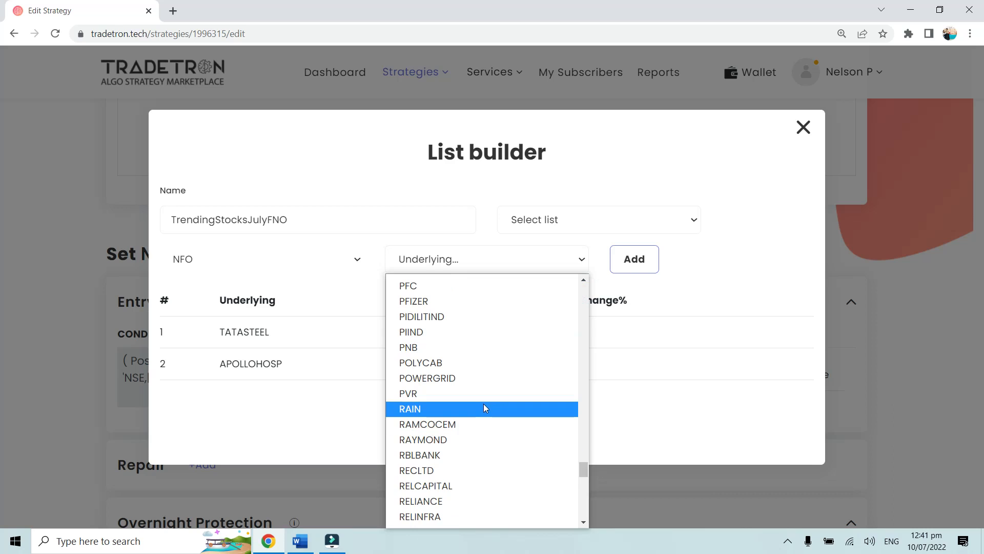
left_click(484, 408)
left_click(633, 265)
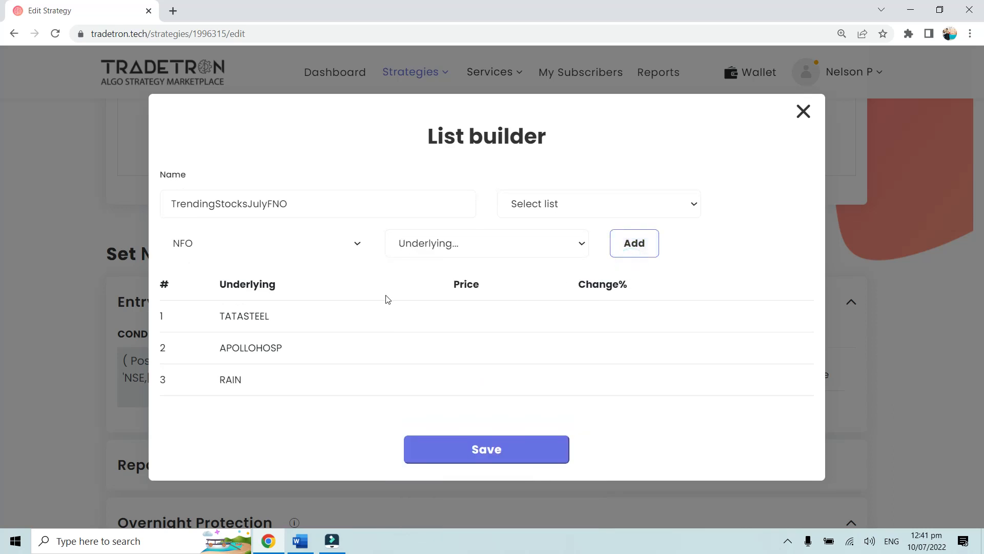
- Save the TrendingStocksJulyFNO list and close the list builder, leaving the Set 1 list options without choosing anything
left_click(486, 451)
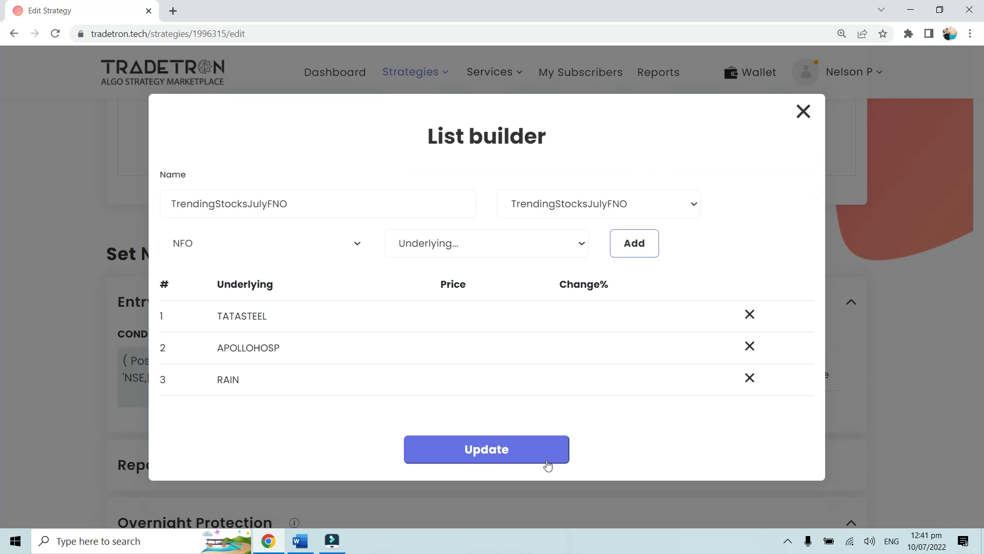
left_click(803, 115)
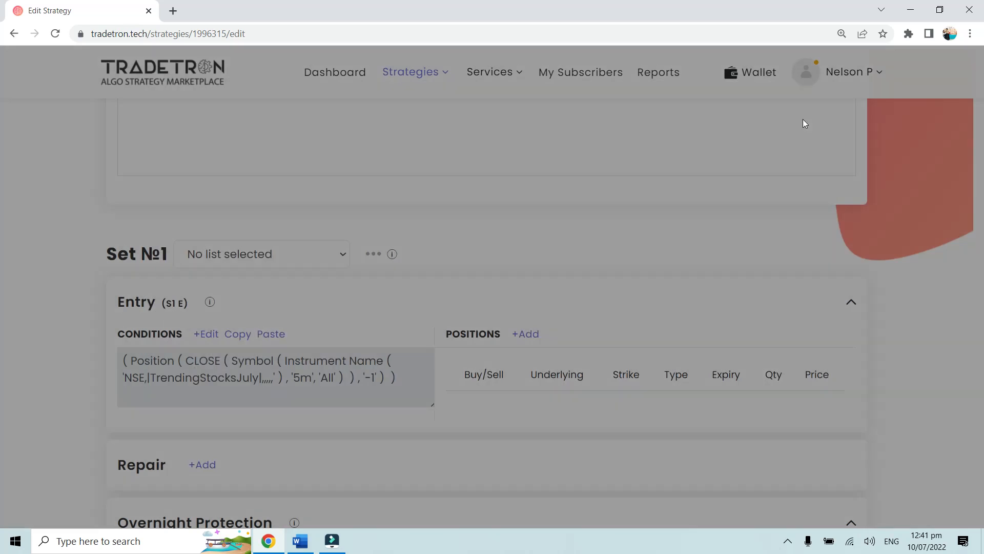
left_click(374, 254)
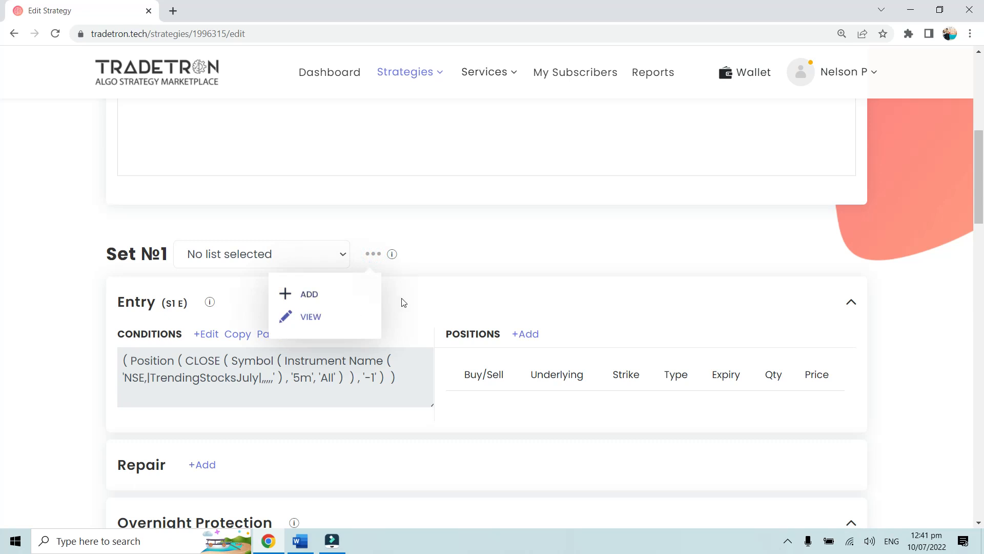
left_click(419, 301)
scroll(420, 298, "down", 1)
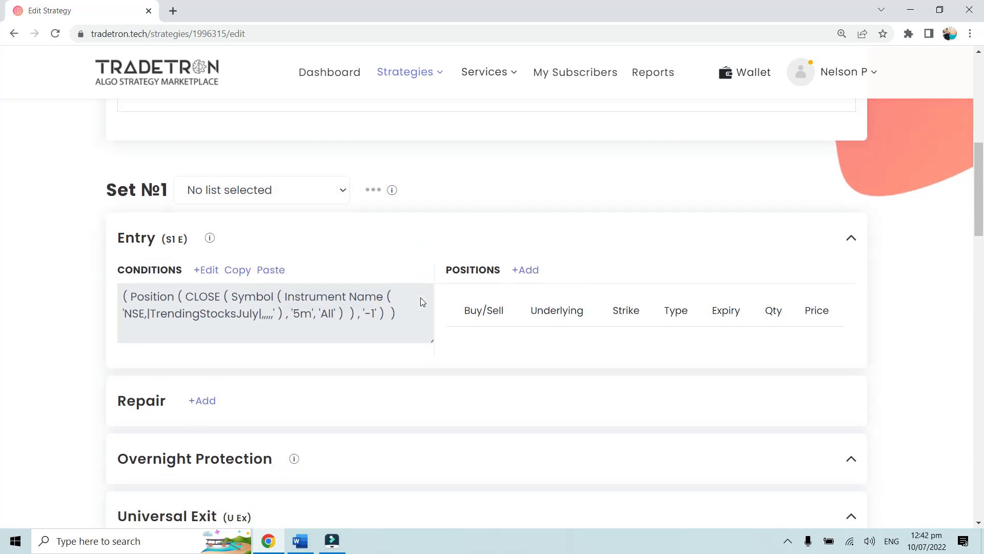
- Add a second condition to the Set 1 entry conditions and copy the existing Position block into it
left_click(205, 270)
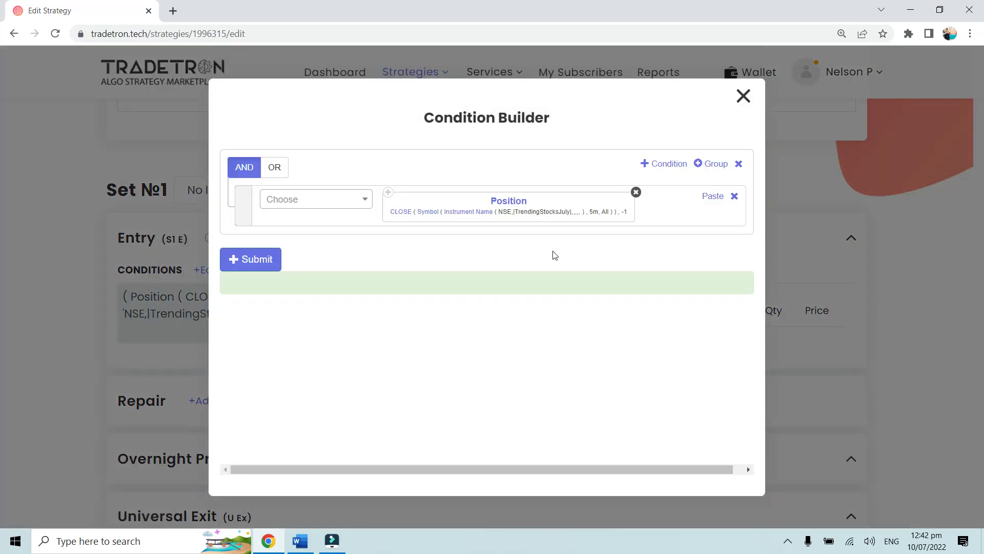
key("ctrl+plus")
key("ctrl+plus")
key("ctrl+plus")
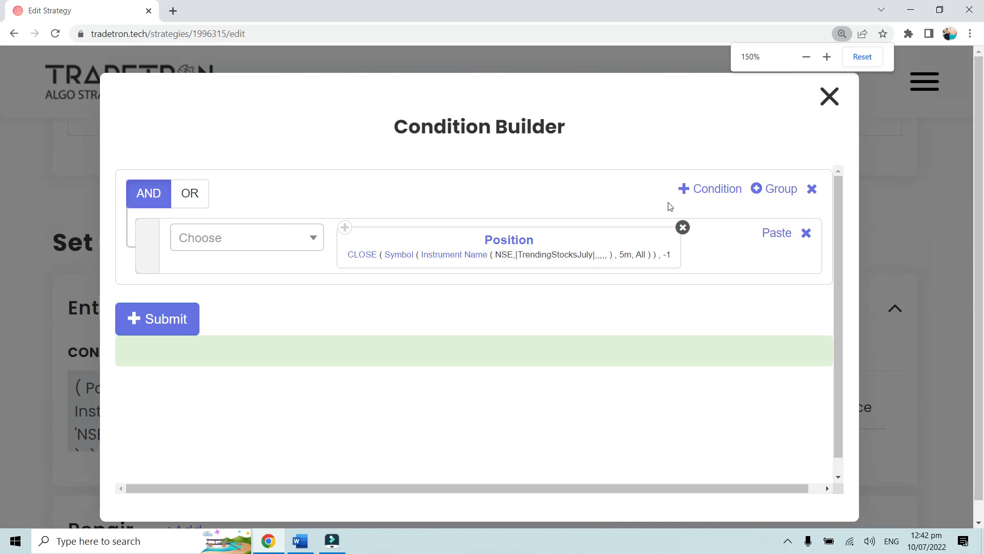
left_click(717, 189)
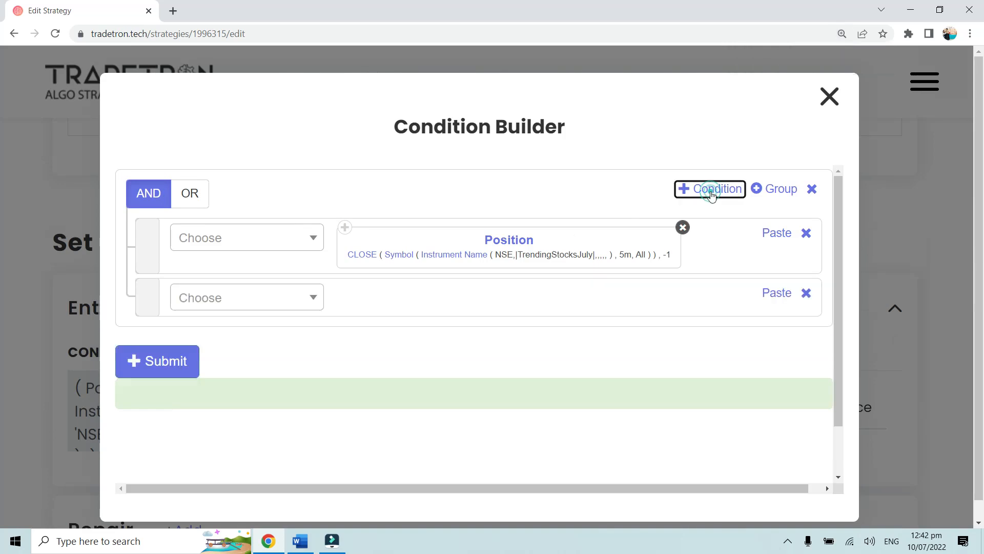
left_click(346, 229)
left_click(776, 293)
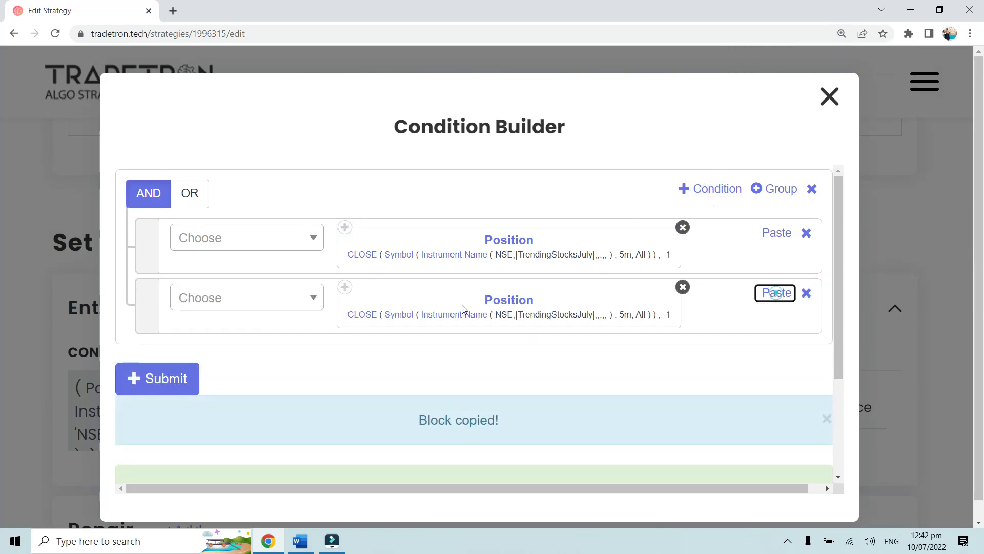
- Set the copied block's instrument to exchange NFO with the list TrendingStocksJulyFNO
left_click(437, 317)
left_click(201, 273)
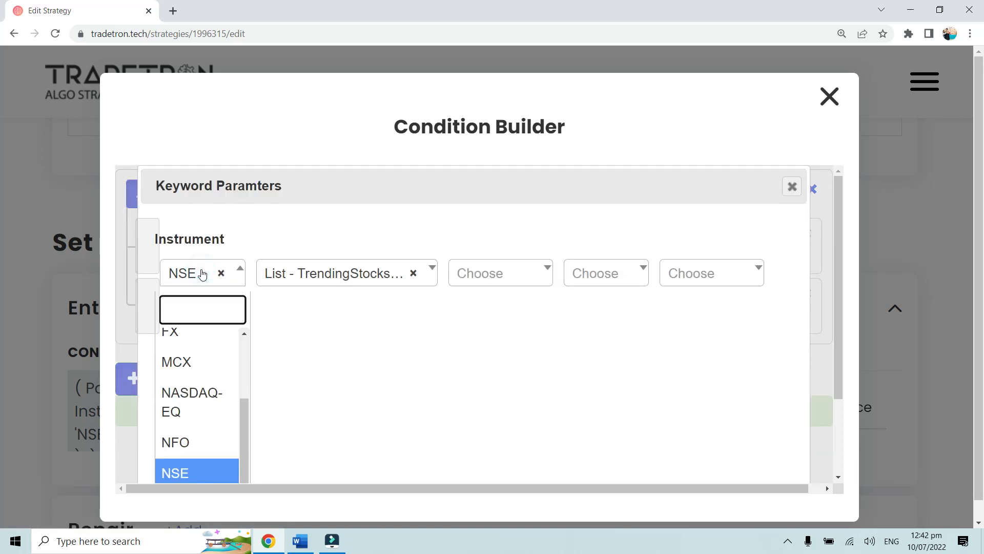
type("NFO")
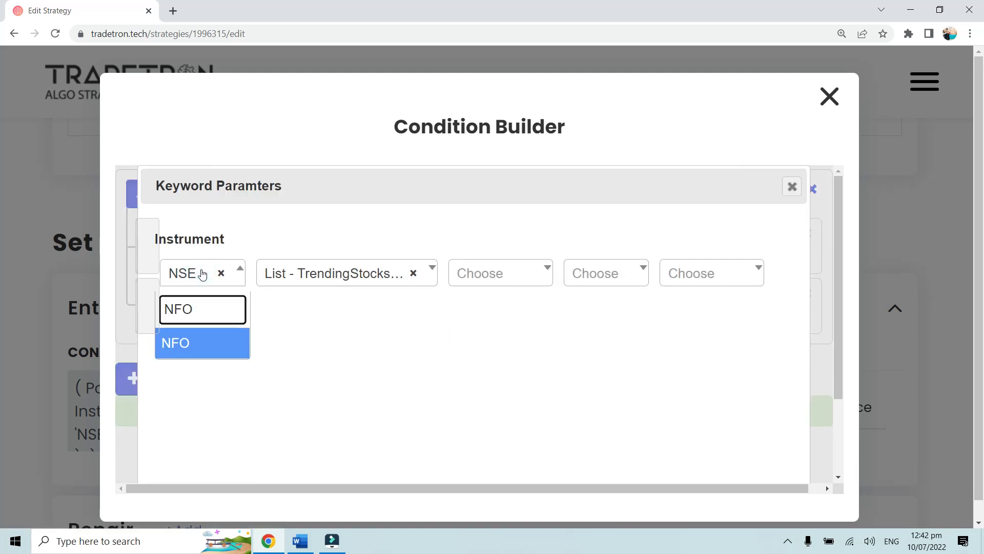
left_click(204, 347)
left_click(303, 274)
scroll(414, 365, "down", 2)
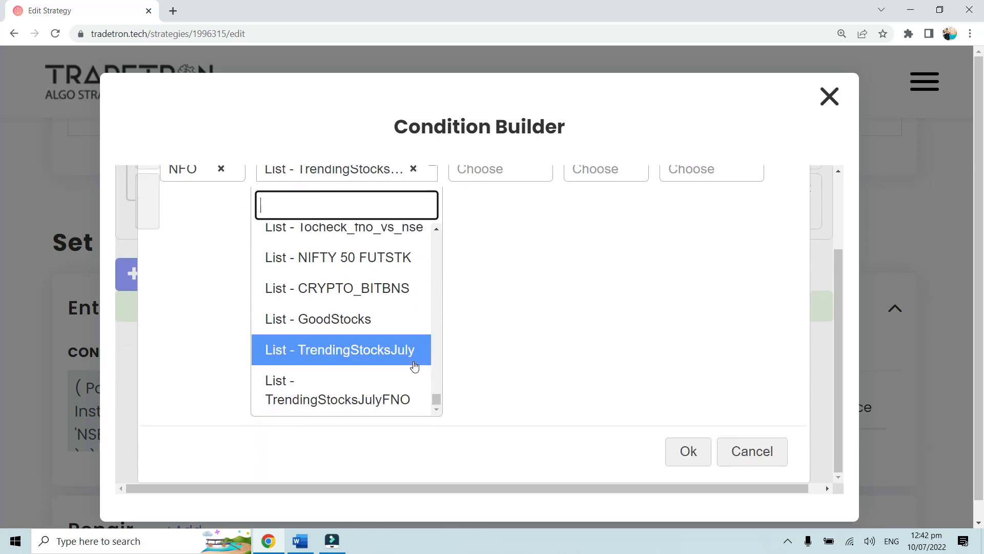
left_click(362, 400)
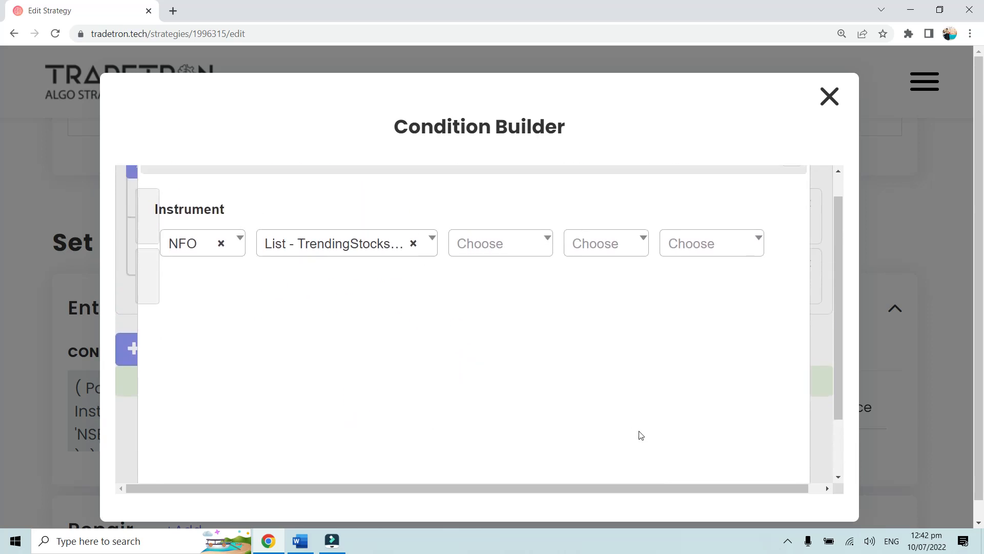
- Check which list is selected for the instrument and which expiry choices are offered for it
scroll(358, 306, "up", 2)
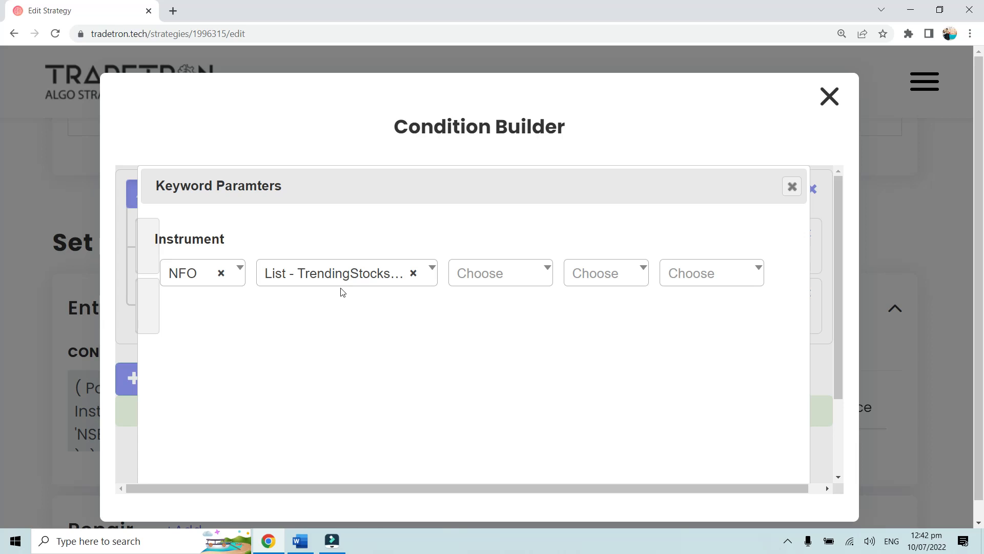
left_click(316, 279)
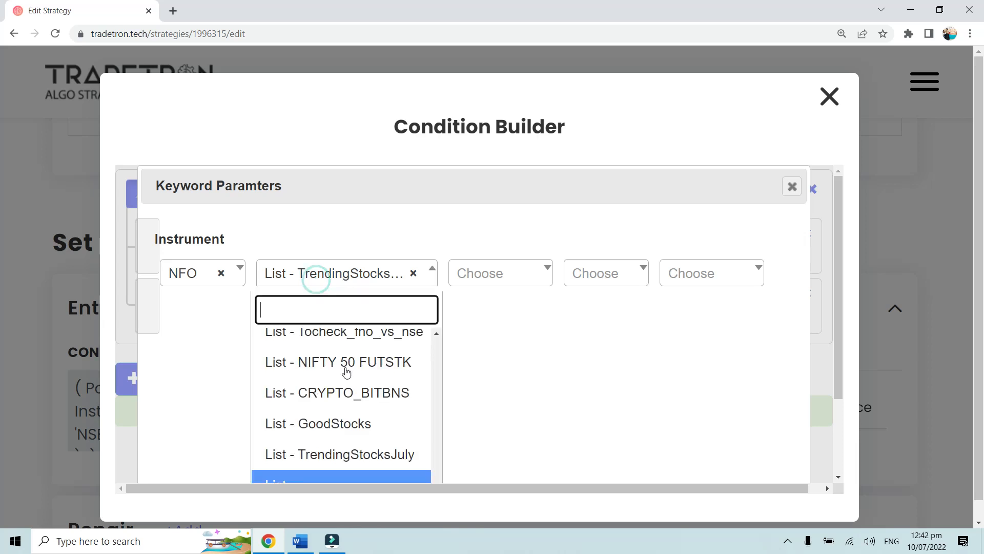
left_click(464, 313)
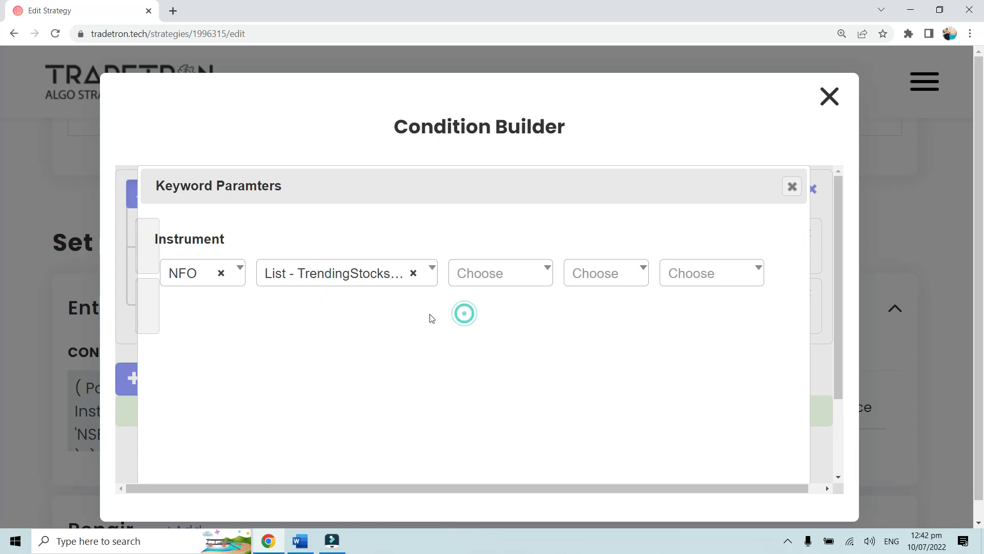
scroll(431, 318, "down", 2)
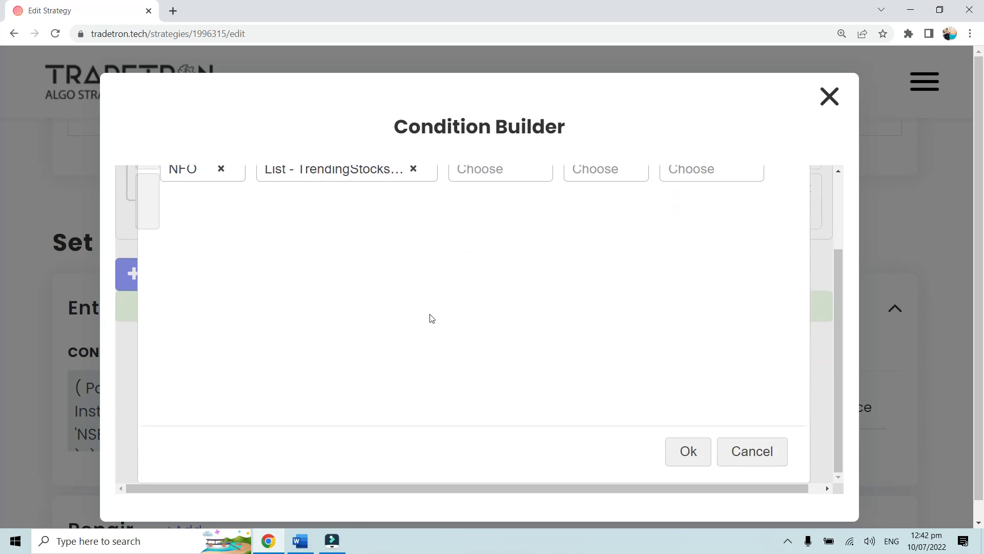
scroll(431, 318, "up", 2)
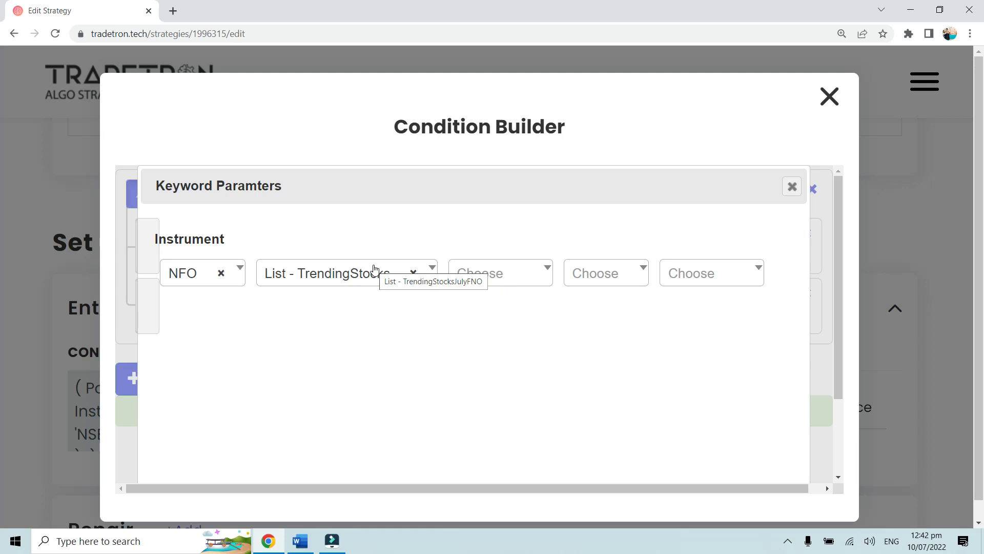
left_click(504, 285)
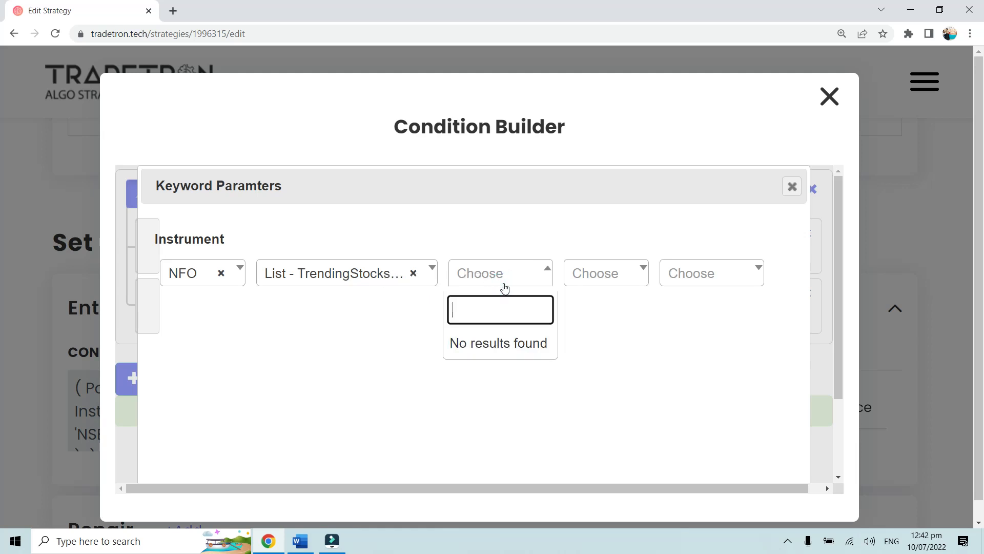
left_click(379, 322)
left_click(360, 286)
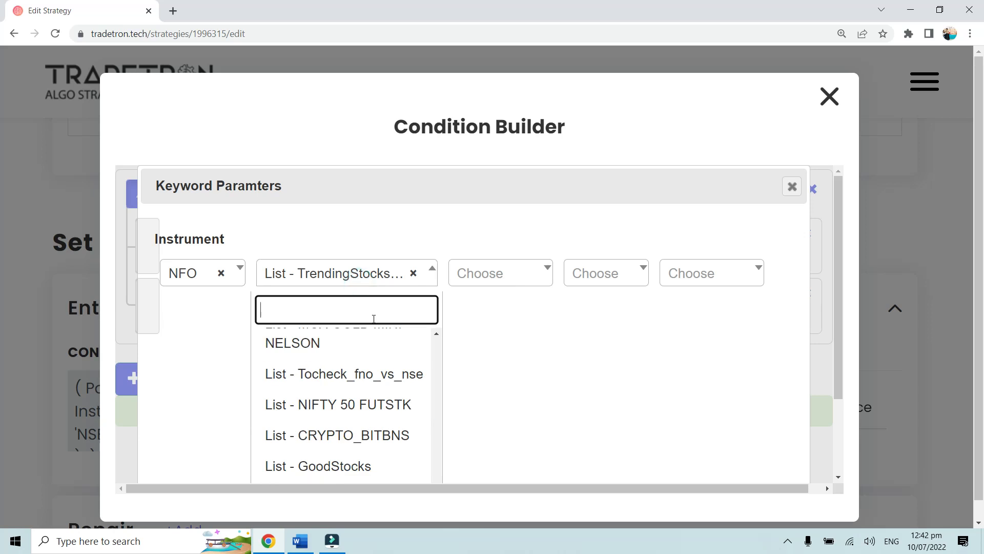
left_click(481, 329)
left_click(486, 282)
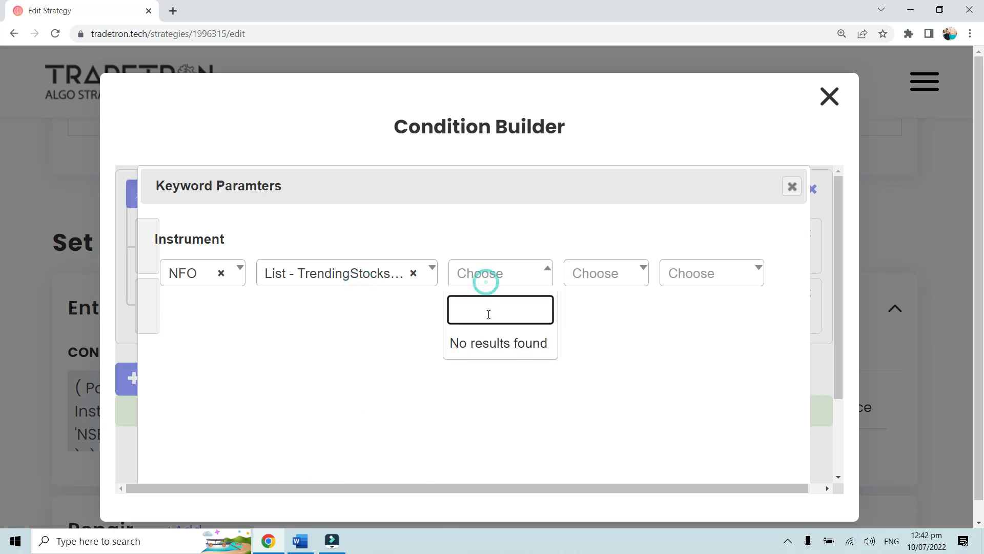
left_click(341, 337)
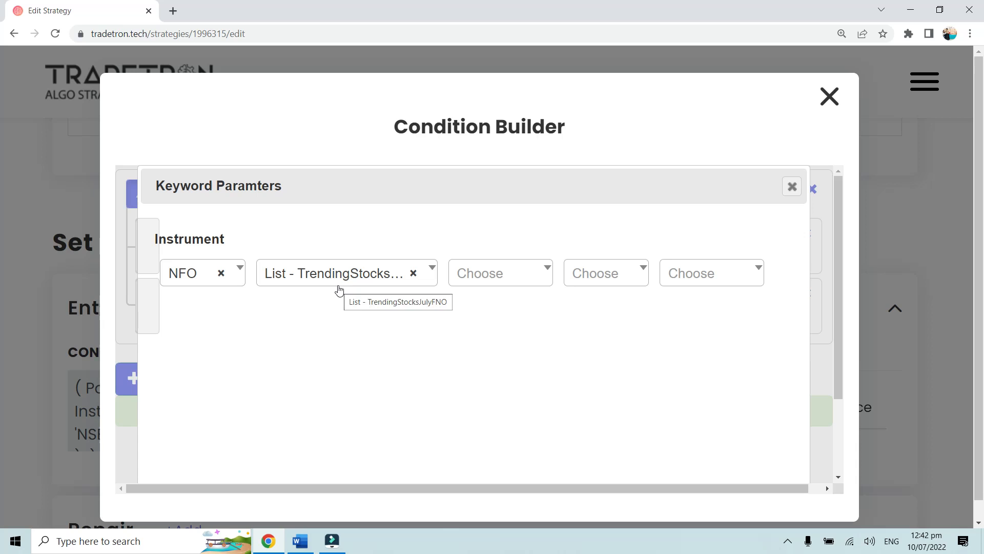
- Try the single stock AARTIIND as the NFO underlying and look through its expiry choices
left_click(339, 285)
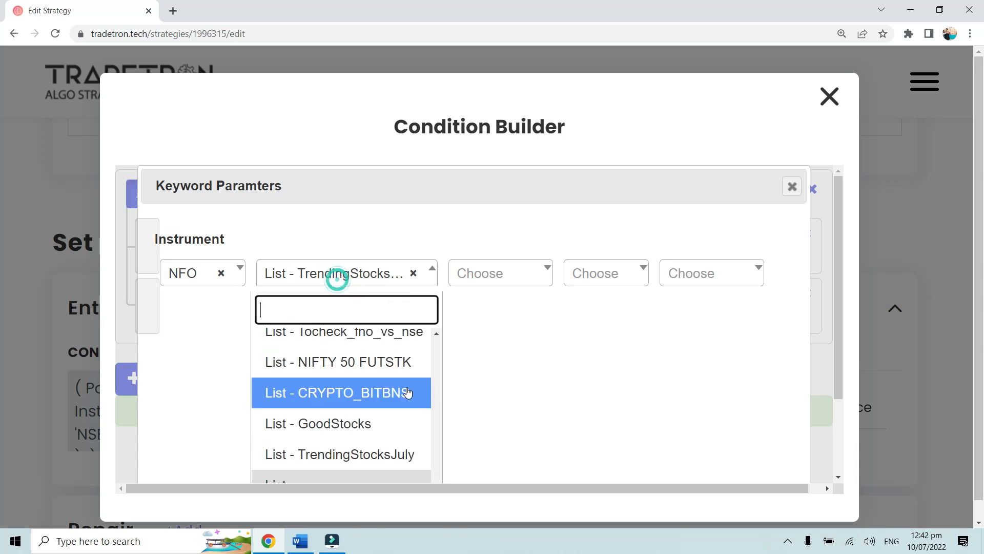
scroll(432, 435, "down", 2)
left_click_drag(436, 400, 411, 234)
scroll(356, 325, "up", 2)
left_click(356, 333)
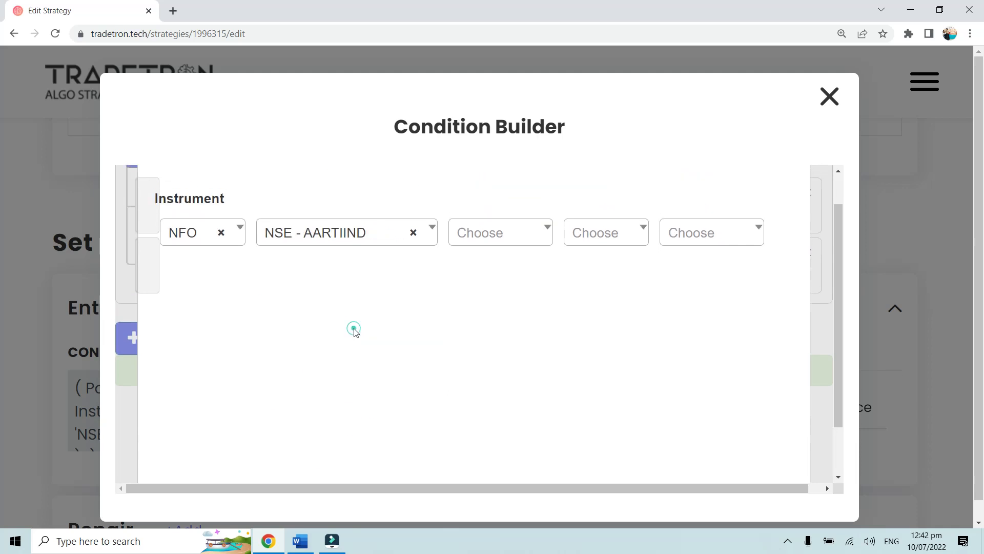
left_click(495, 242)
left_click(359, 259)
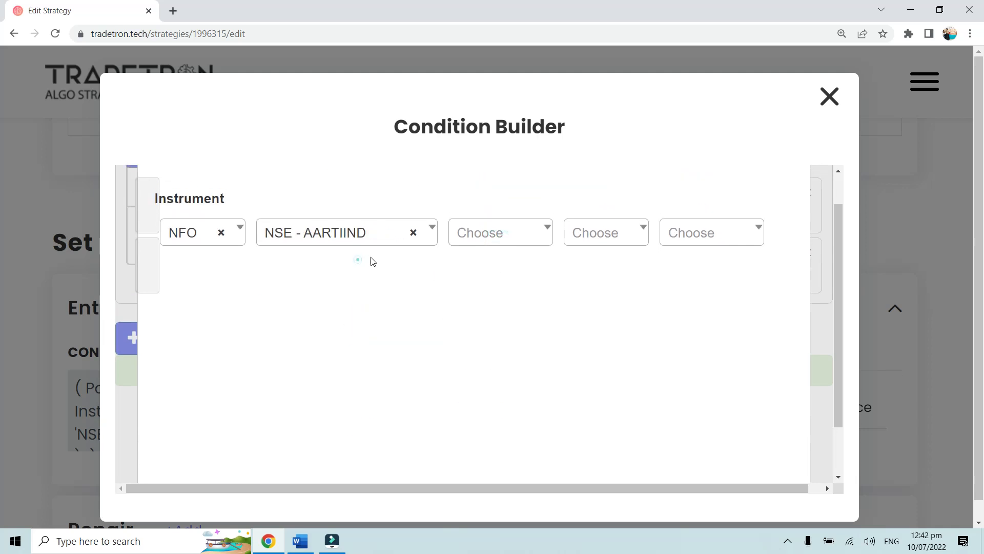
left_click(504, 239)
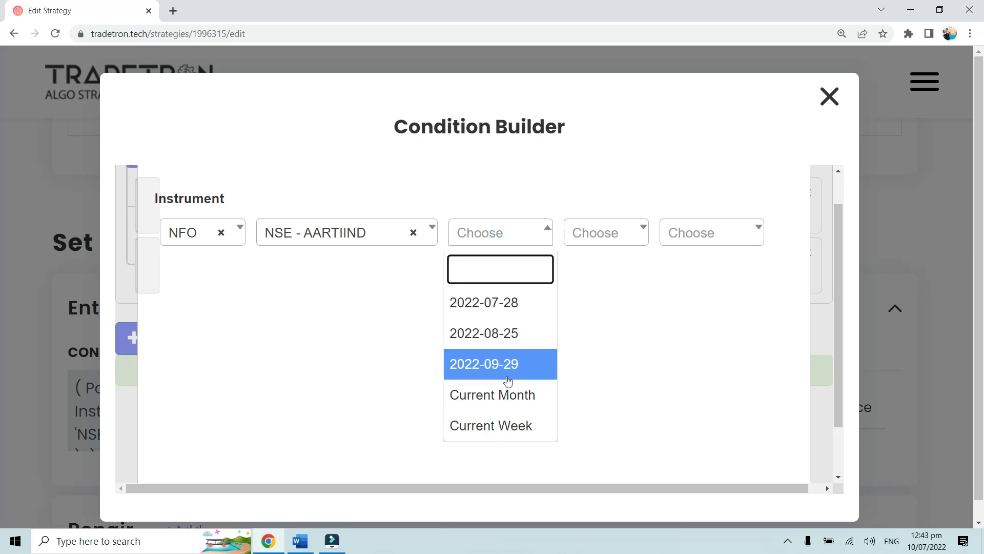
left_click(407, 386)
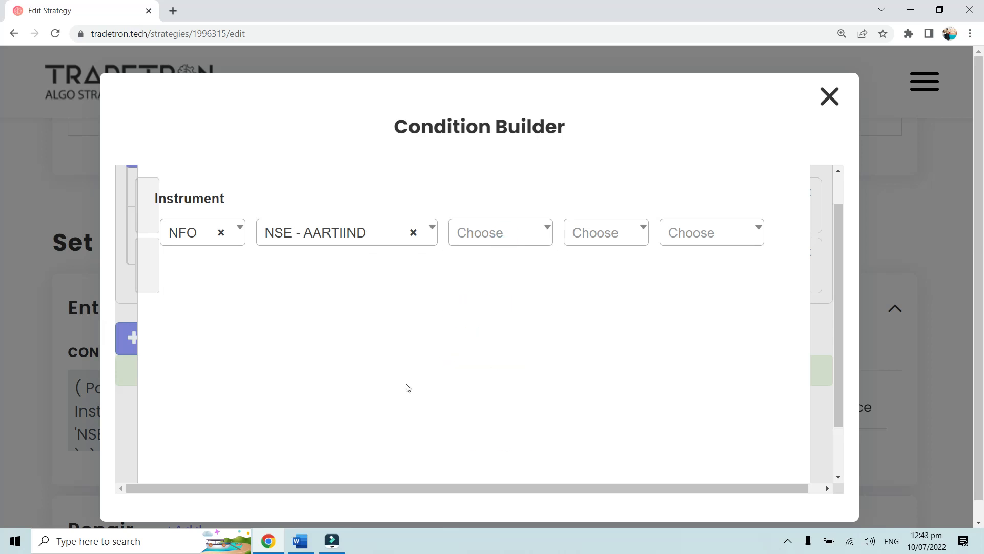
- Switch the underlying back to the TrendingStocksJulyFNO list and check its expiry choices
left_click(363, 237)
left_click_drag(437, 306, 449, 478)
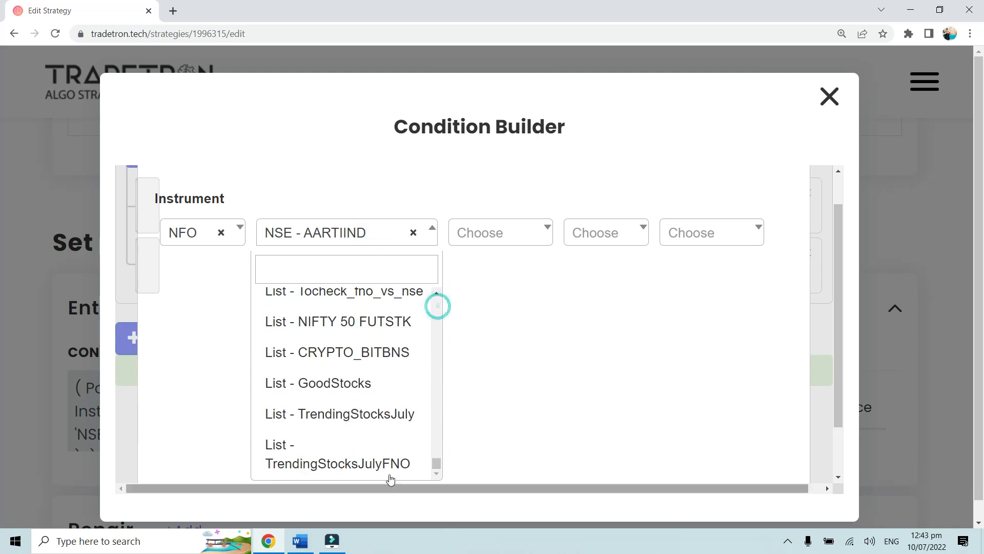
left_click(378, 460)
left_click(487, 232)
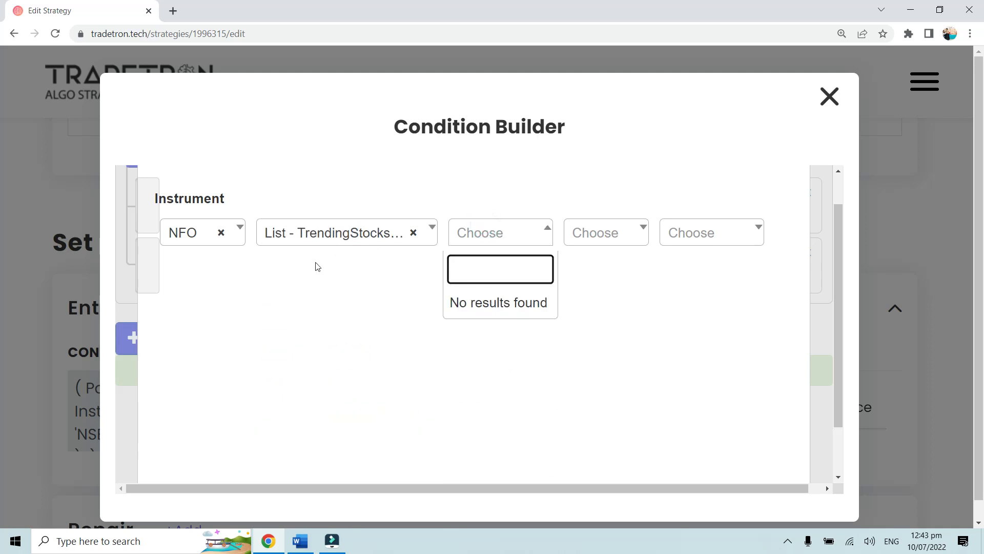
- Select ABBOTINDIA as the NFO underlying and choose Current Month as the expiry
left_click(328, 232)
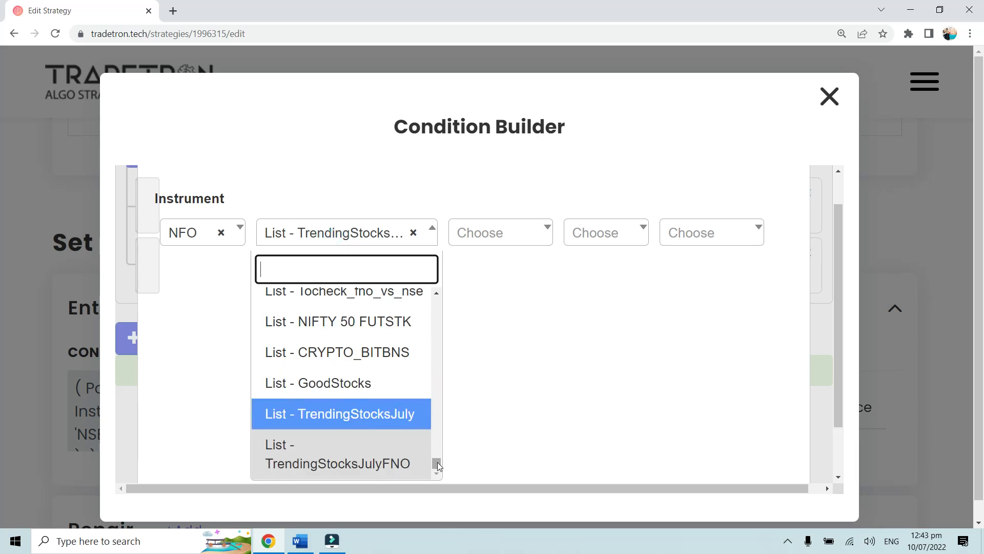
left_click_drag(436, 463, 424, 288)
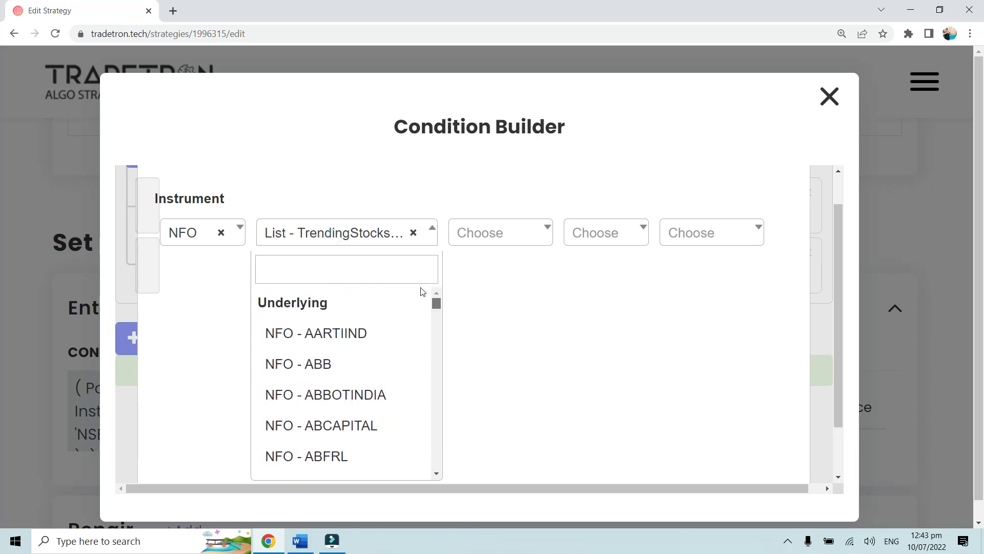
left_click(374, 408)
left_click(479, 232)
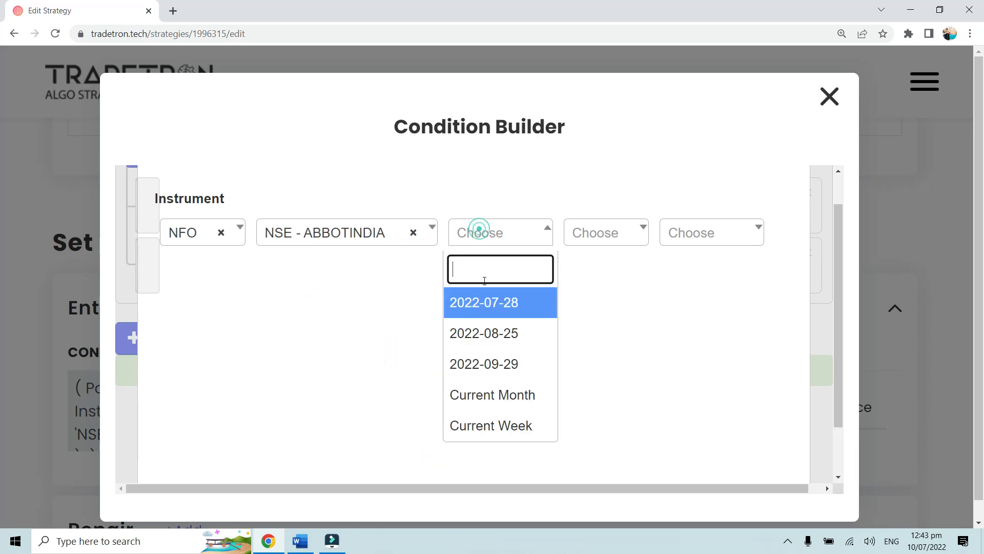
left_click(488, 404)
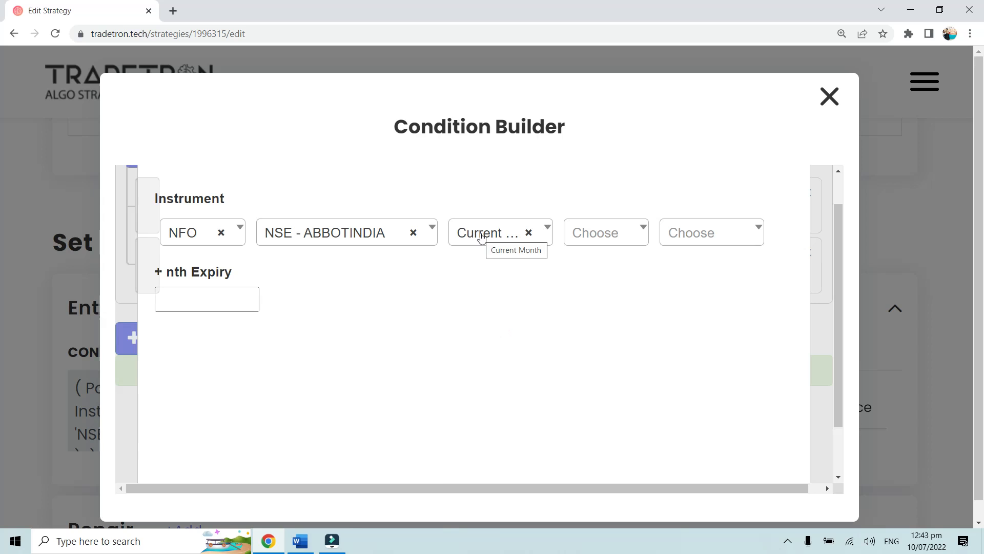
- Replace the ABBOTINDIA underlying with the list TrendingStocksJulyFNO, keeping the Current Month expiry, and confirm the instrument
left_click(317, 244)
left_click_drag(437, 304, 436, 481)
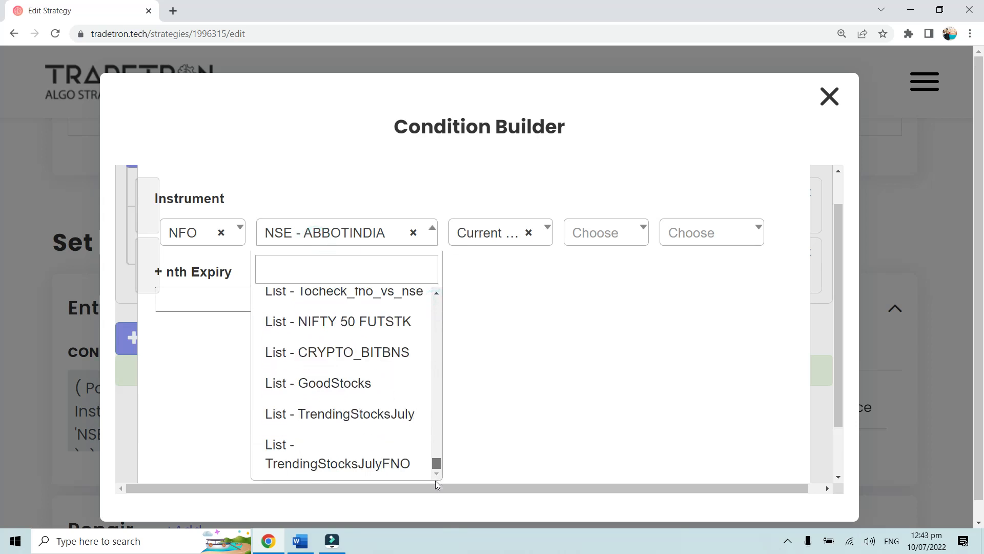
left_click(375, 470)
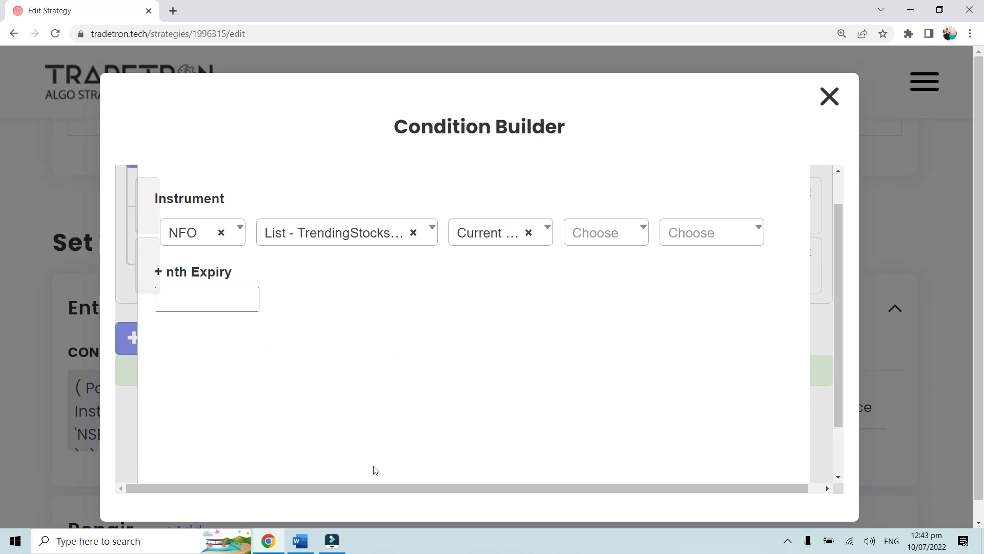
left_click(369, 380)
left_click(367, 286)
scroll(594, 375, "down", 3)
left_click(686, 458)
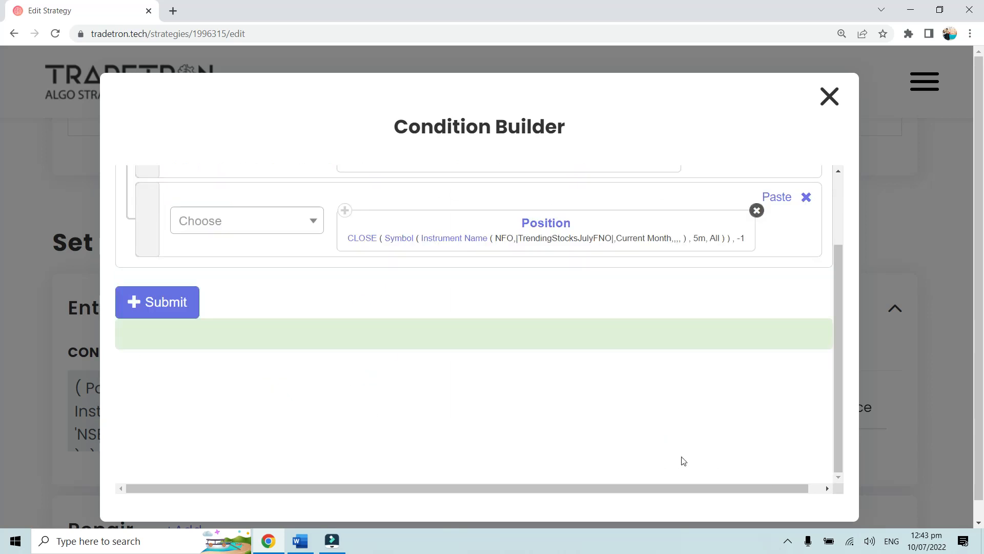
- Submit the entry conditions for the TrendingStocksJuly and TrendingStocksJulyFNO lists and close the condition builder
scroll(547, 407, "up", 2)
left_click(547, 405)
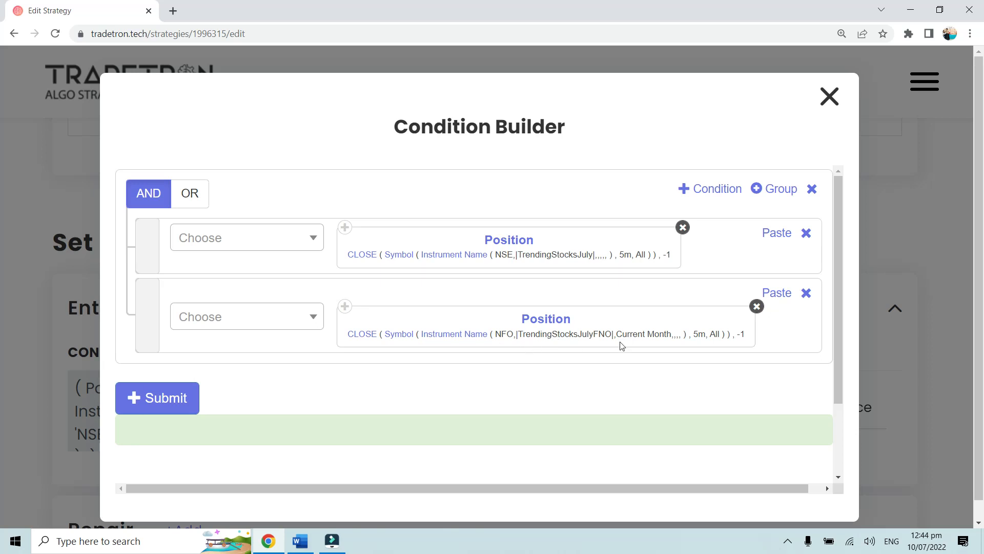
left_click(170, 401)
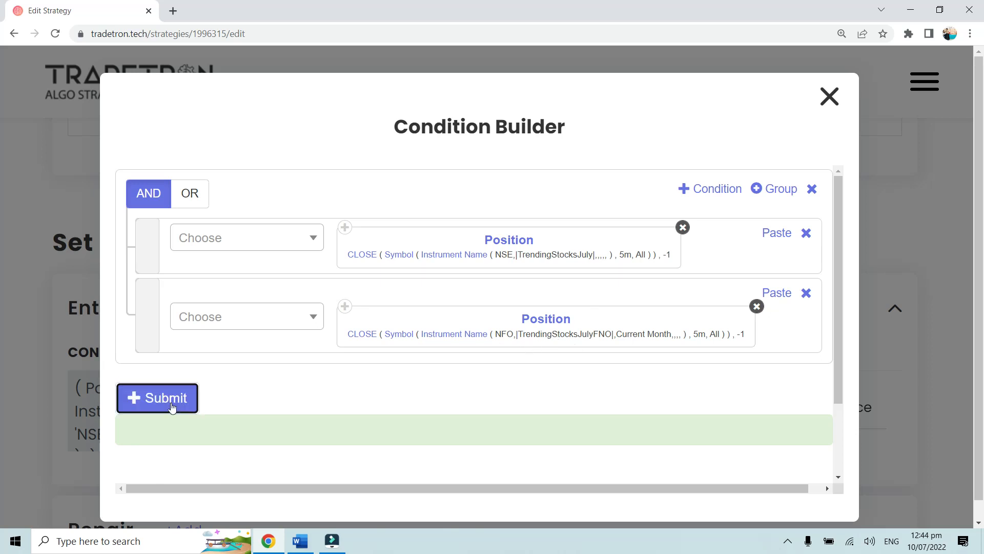
left_click(829, 97)
- Try a new entry position with exchange NFO and type Call, check its underlying choices, and close the position builder without adding it
scroll(518, 351, "down", 1)
left_click(516, 288)
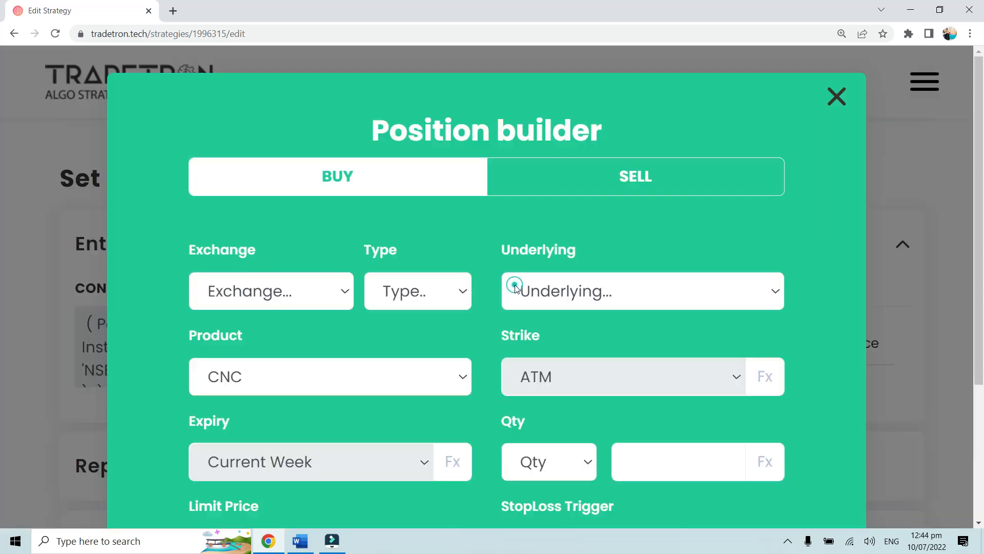
left_click(333, 296)
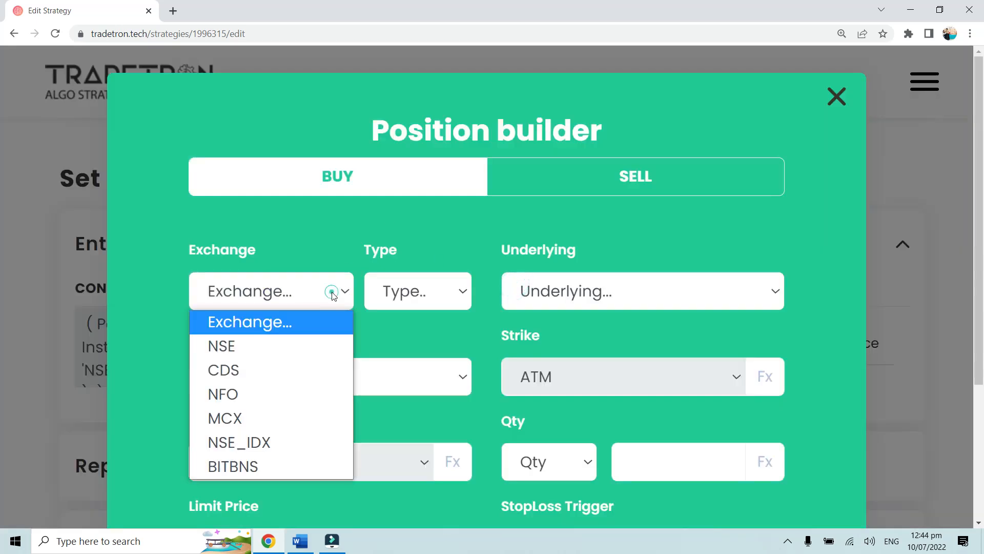
left_click(318, 384)
left_click(417, 304)
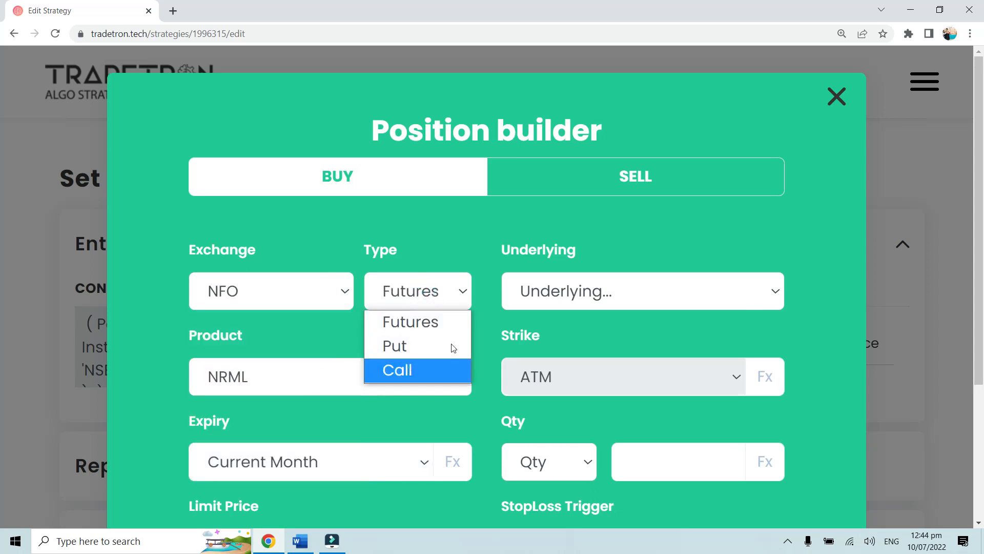
left_click(408, 367)
left_click(552, 301)
left_click(551, 300)
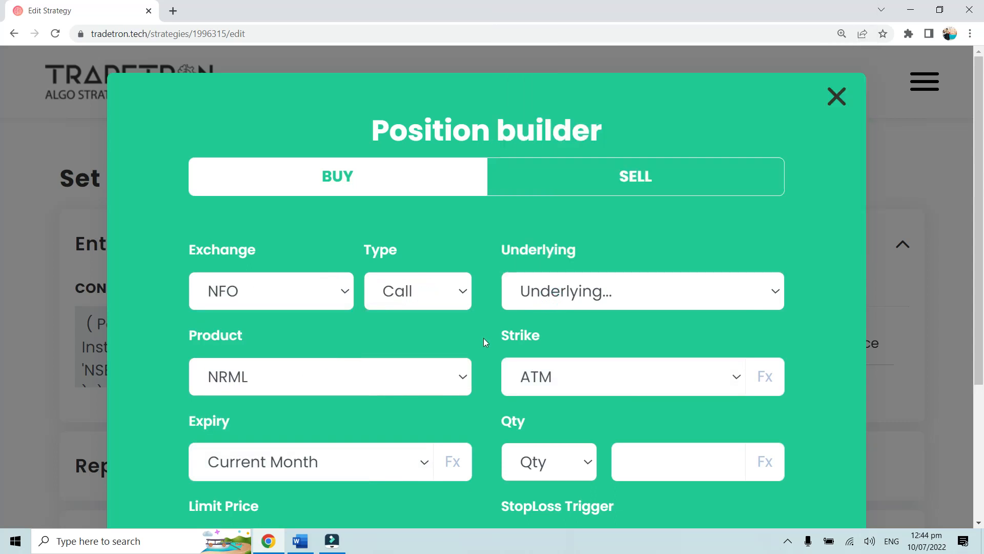
left_click(836, 96)
- Switch to Word to review the video agenda, and return to the Tradetron strategy page in Chrome at Set №1
key("ctrl+minus")
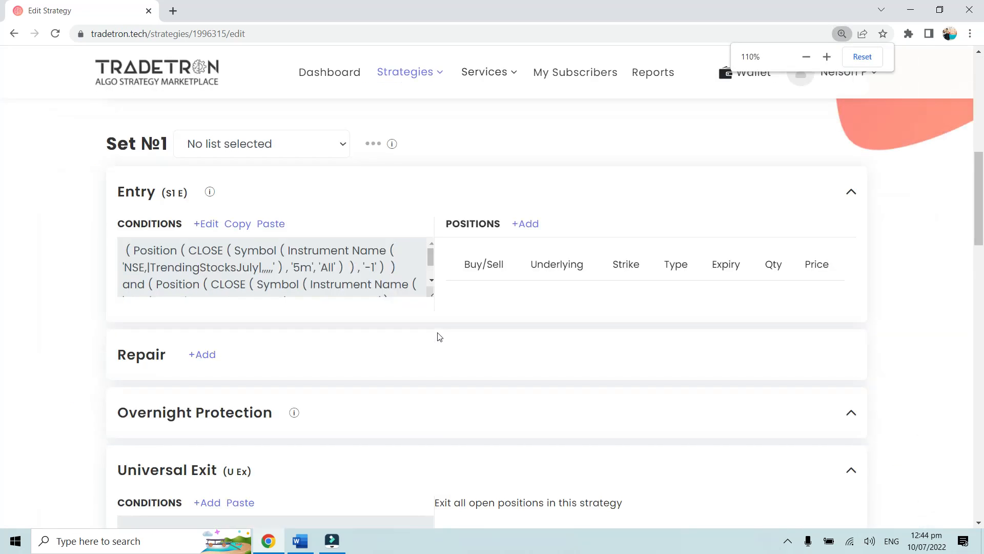
scroll(460, 288, "up", 1)
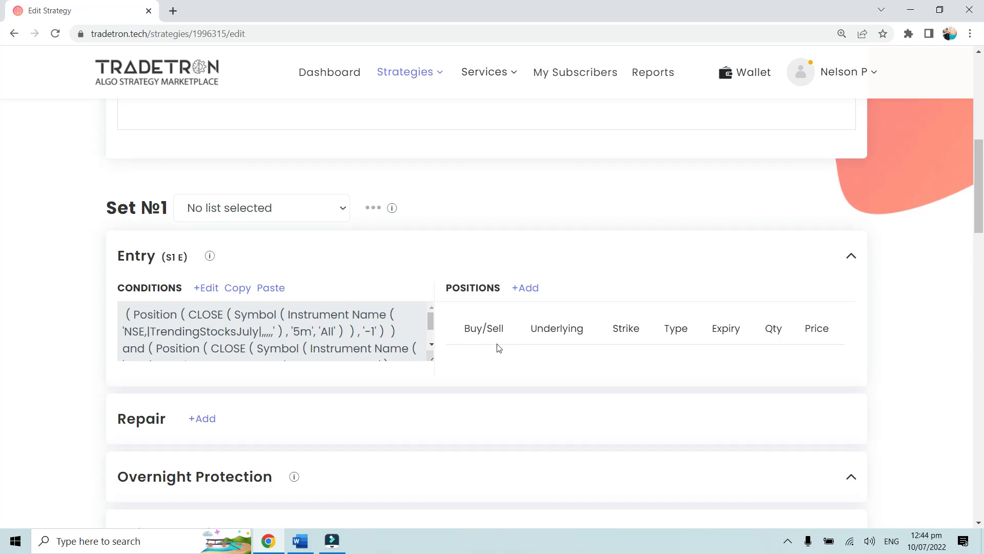
left_click(300, 543)
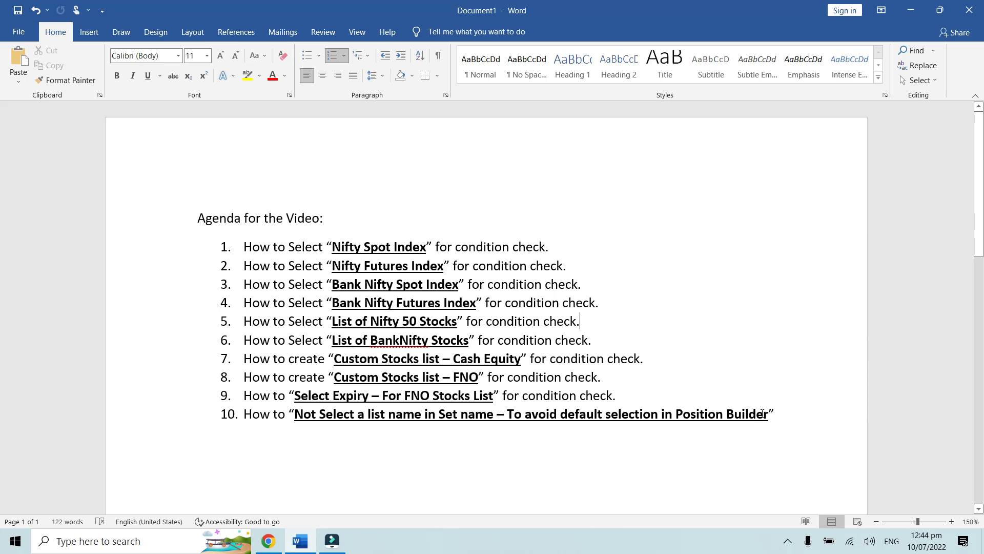
left_click(268, 541)
scroll(247, 408, "up", 4)
scroll(432, 429, "down", 3)
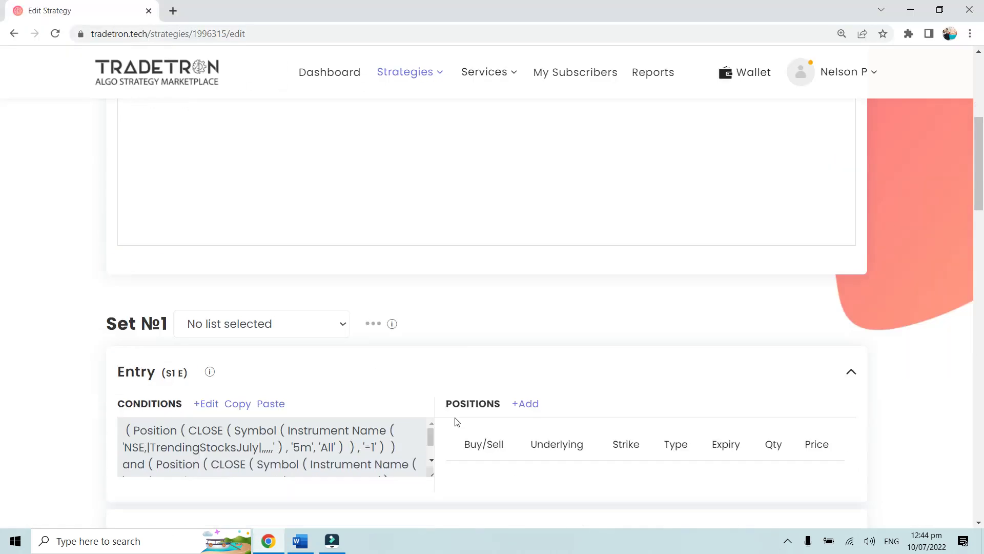
- With no list selected for Set №1, inspect the exchange choices of a new entry position and close the position builder
left_click(527, 352)
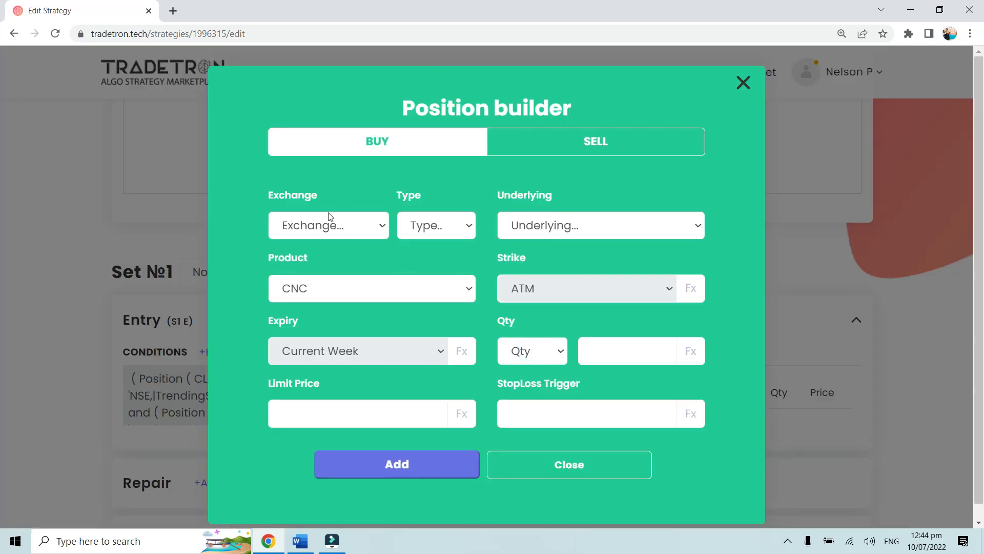
left_click(340, 229)
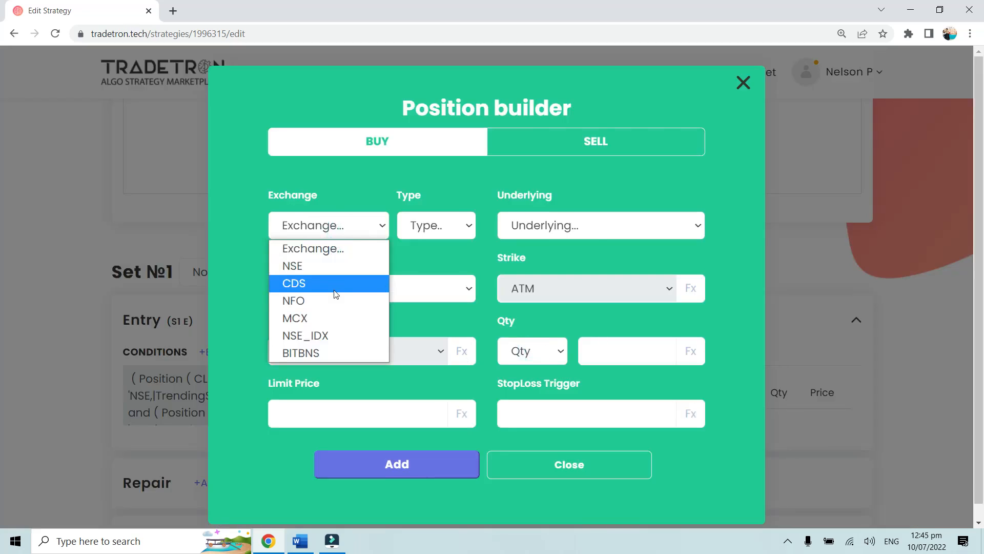
left_click(601, 248)
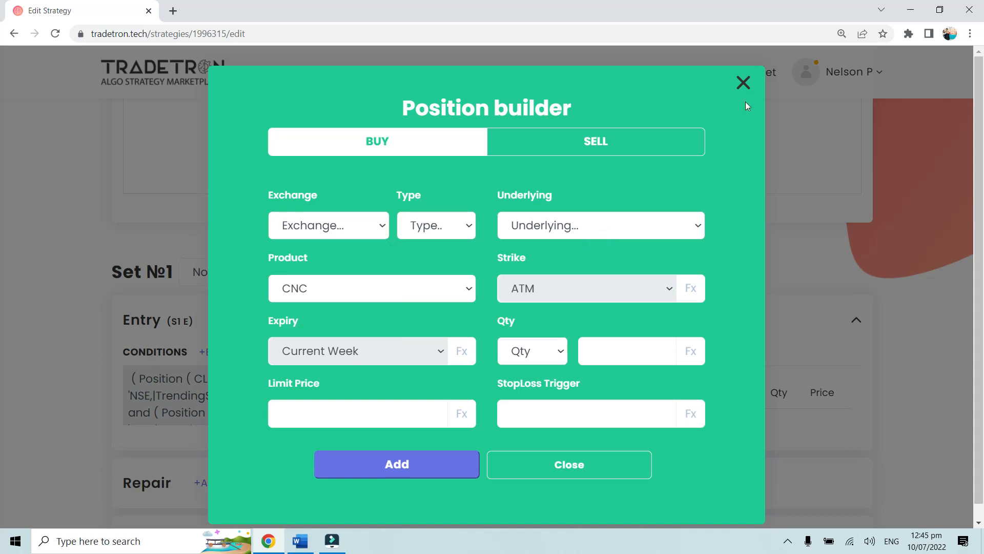
left_click(743, 84)
- Assign the TrendingStocksJulyFNO list to Set №1, check the default selections of a new entry position, and close the position builder
left_click(244, 277)
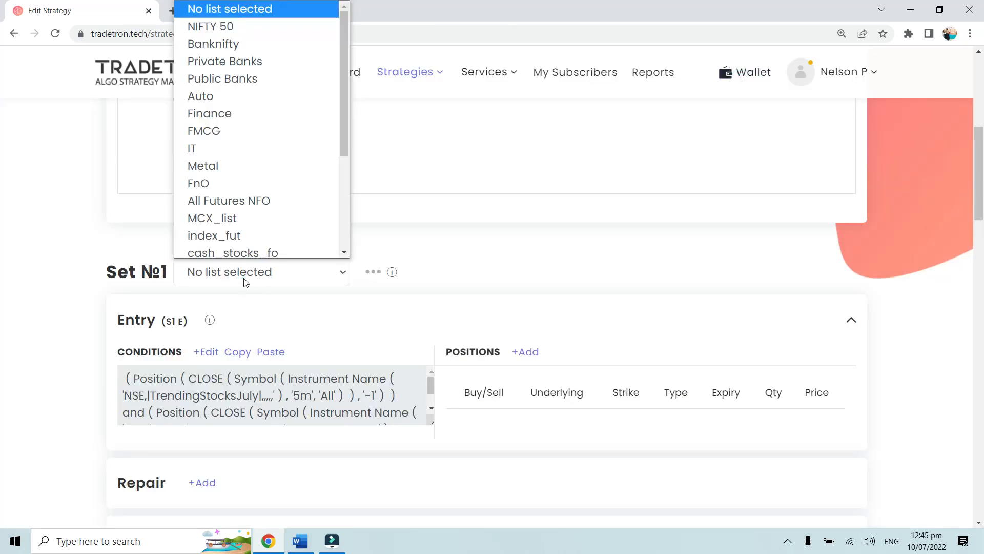
scroll(265, 225, "down", 3)
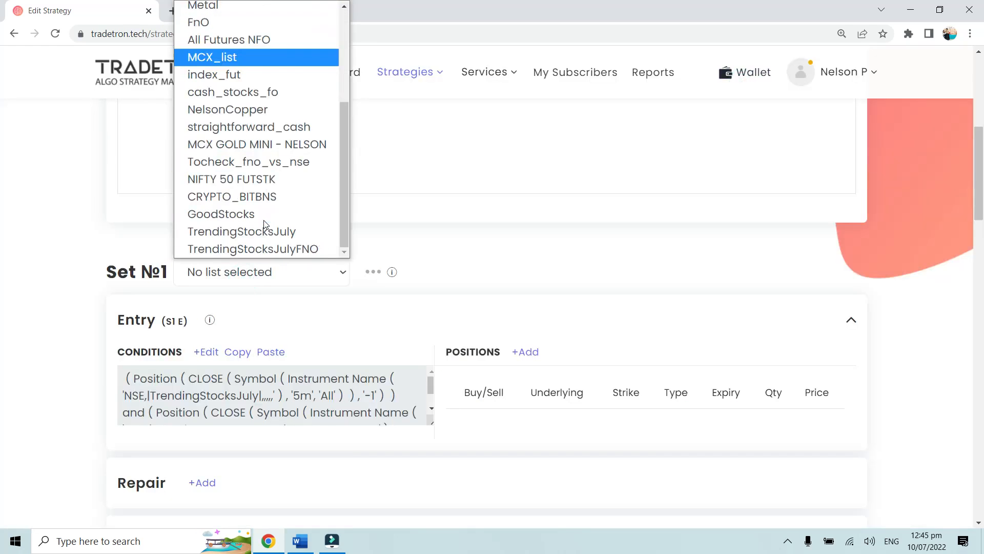
left_click(268, 245)
left_click(525, 352)
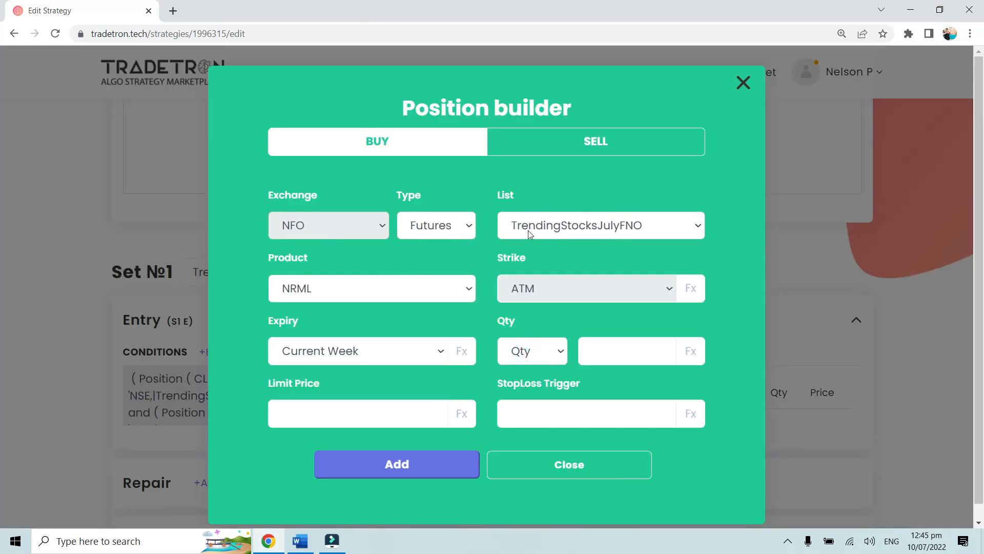
left_click(743, 83)
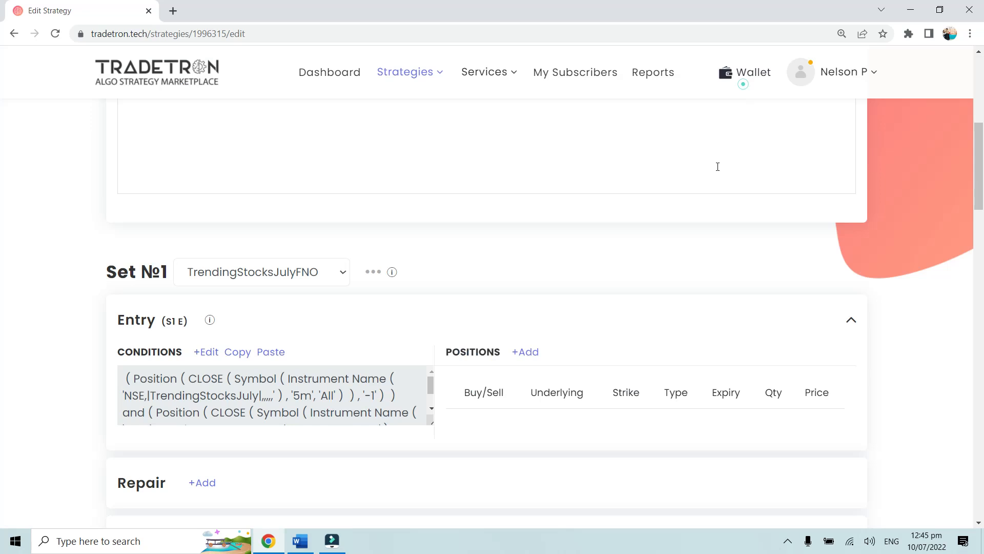
- Switch to Word and review the agenda through item 10 about not selecting a list in the set name
left_click(304, 543)
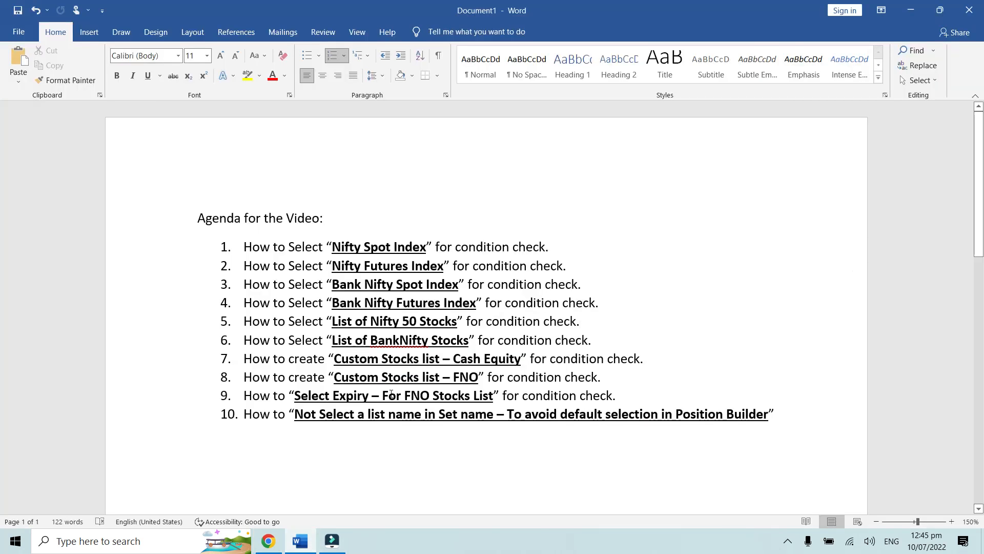
left_click(774, 417)
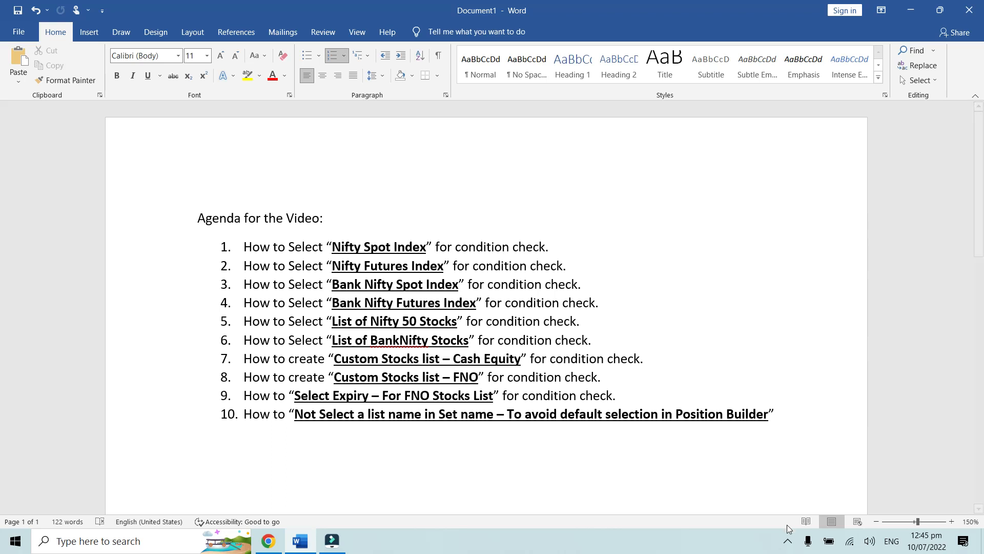
left_click(788, 541)
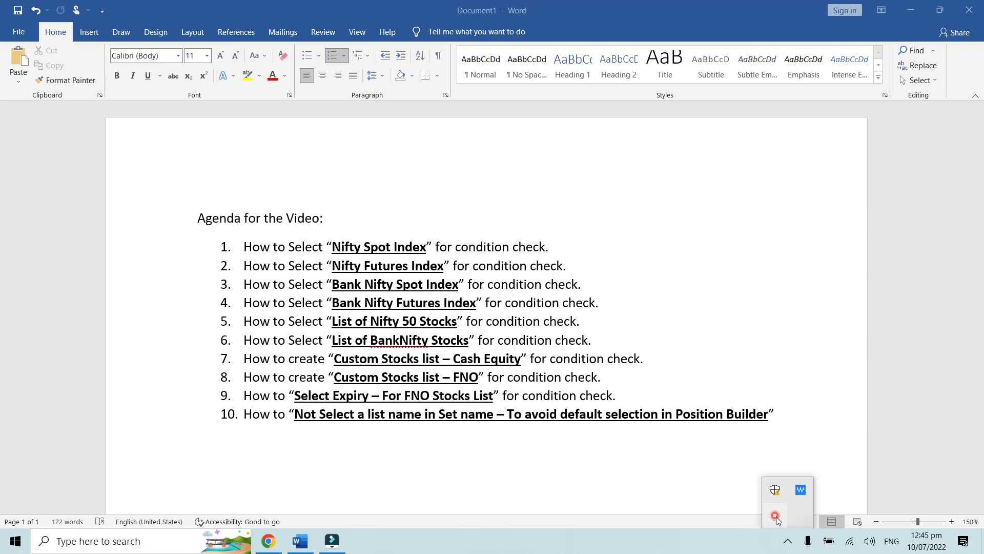
right_click(777, 515)
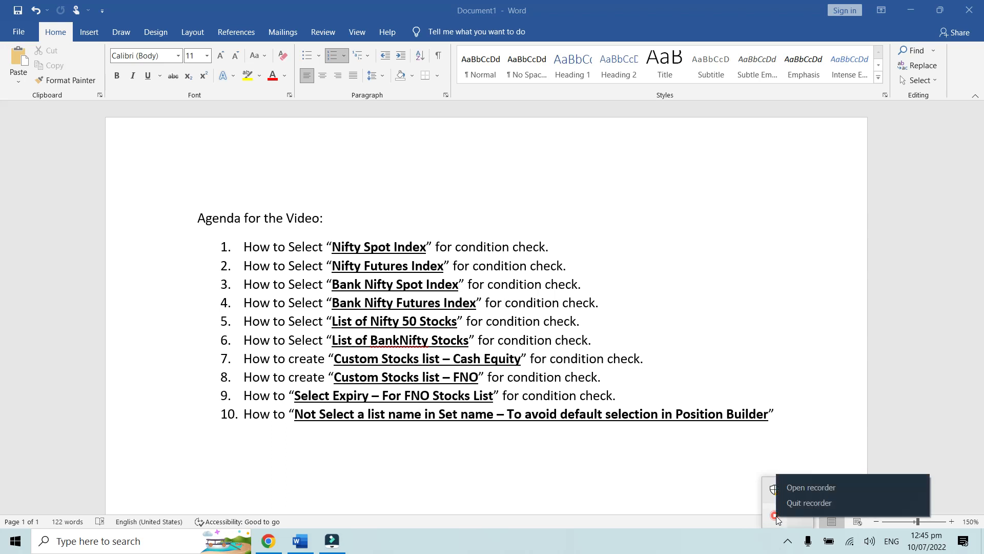